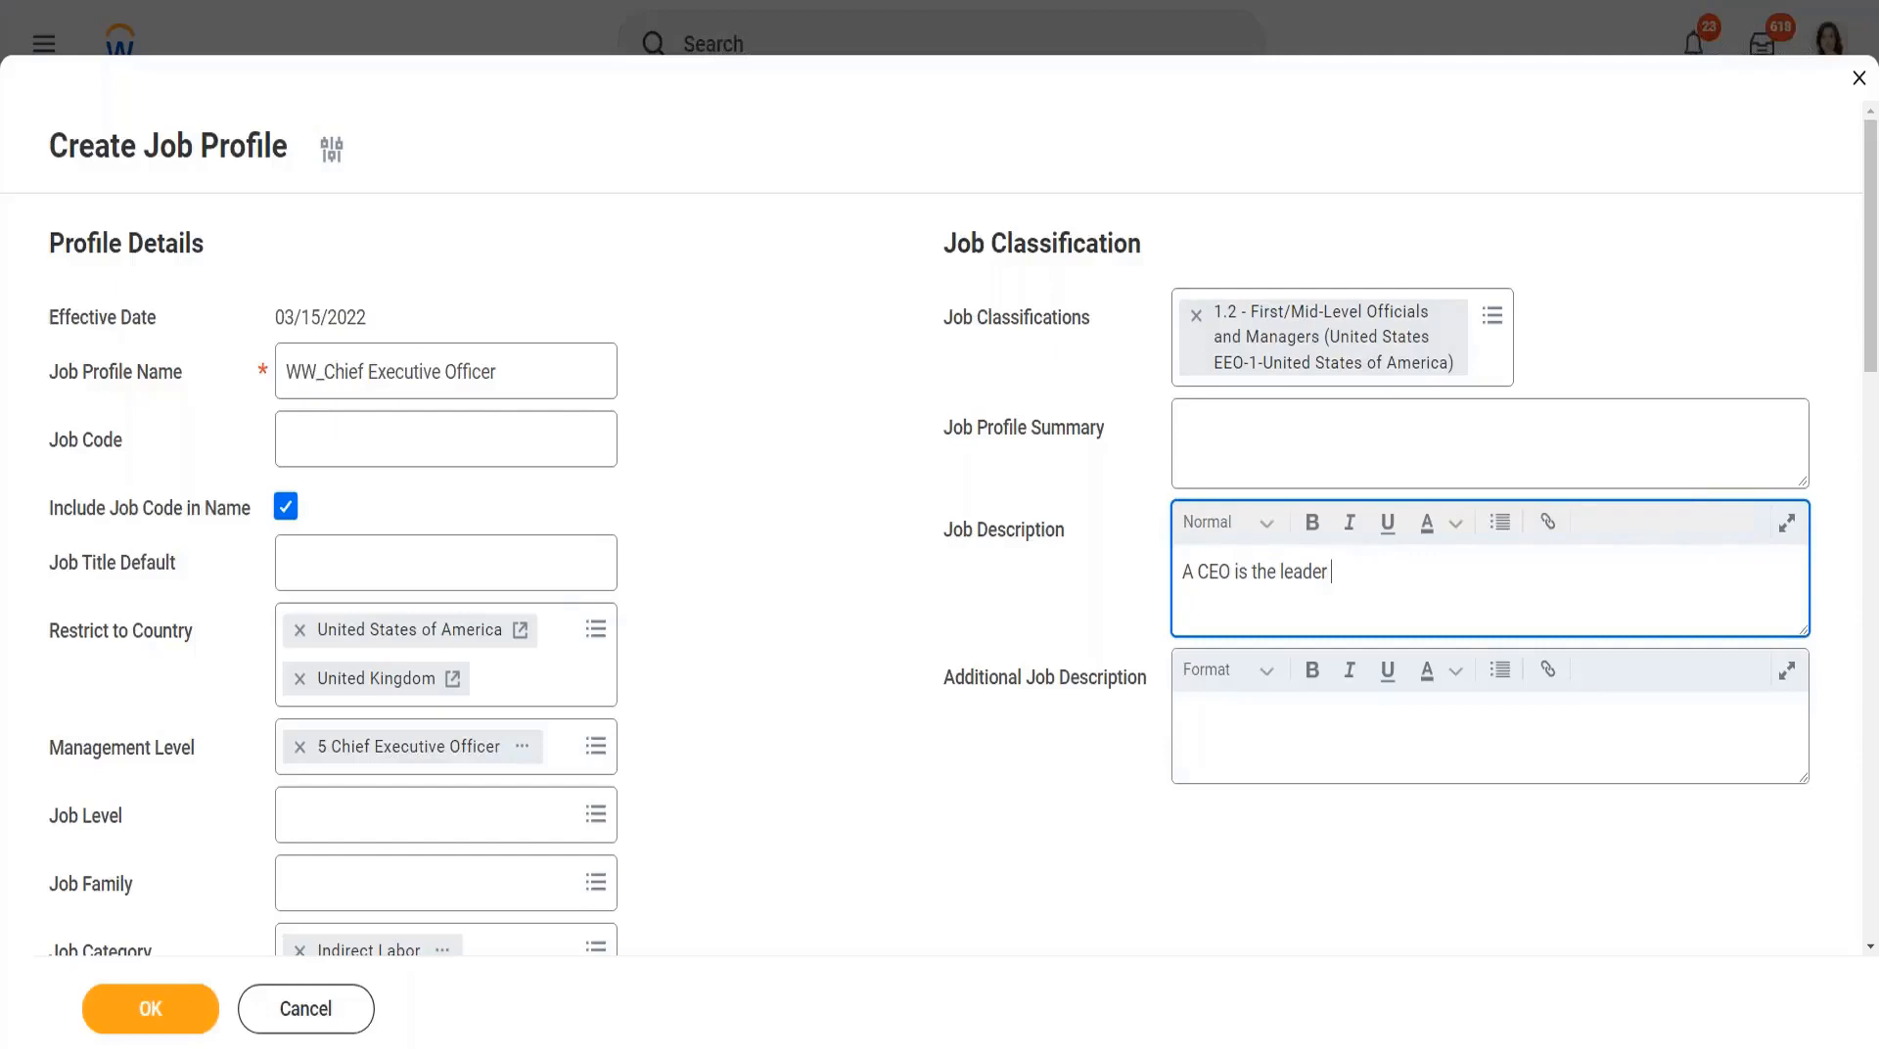
Complete the opening line of the Job Description with "of the Organization and willl:".
type("f")
key("BackSpace")
type("of the Organization and wil")
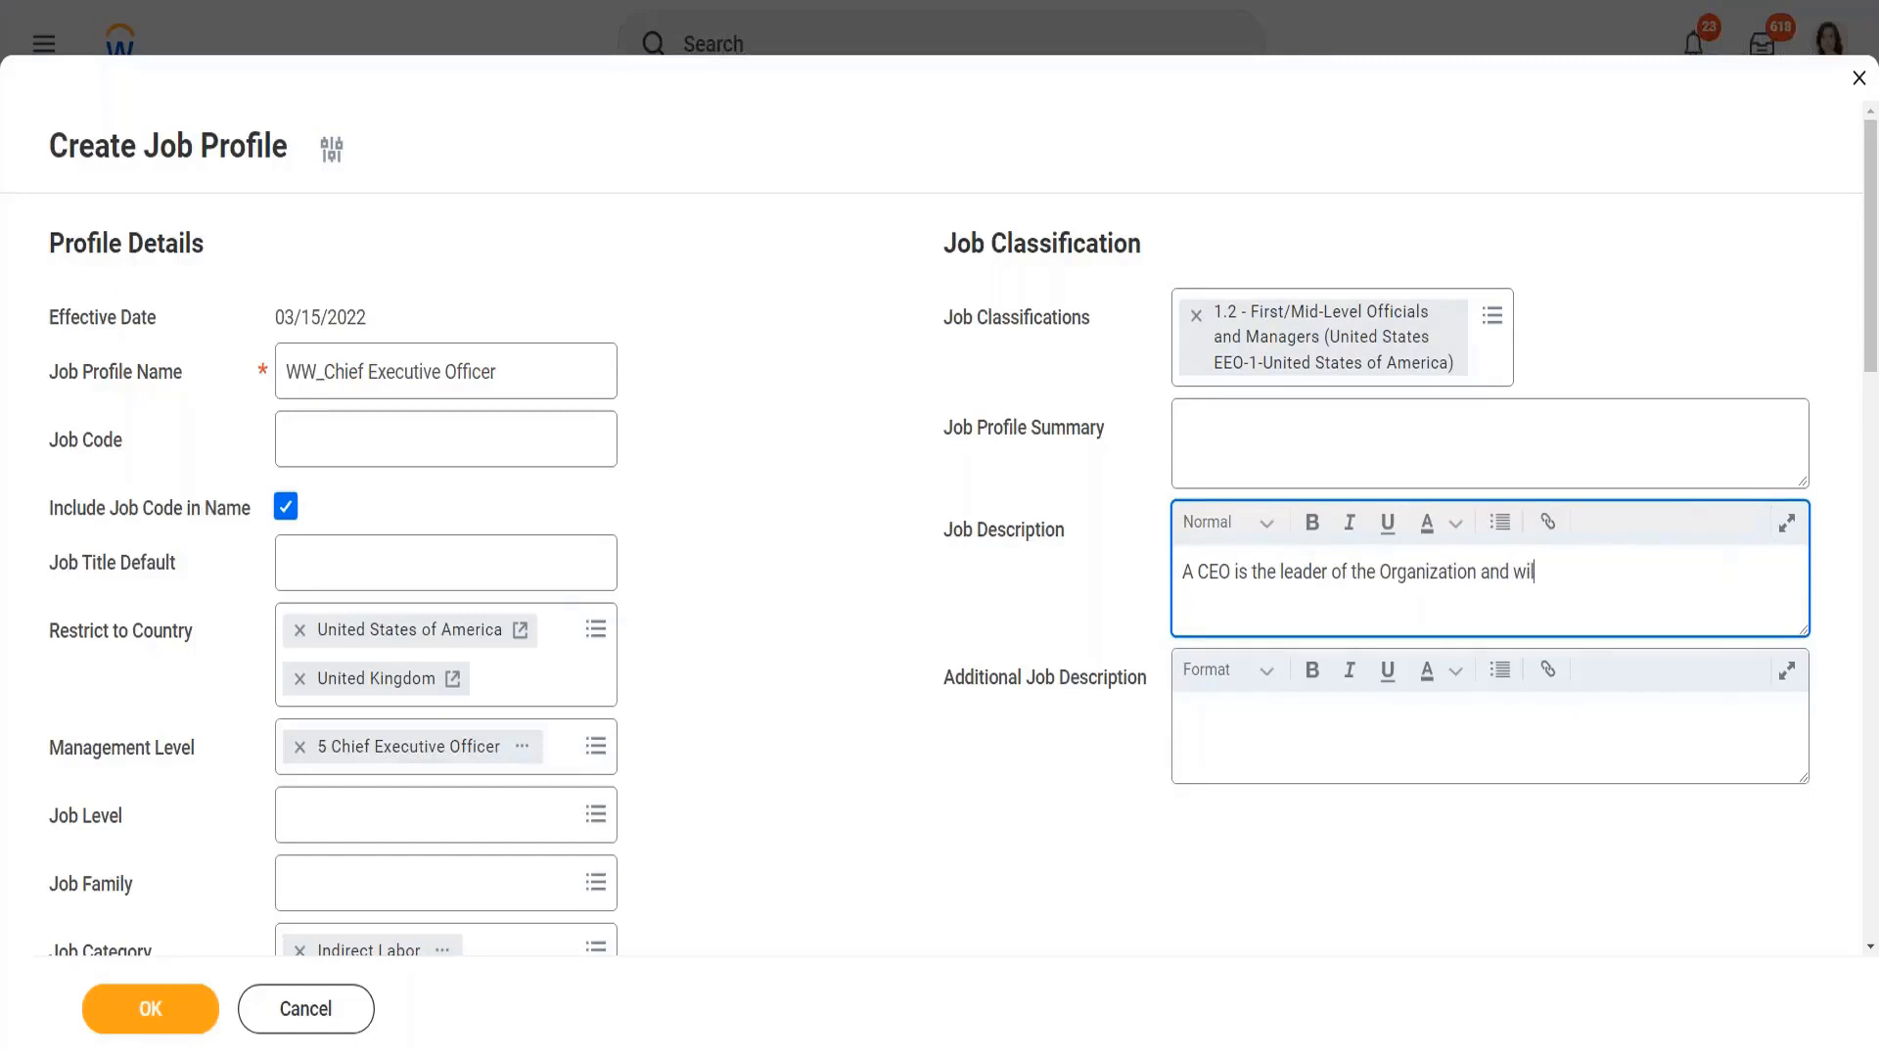
type("ll:")
Start a bulleted list below the opening line with "Provide Direction to the Org" and "Report to the Board of Directors".
key("Return")
left_click(1500, 523)
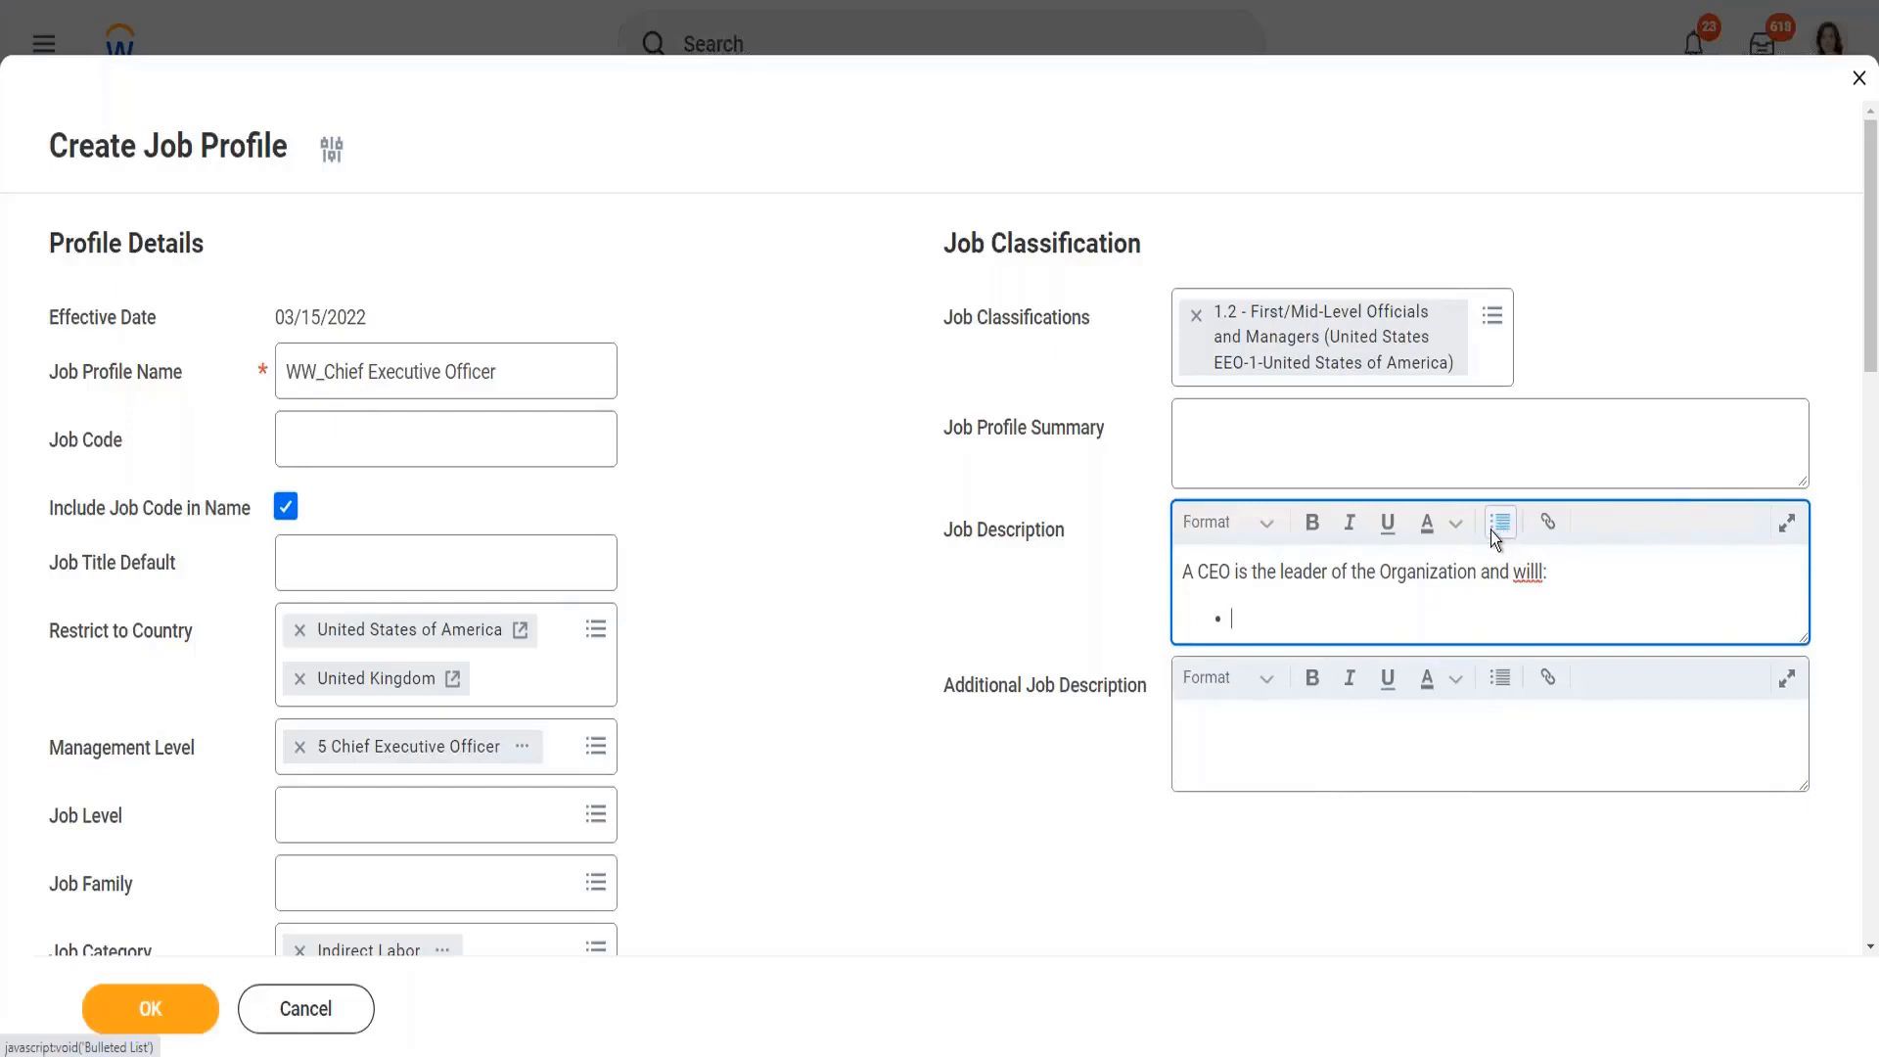
type("Provide Direction to the Org")
key("Return")
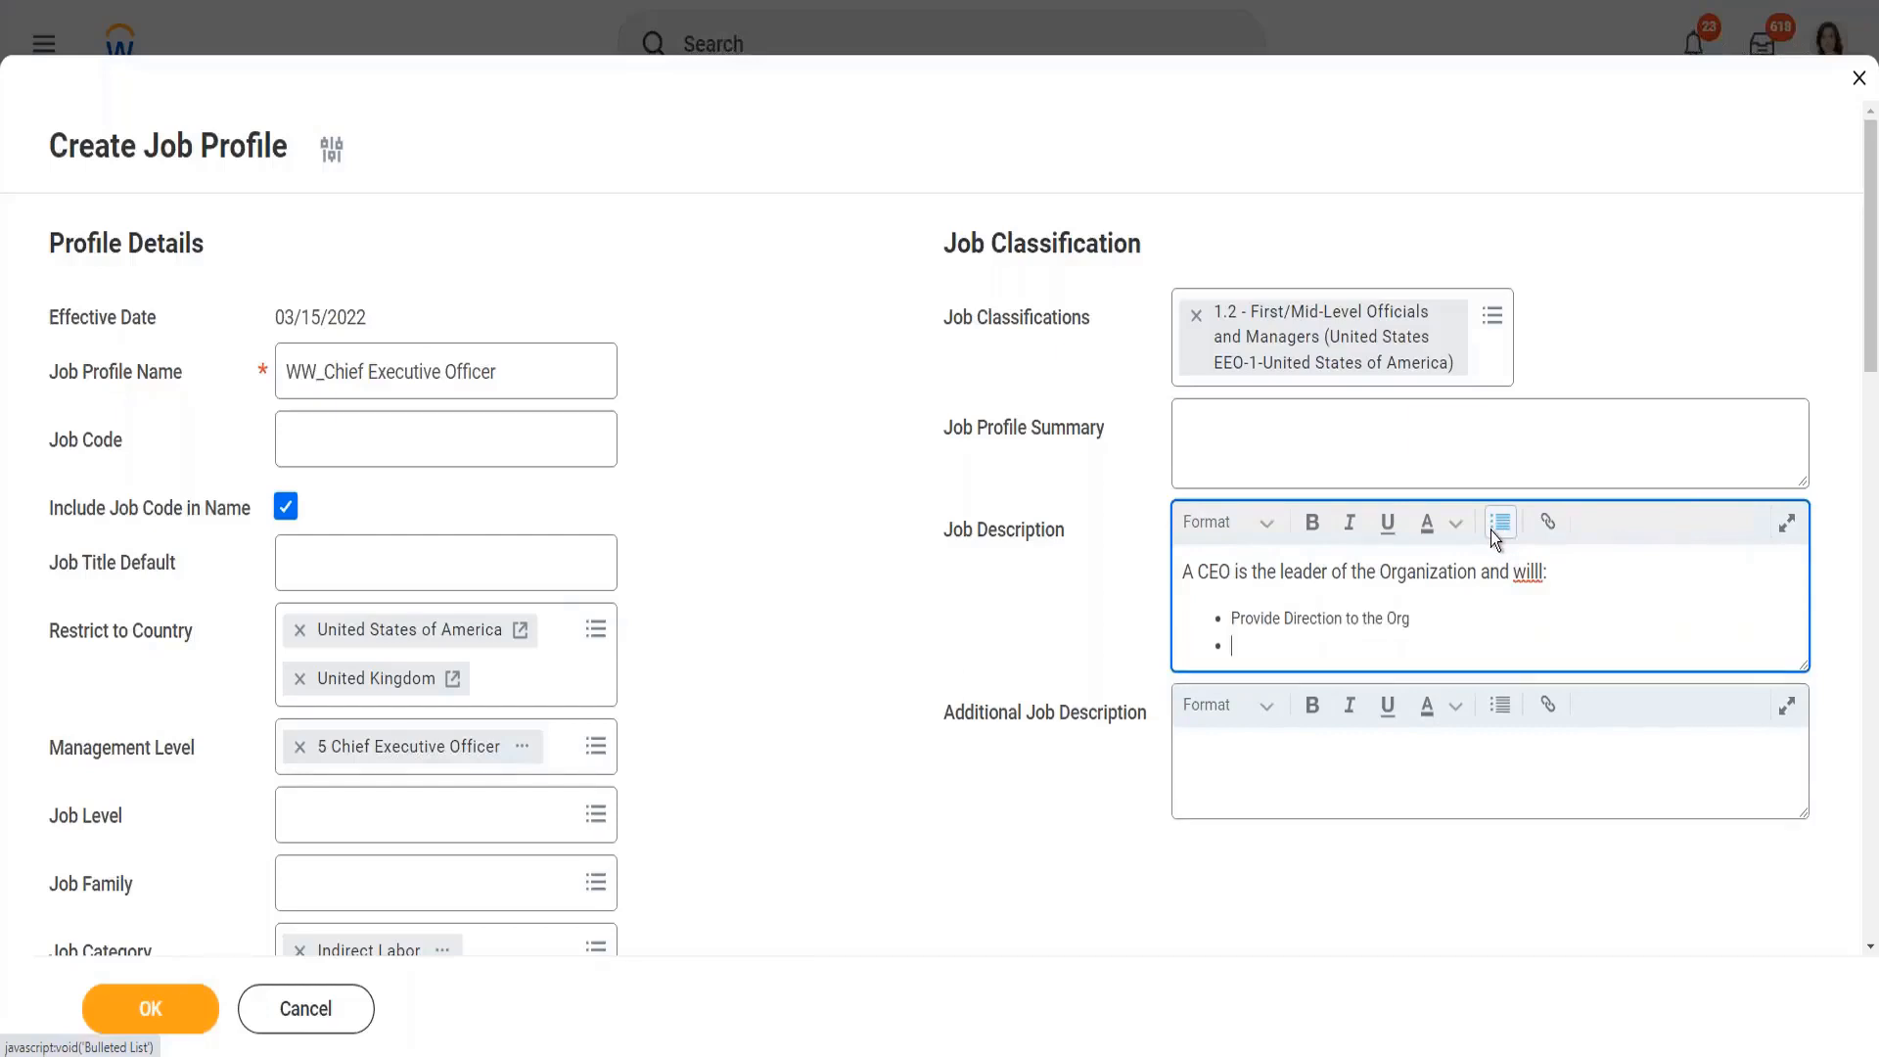
type("Report to the Board of Directors")
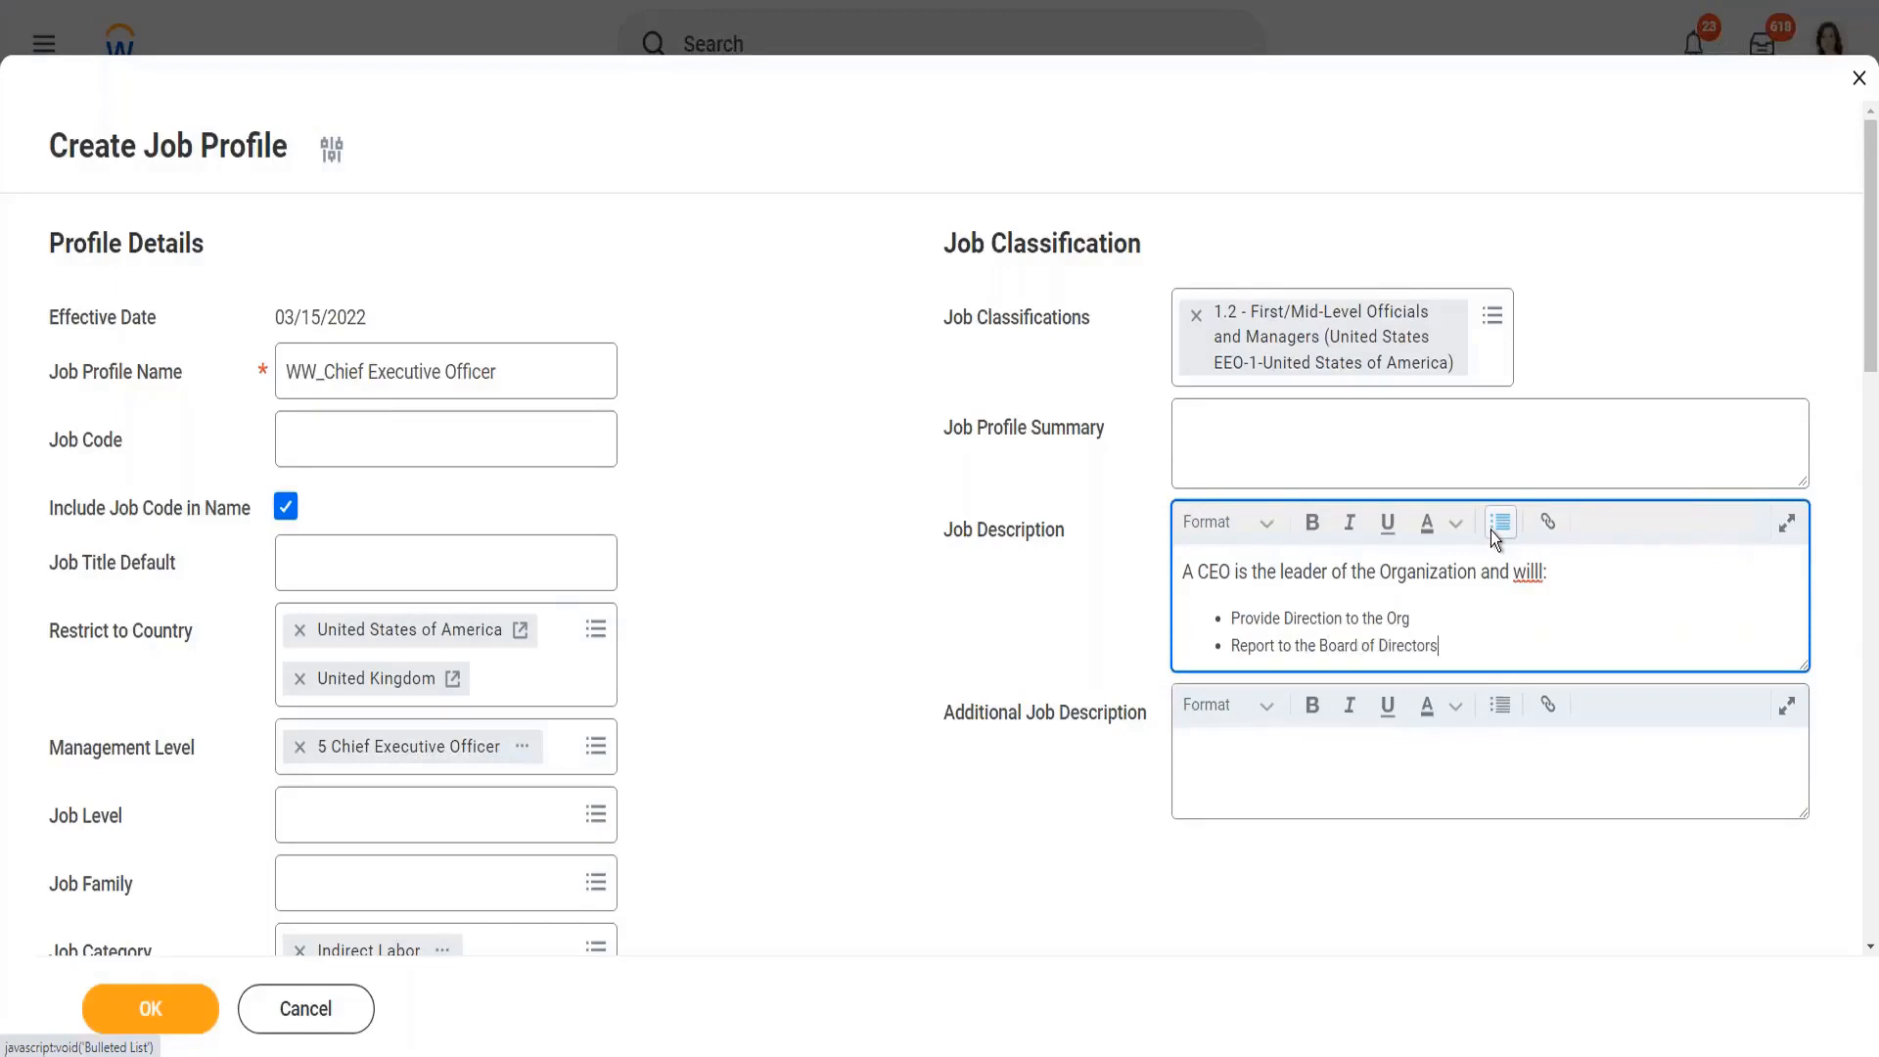
Add a third bullet reading "responsible for wellbeing of the employees" to the Job Description.
key("Return")
type("respoj")
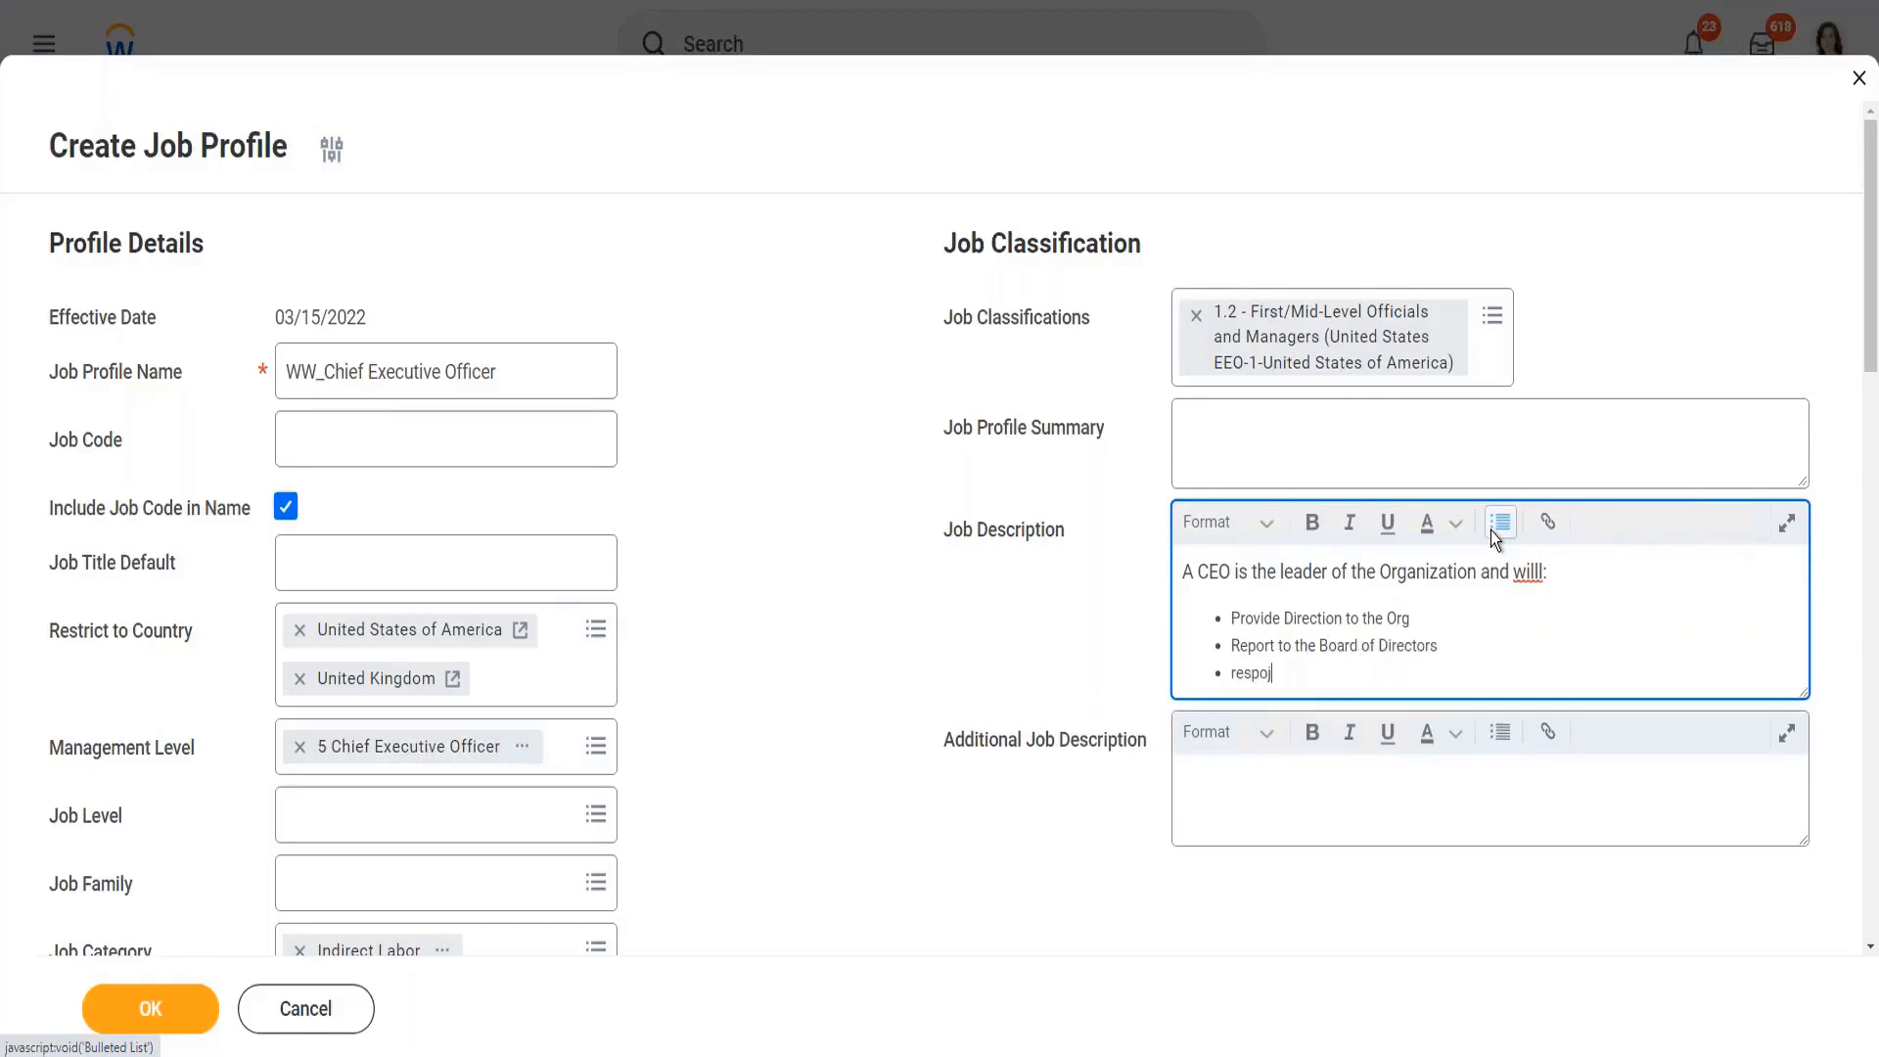
key("BackSpace")
type("nsible for wellbeing of the emplop")
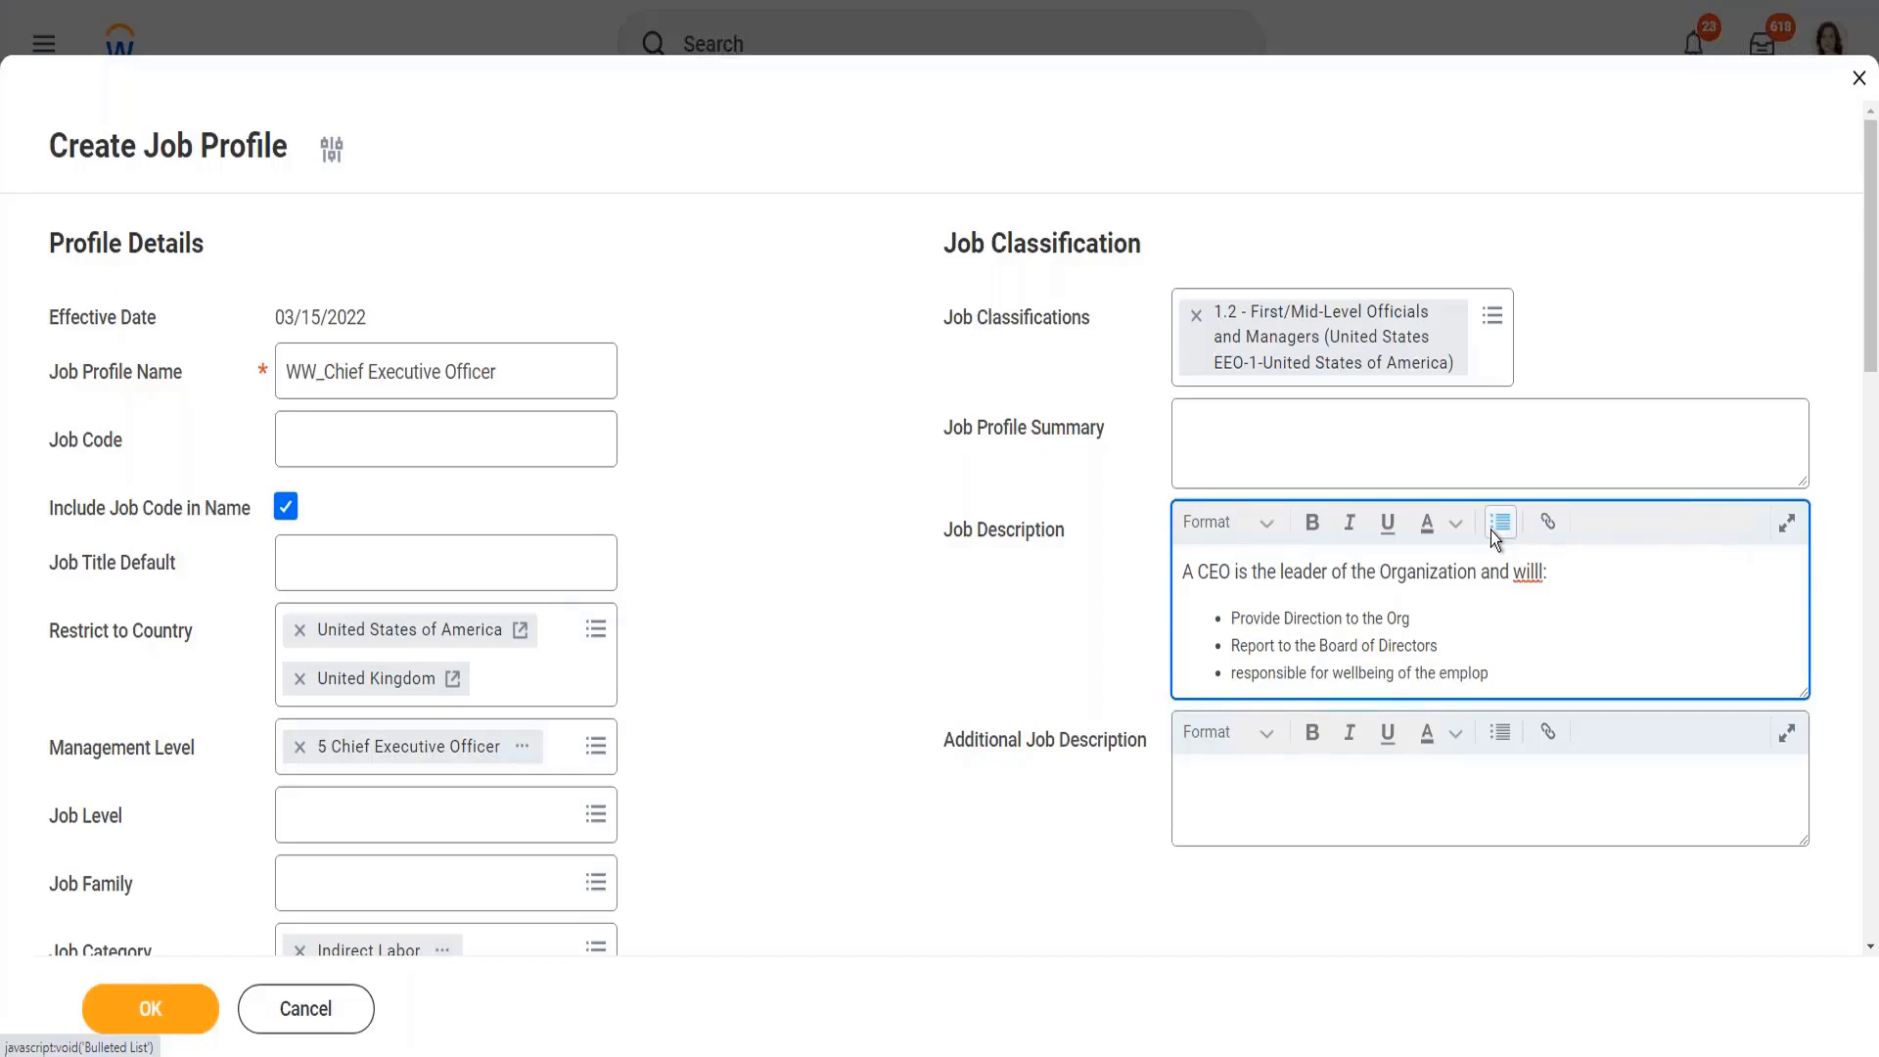
key("BackSpace")
type("yees")
Capitalize "Responsible" in the third bullet and correct the misspelled "willl" to "will" in the opening line.
left_click(1231, 673)
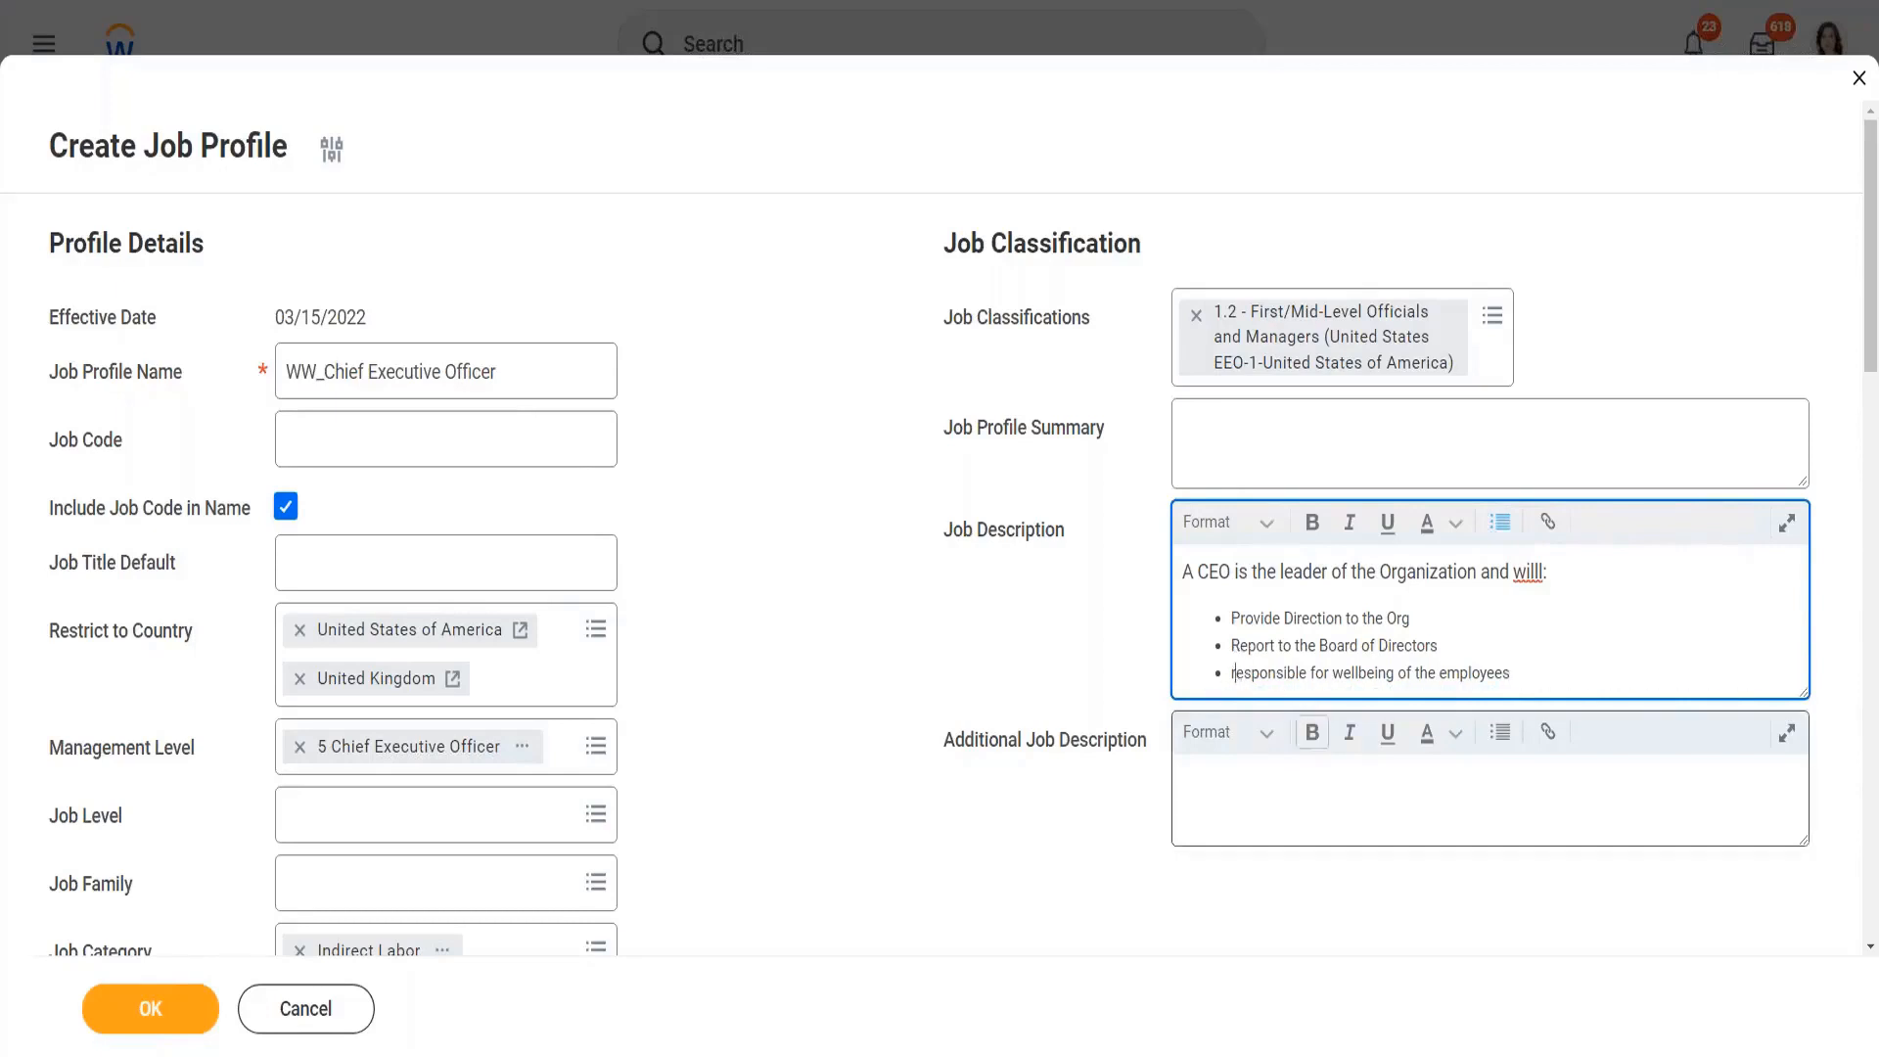
key("Delete")
type("R")
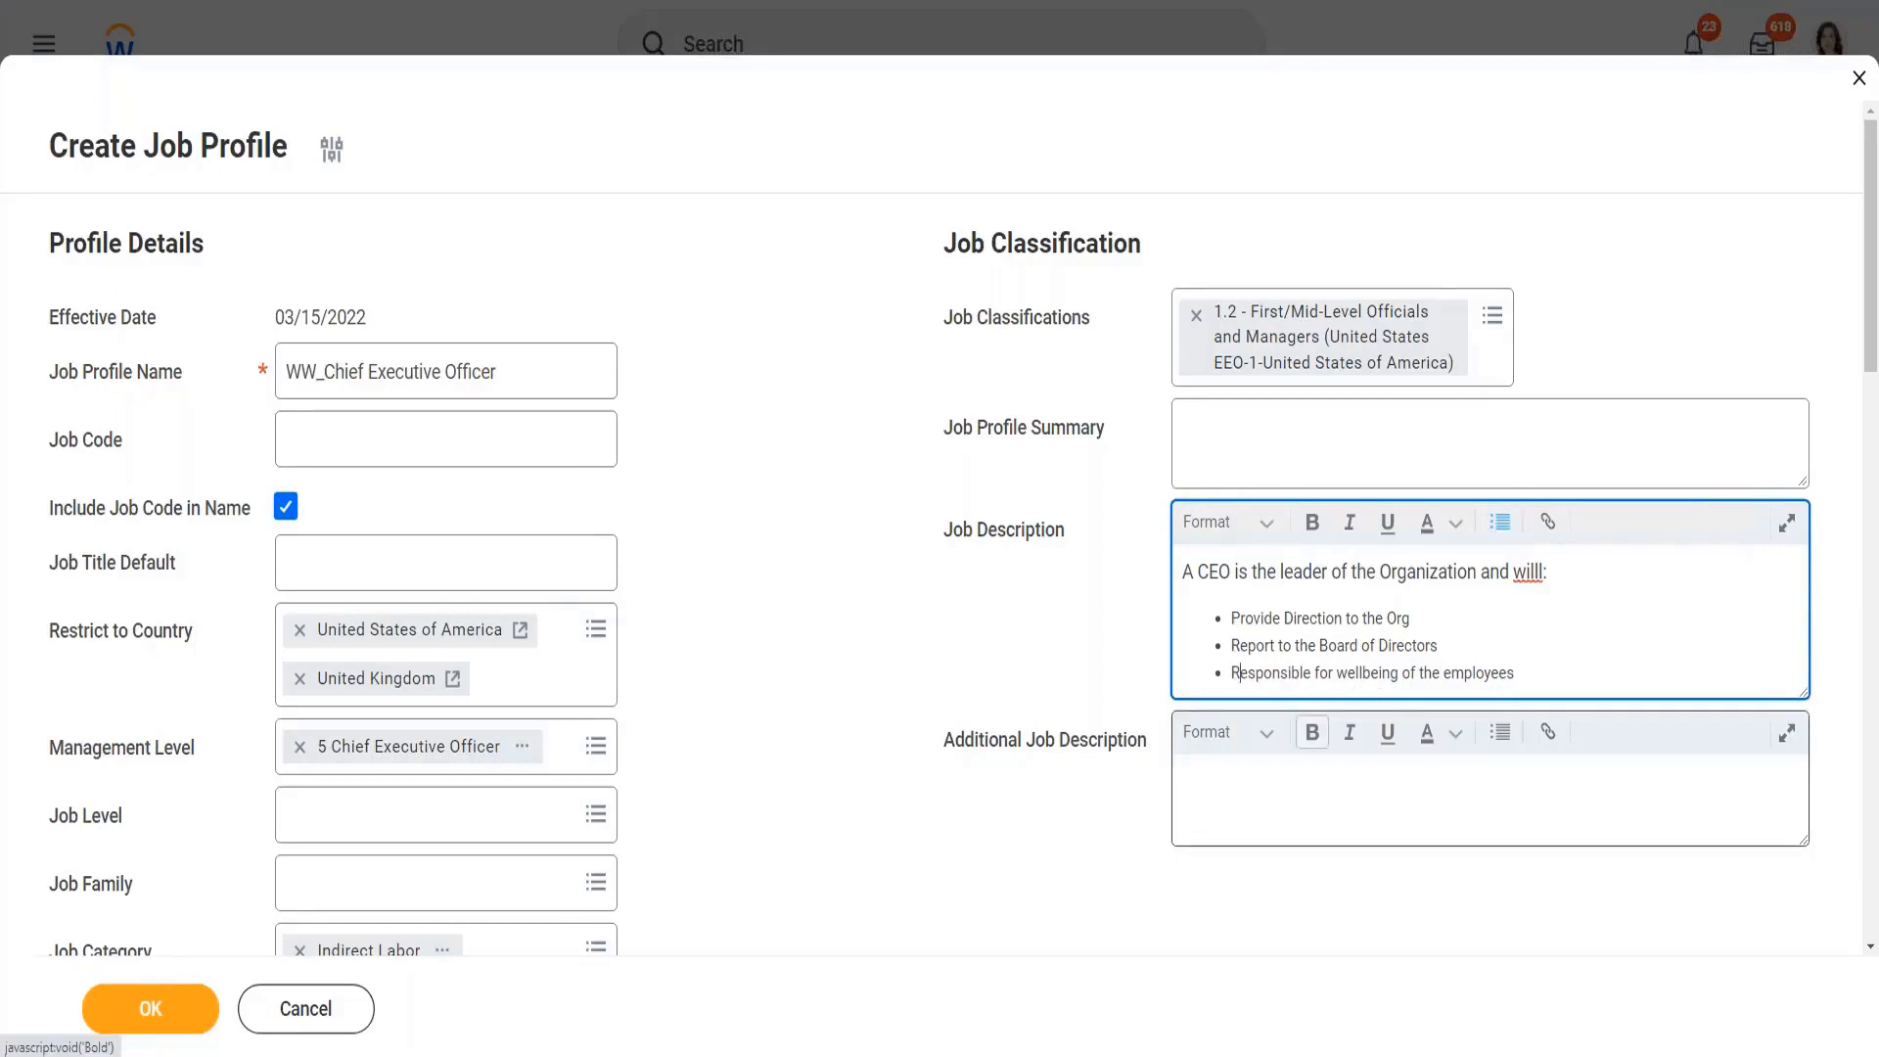
left_click(1585, 672)
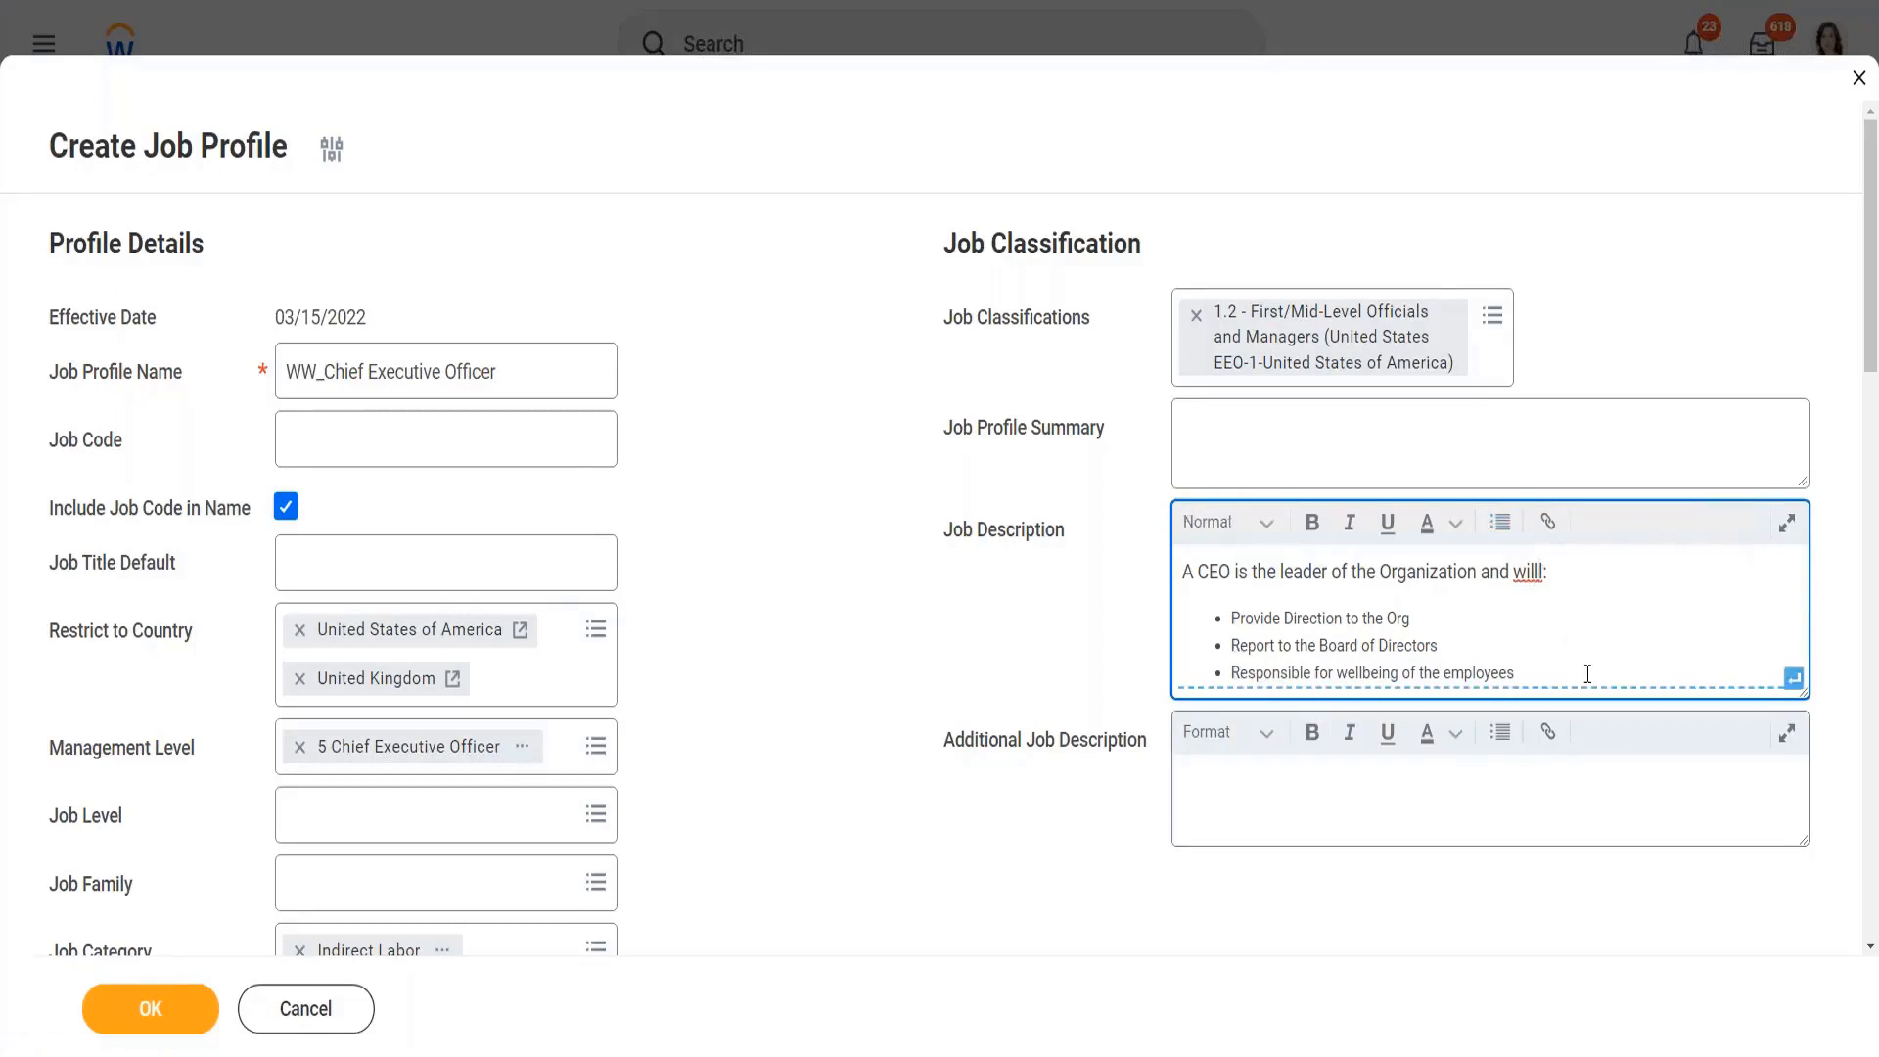
key("BackSpace")
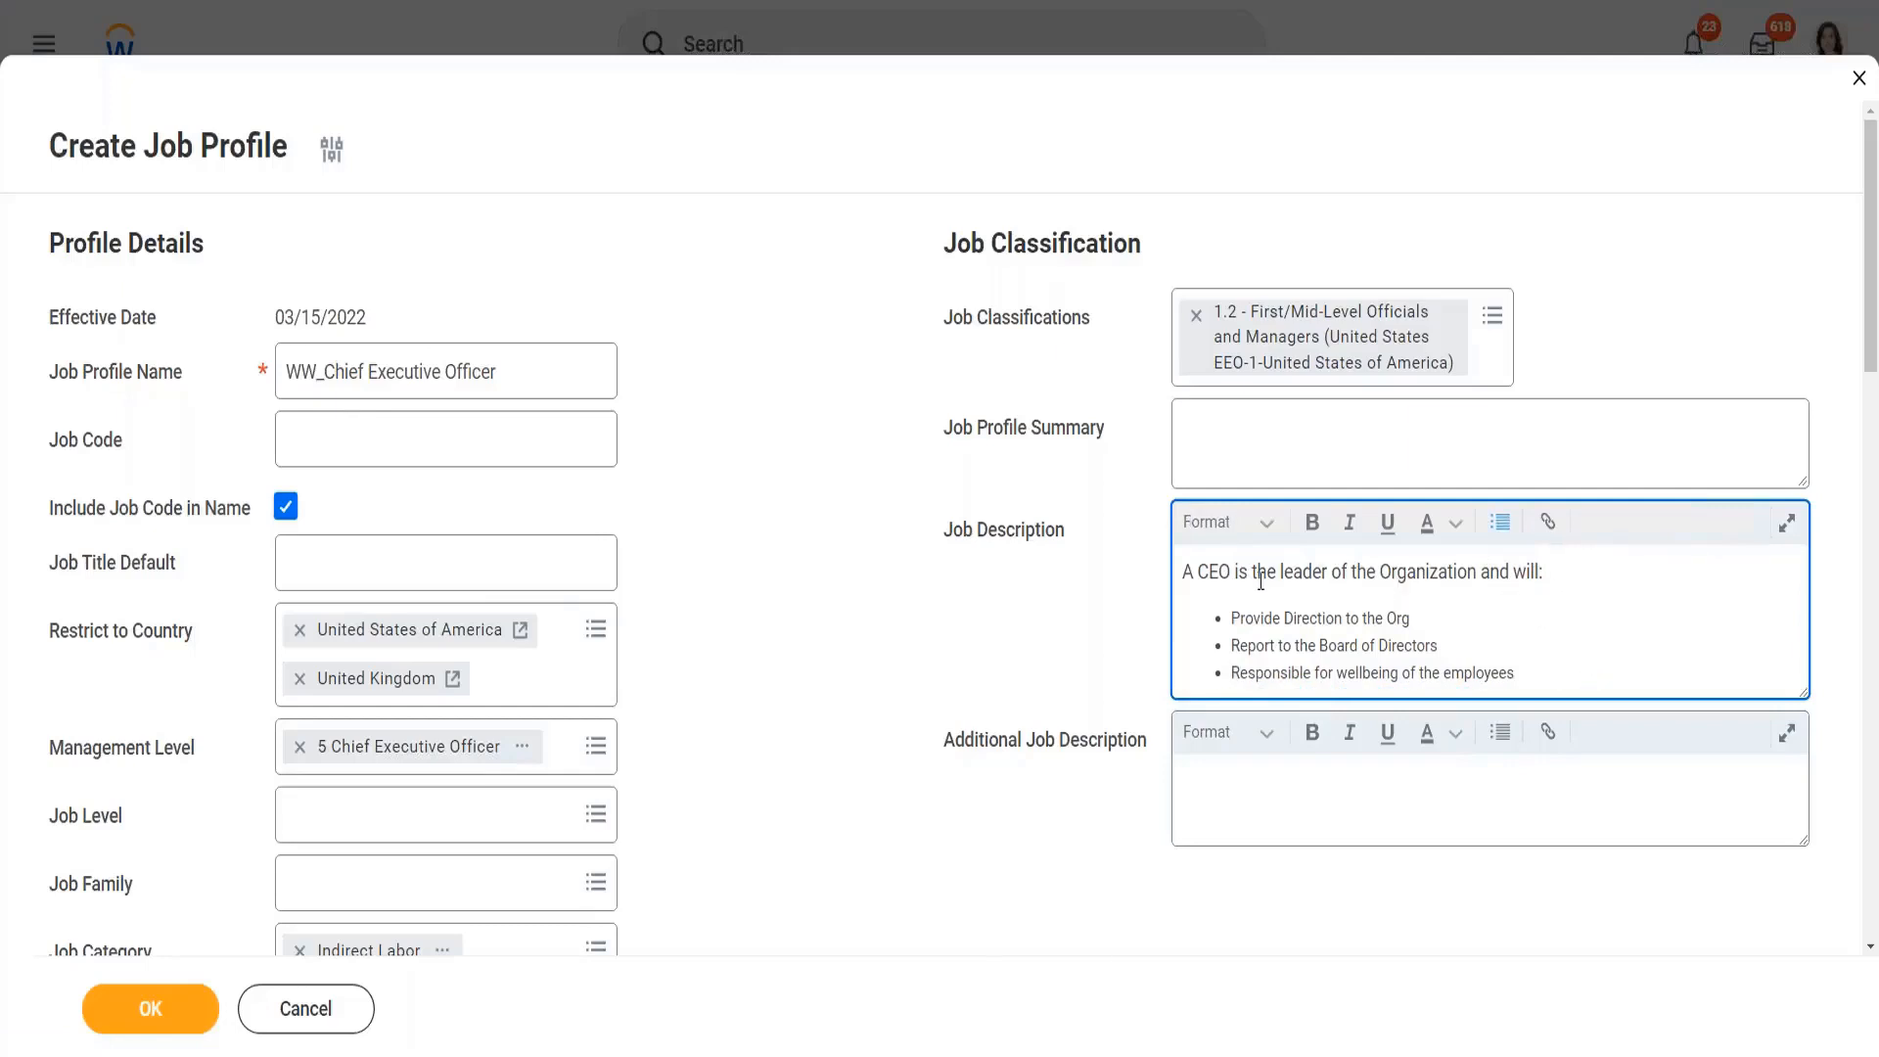
Make the word "CEO" in the Job Description bold and green.
left_click(1198, 573)
double_click(1215, 572)
left_click(1313, 526)
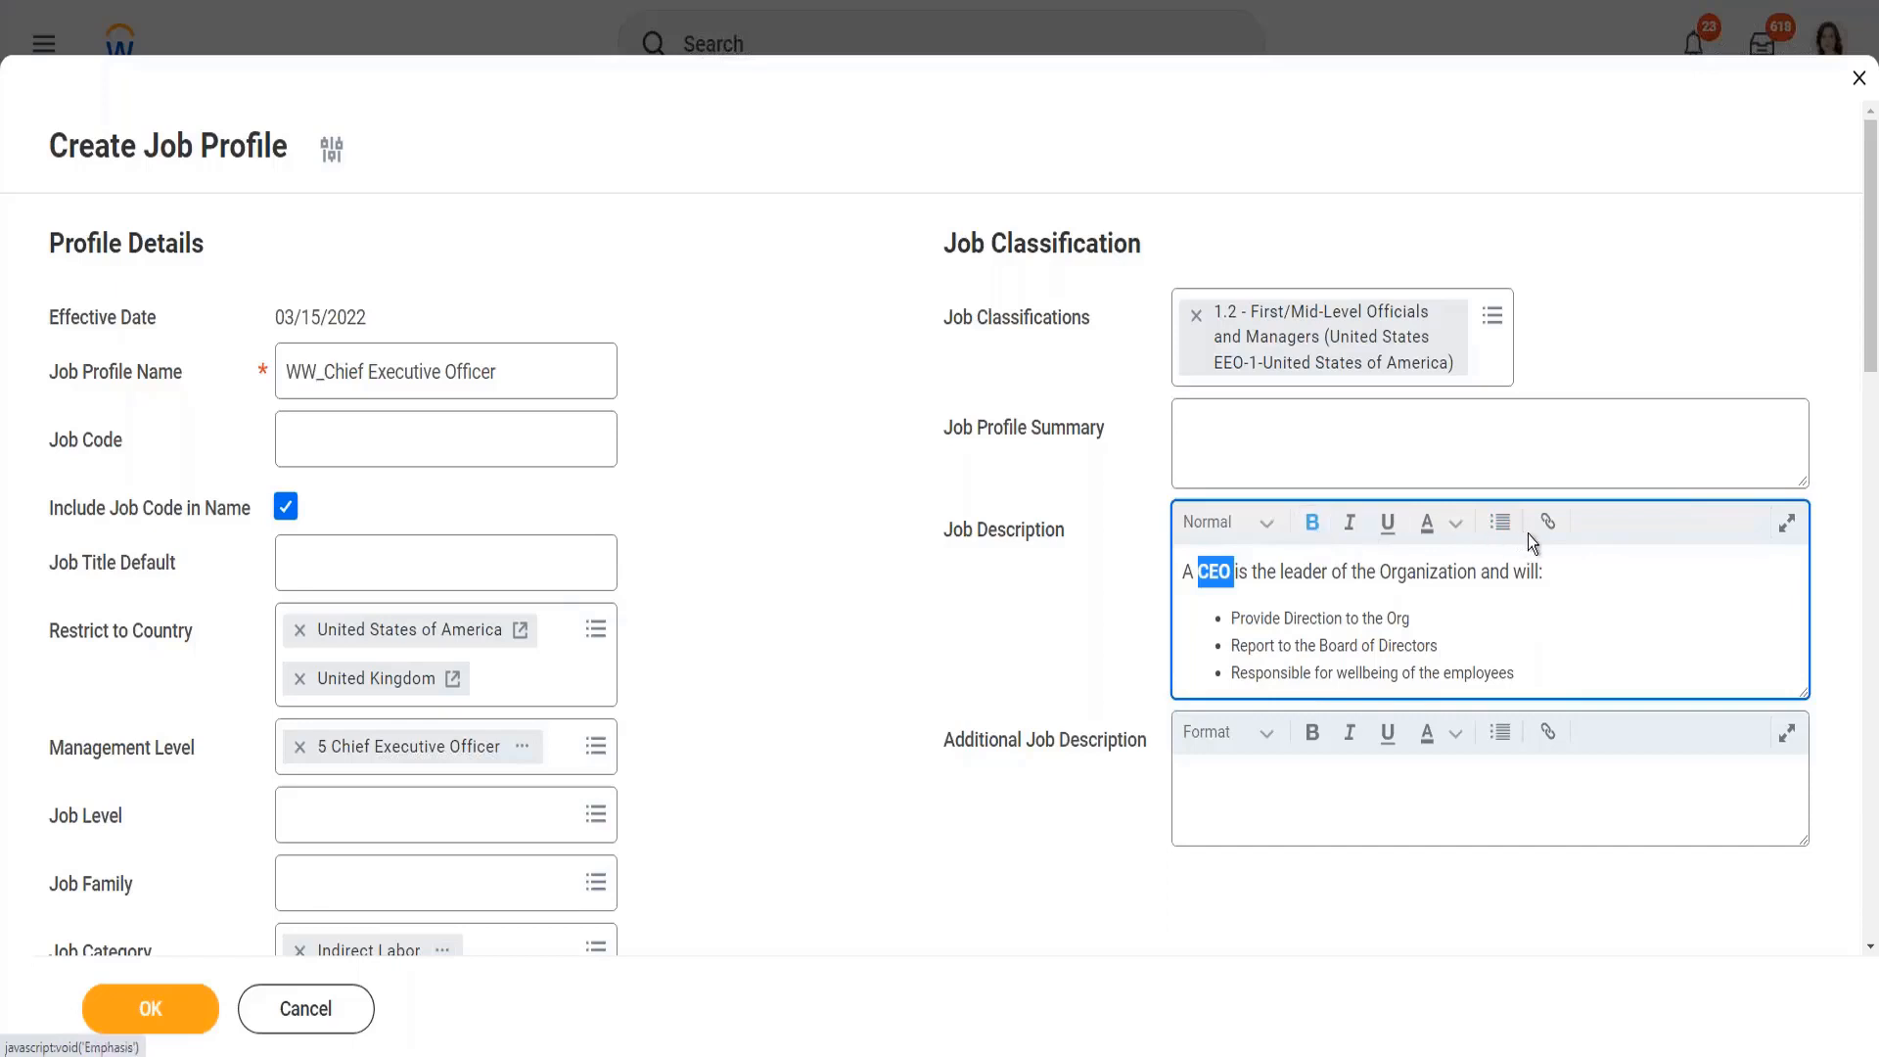
left_click(1454, 529)
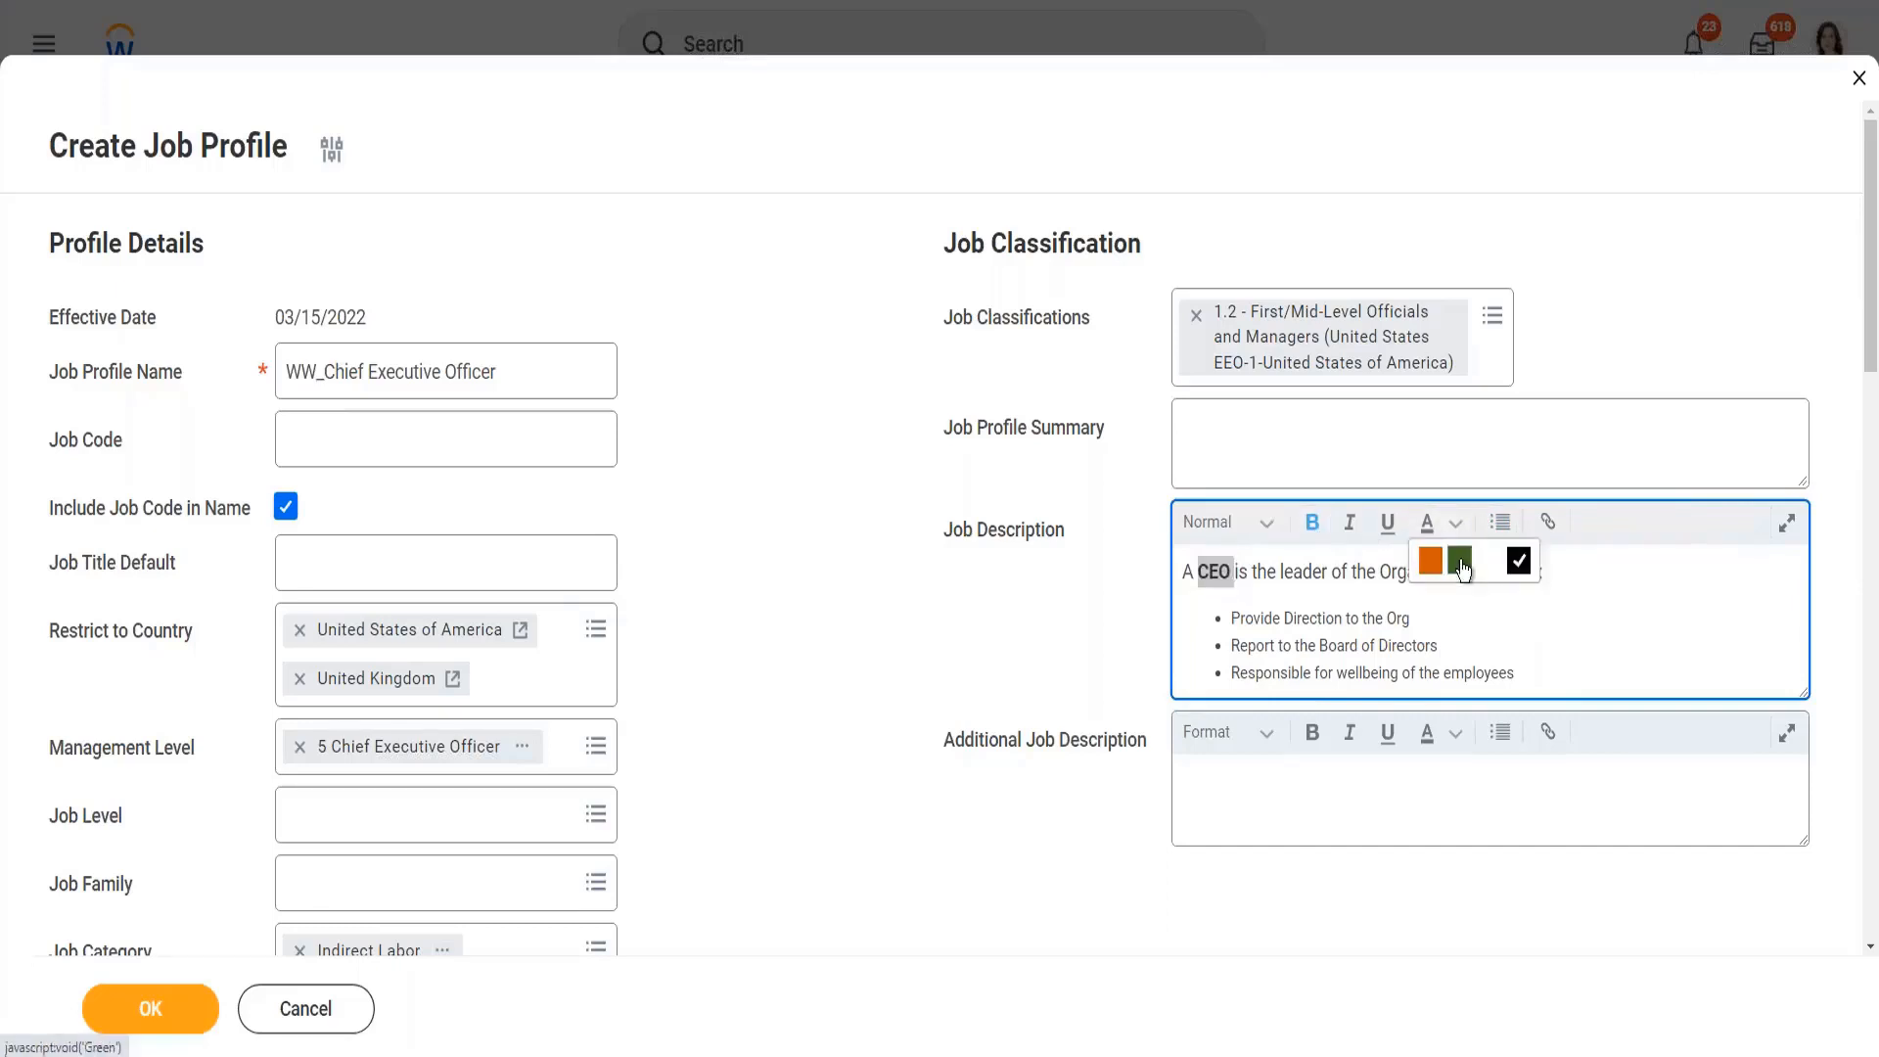
left_click(1462, 569)
left_click(1377, 620)
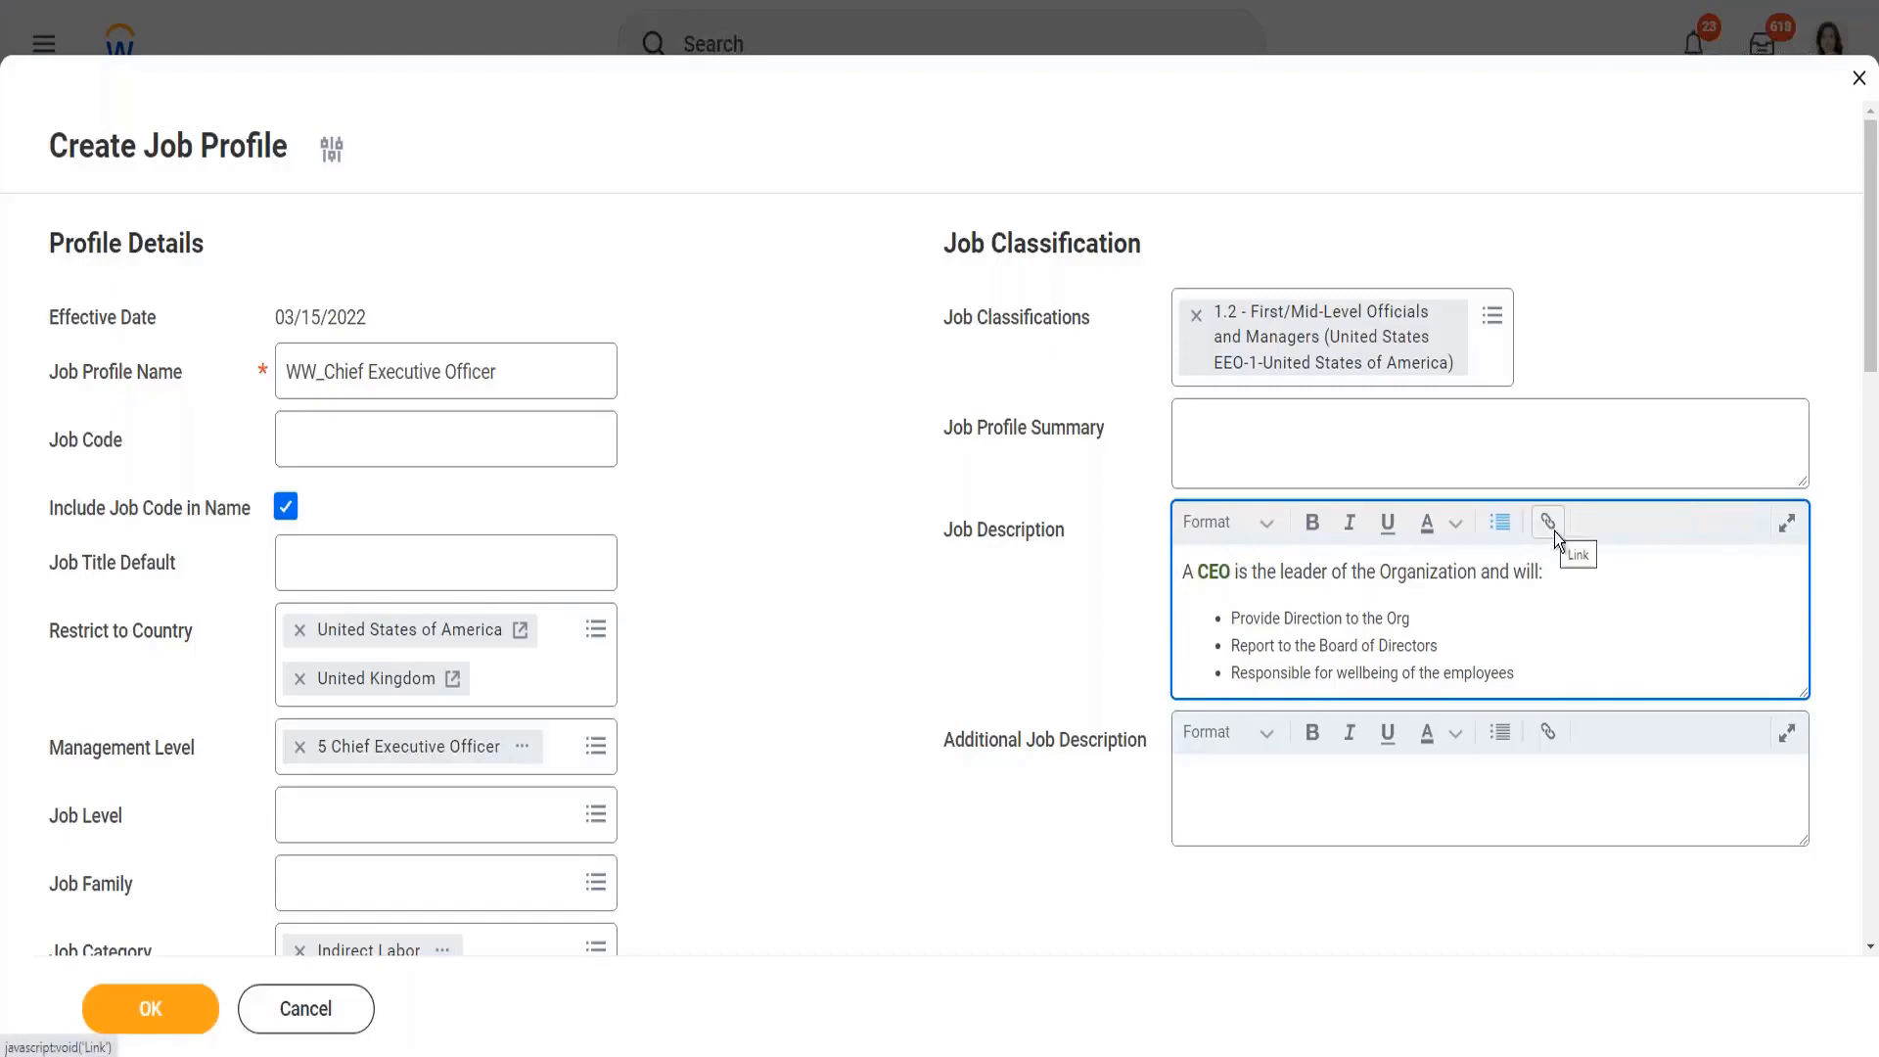
Add a line below the bulleted list reading "For more information, click on the Careers Website".
left_click(1555, 674)
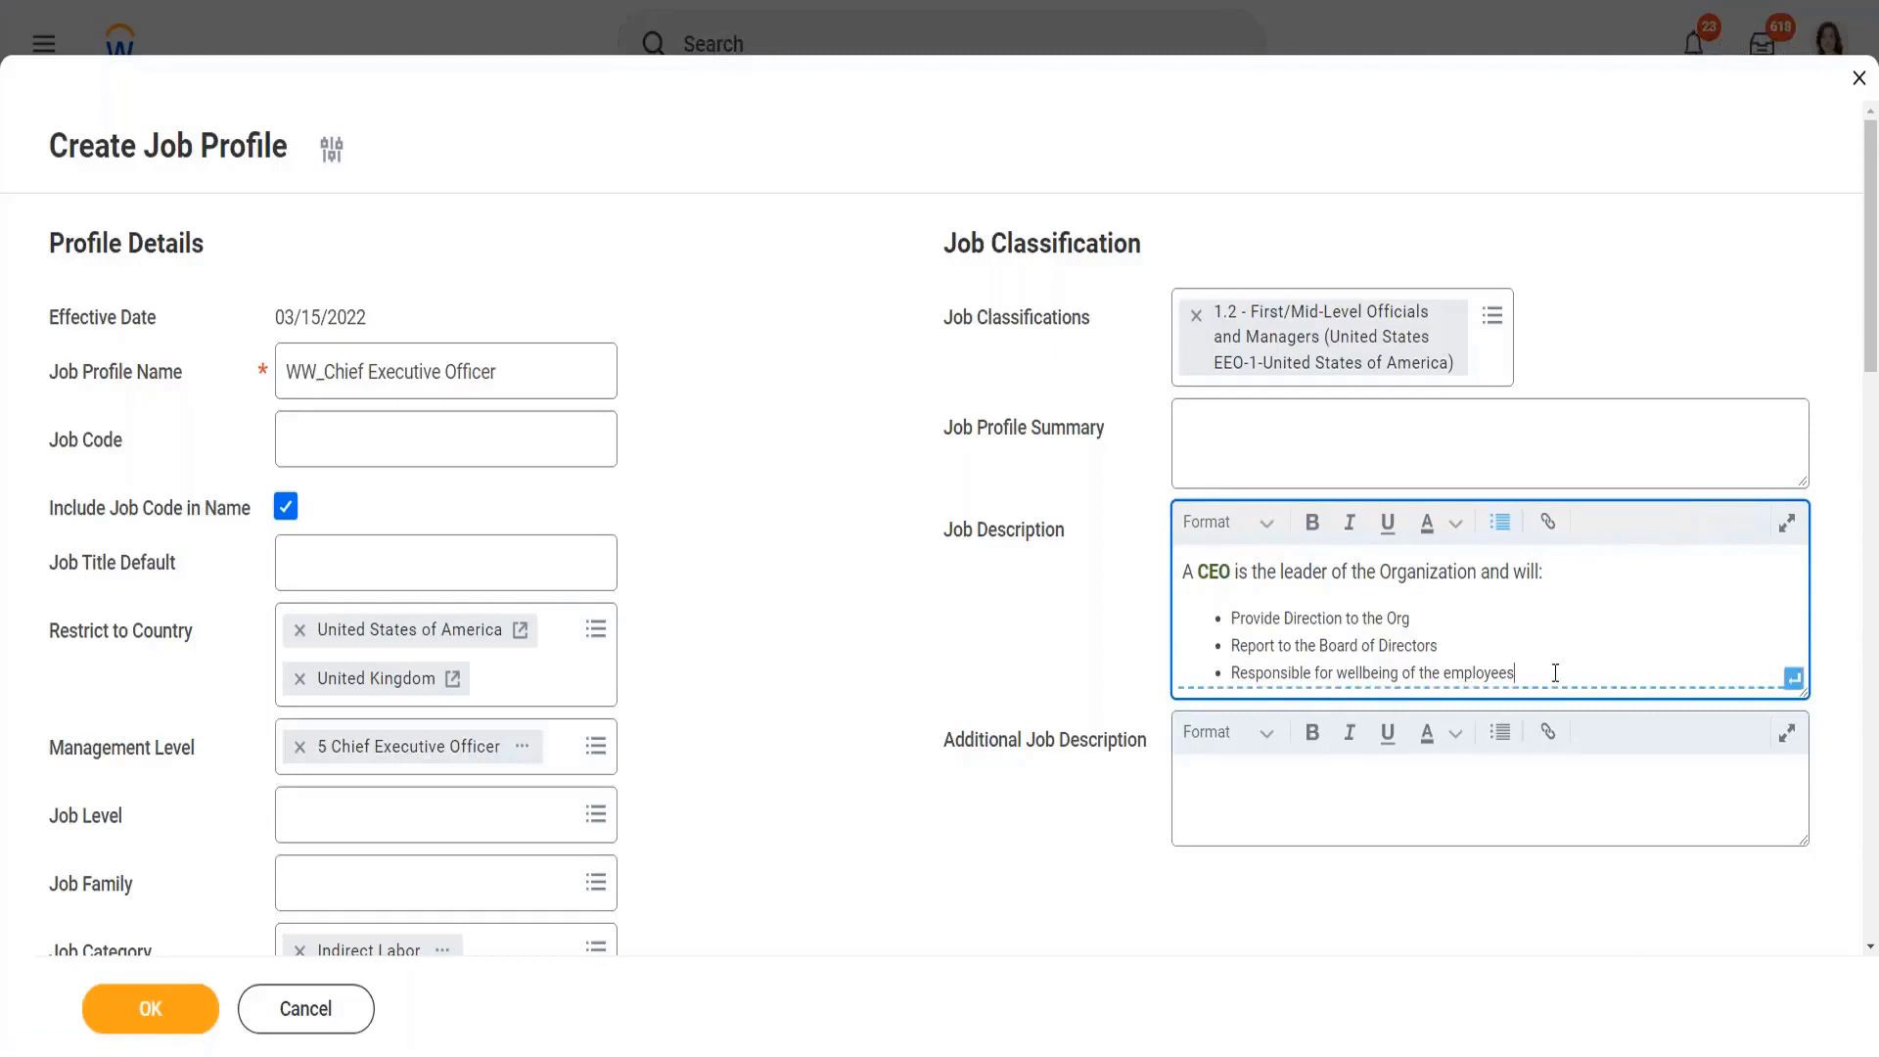
left_click(1555, 675)
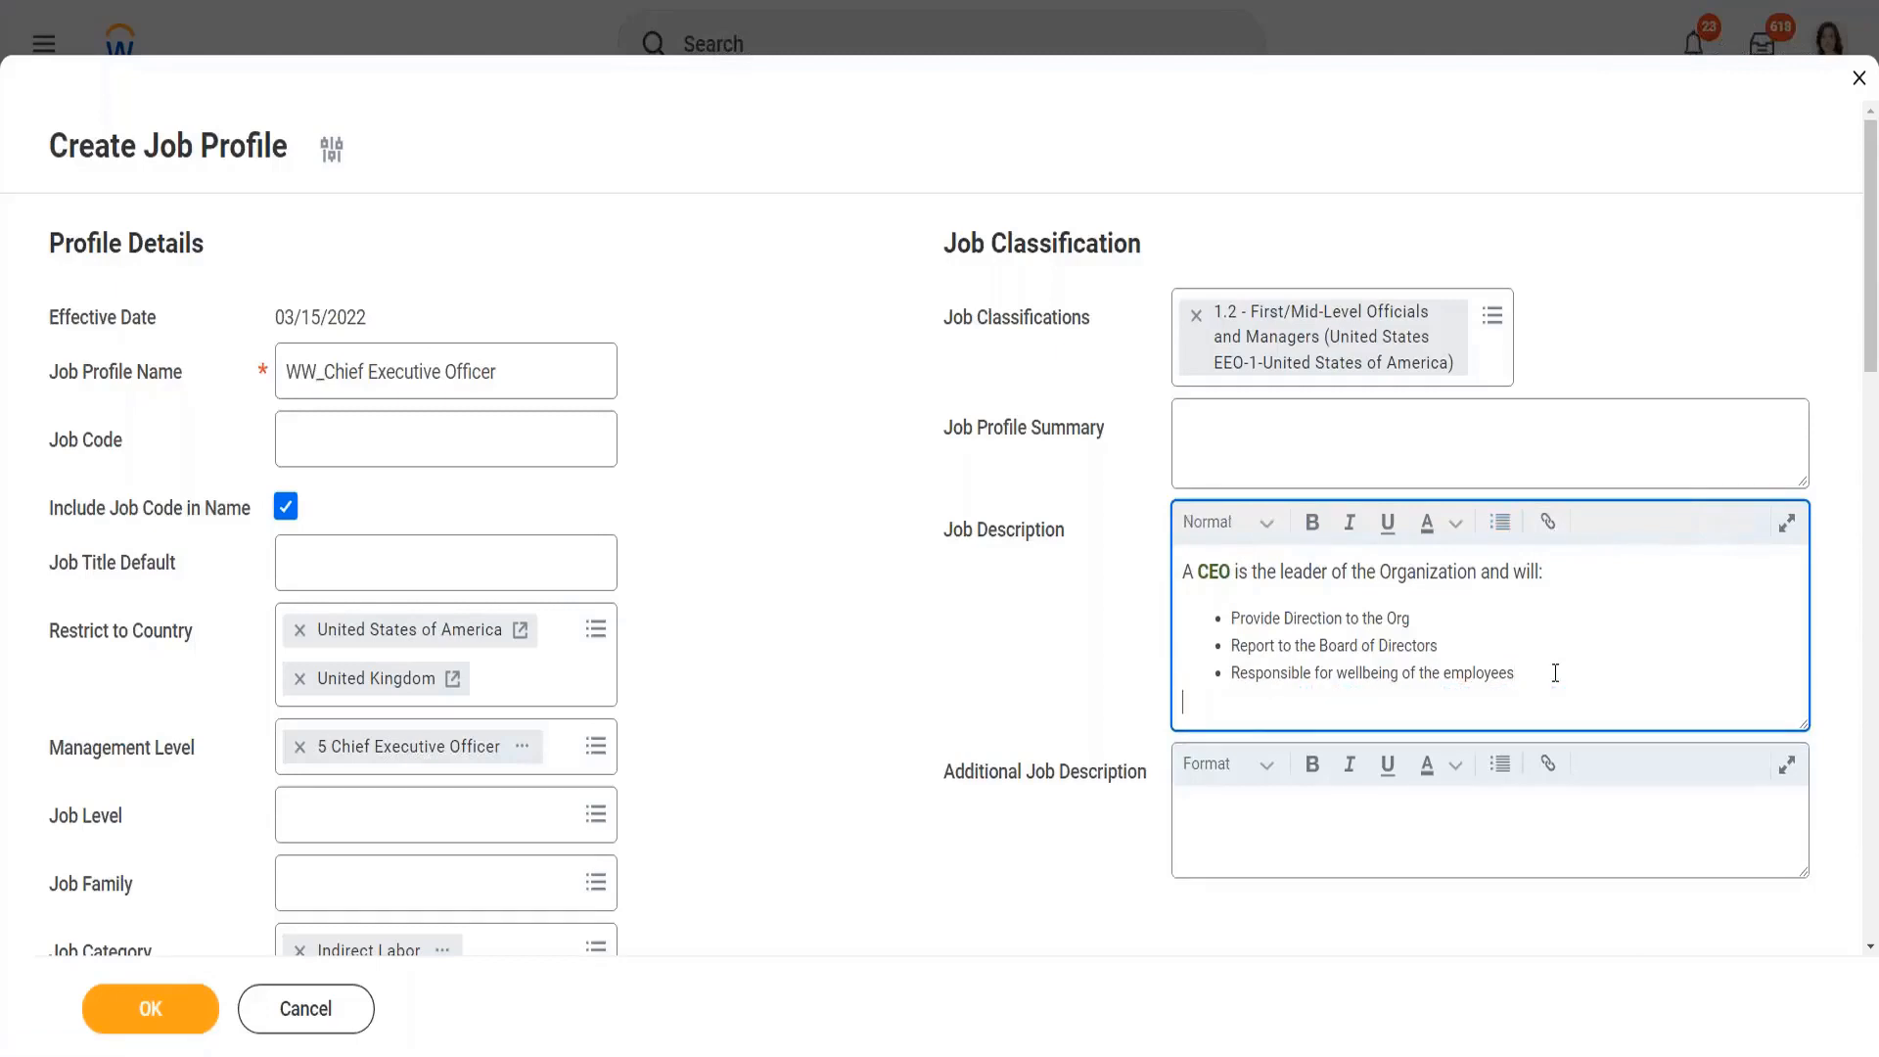
type("For more information, click o")
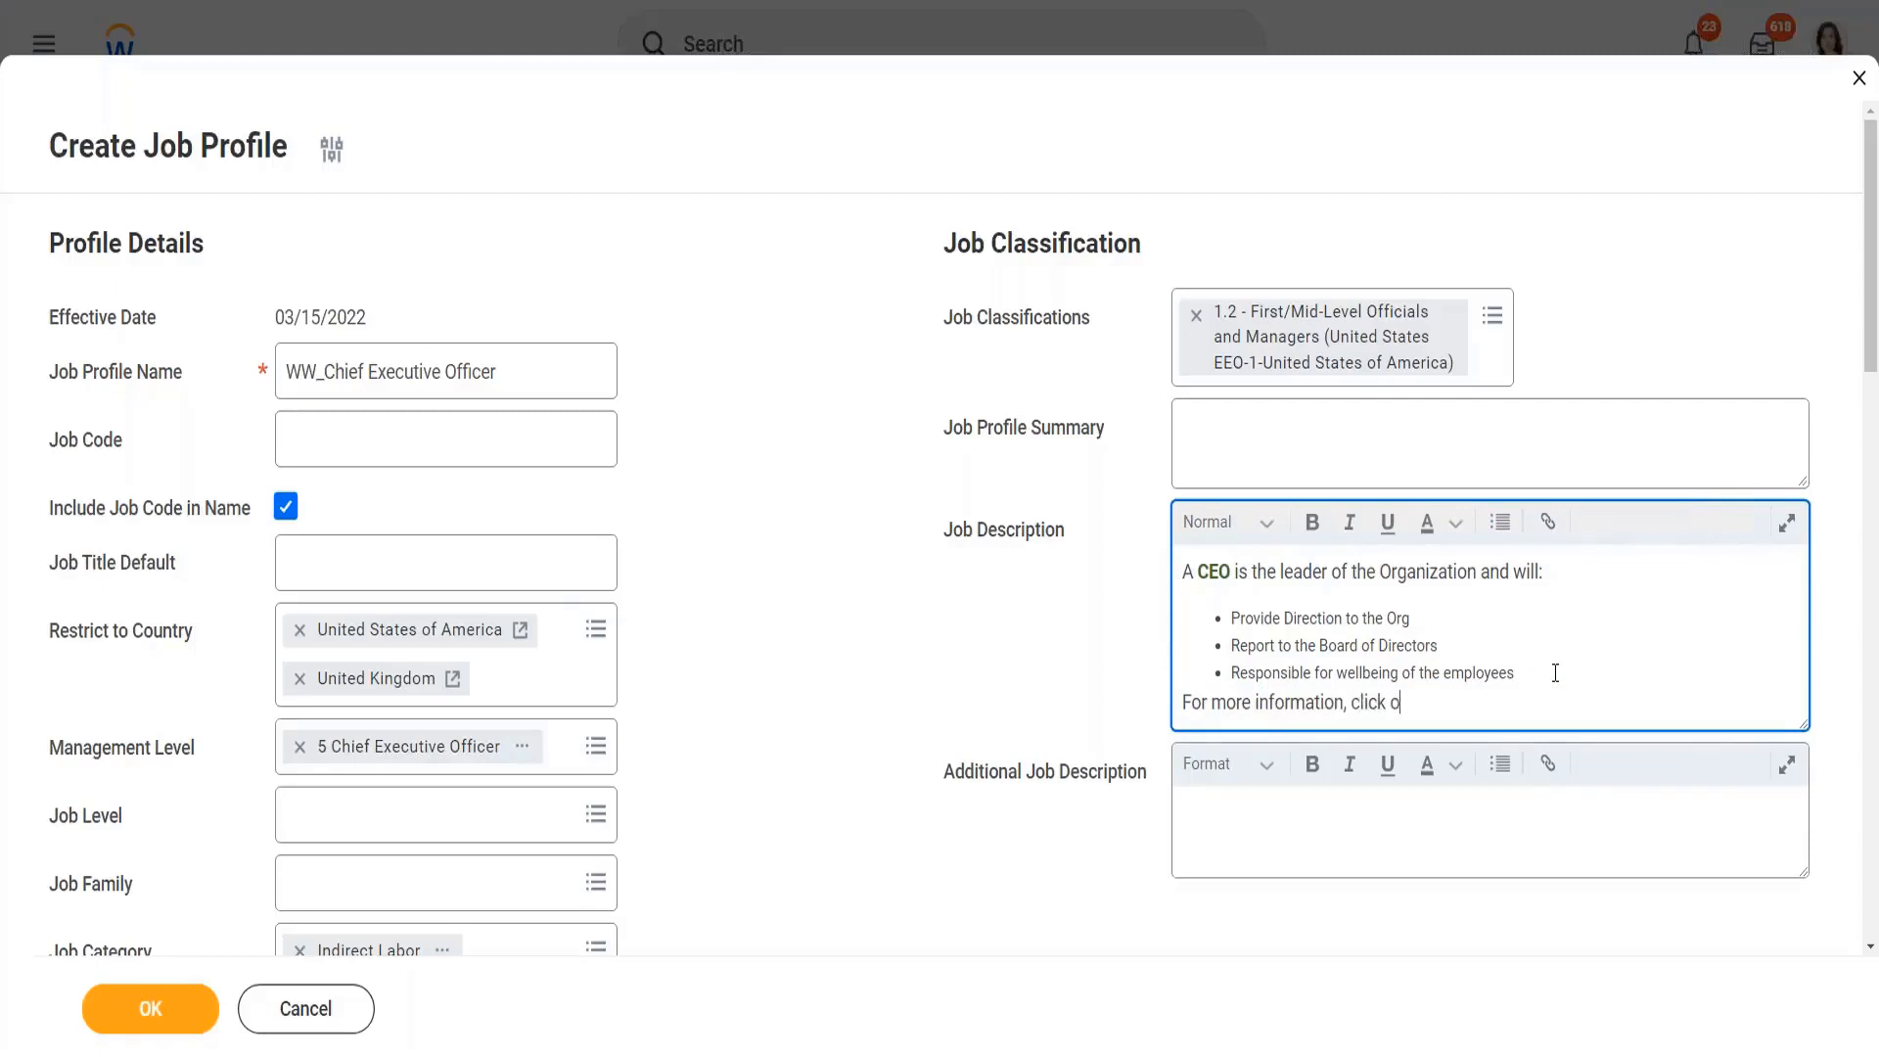
type("n the Careers Website")
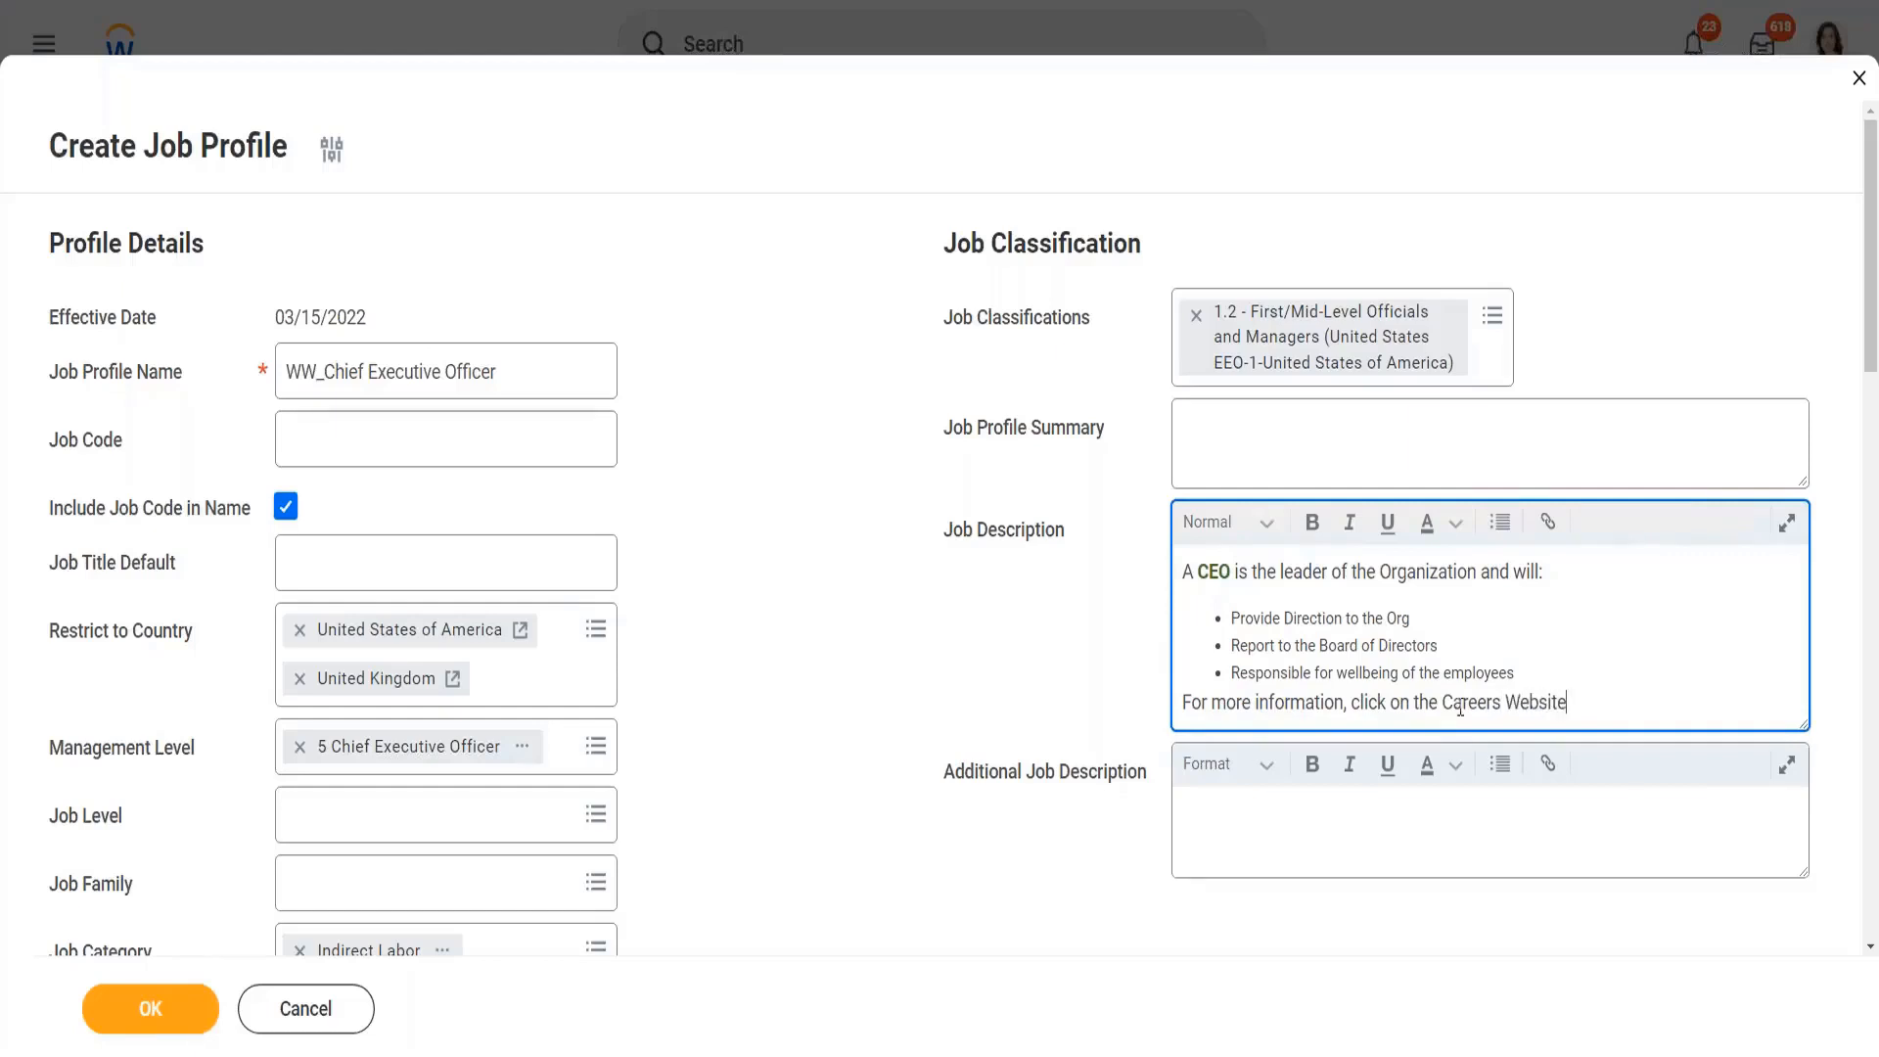
left_click_drag(1442, 702, 1568, 702)
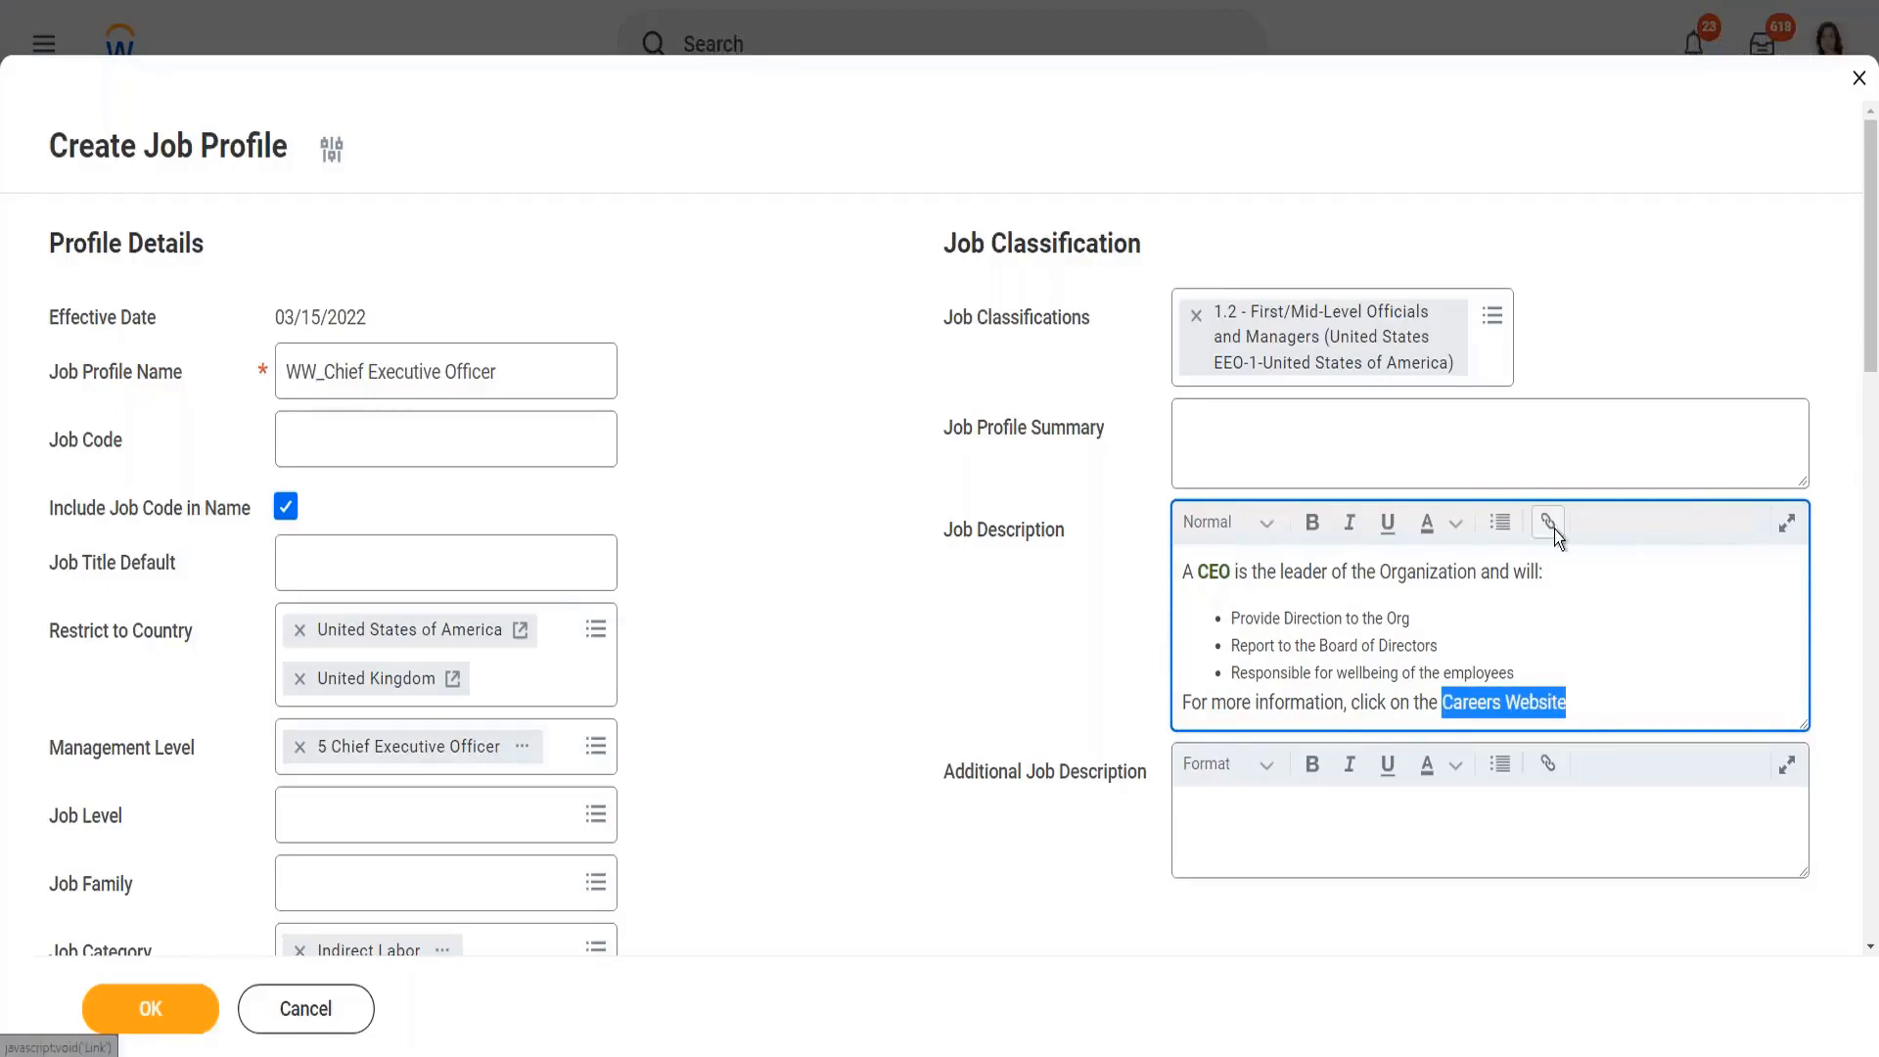
left_click(1548, 523)
left_click(845, 597)
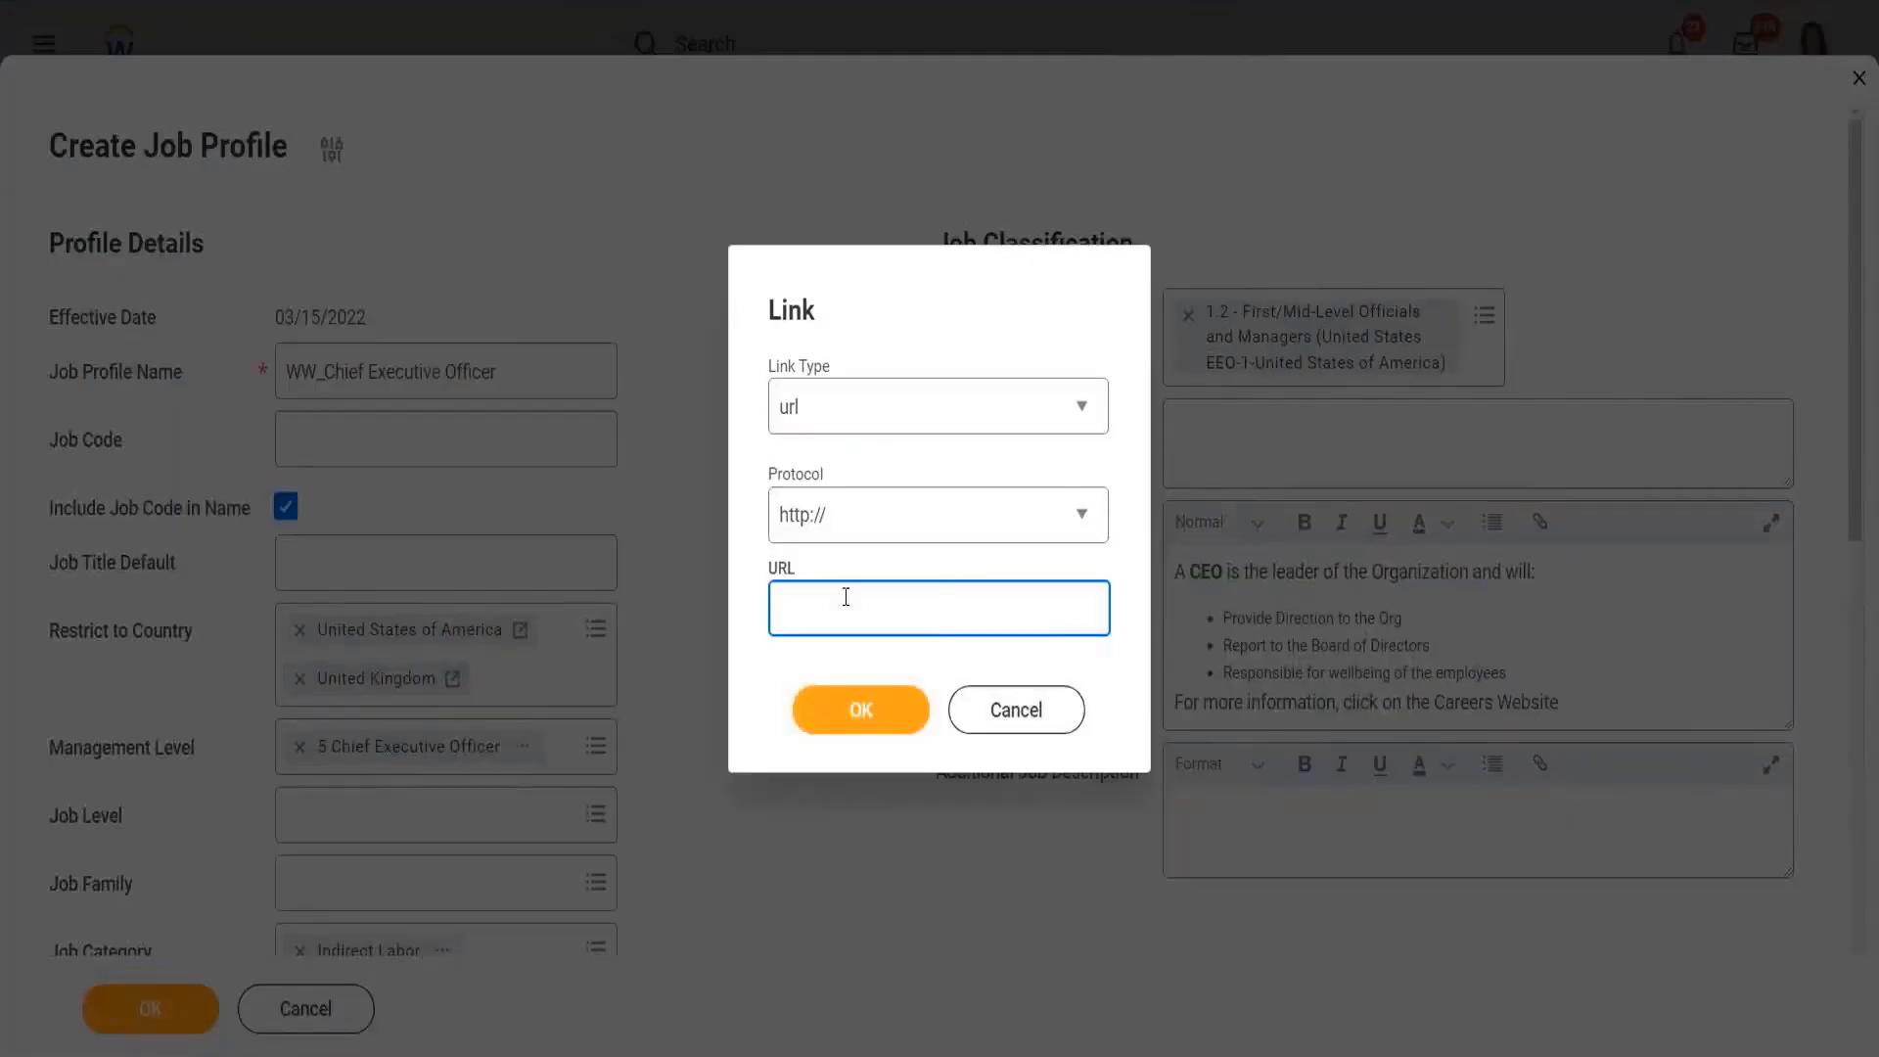
type("careers.google.com")
left_click(877, 728)
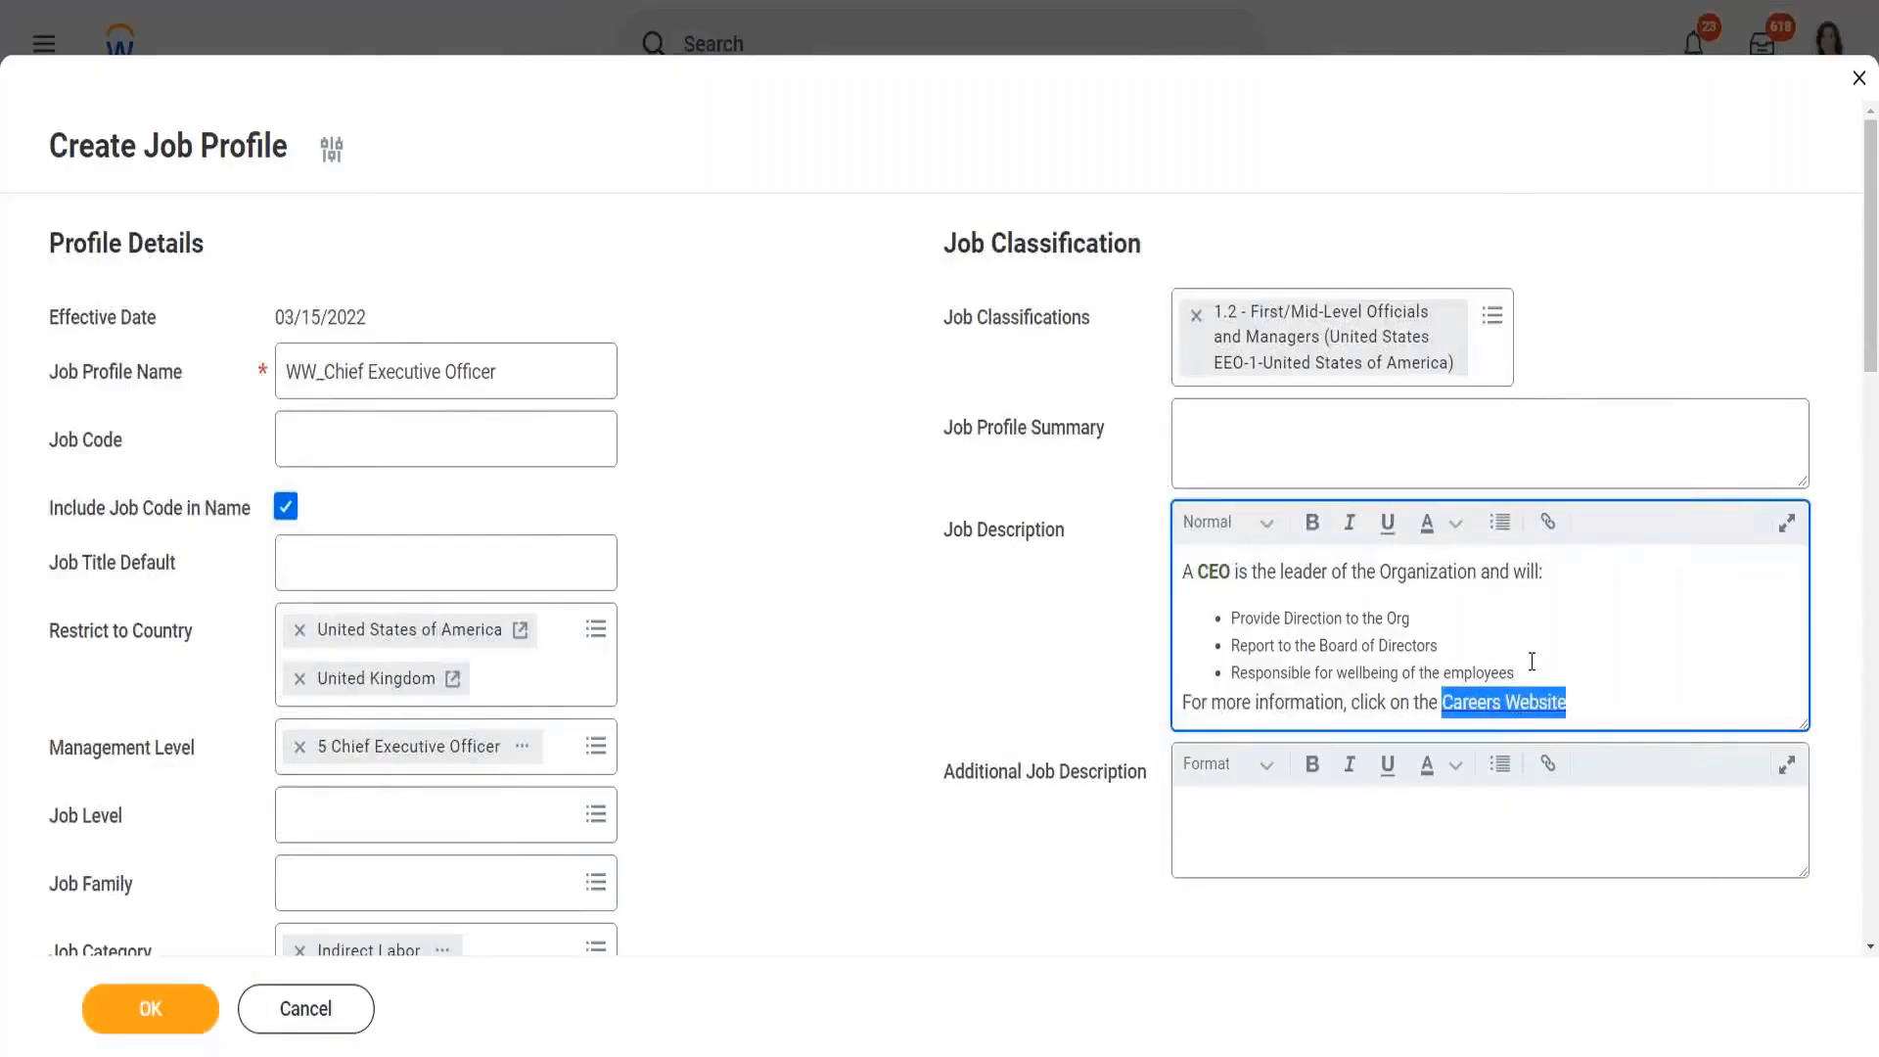
left_click(1347, 673)
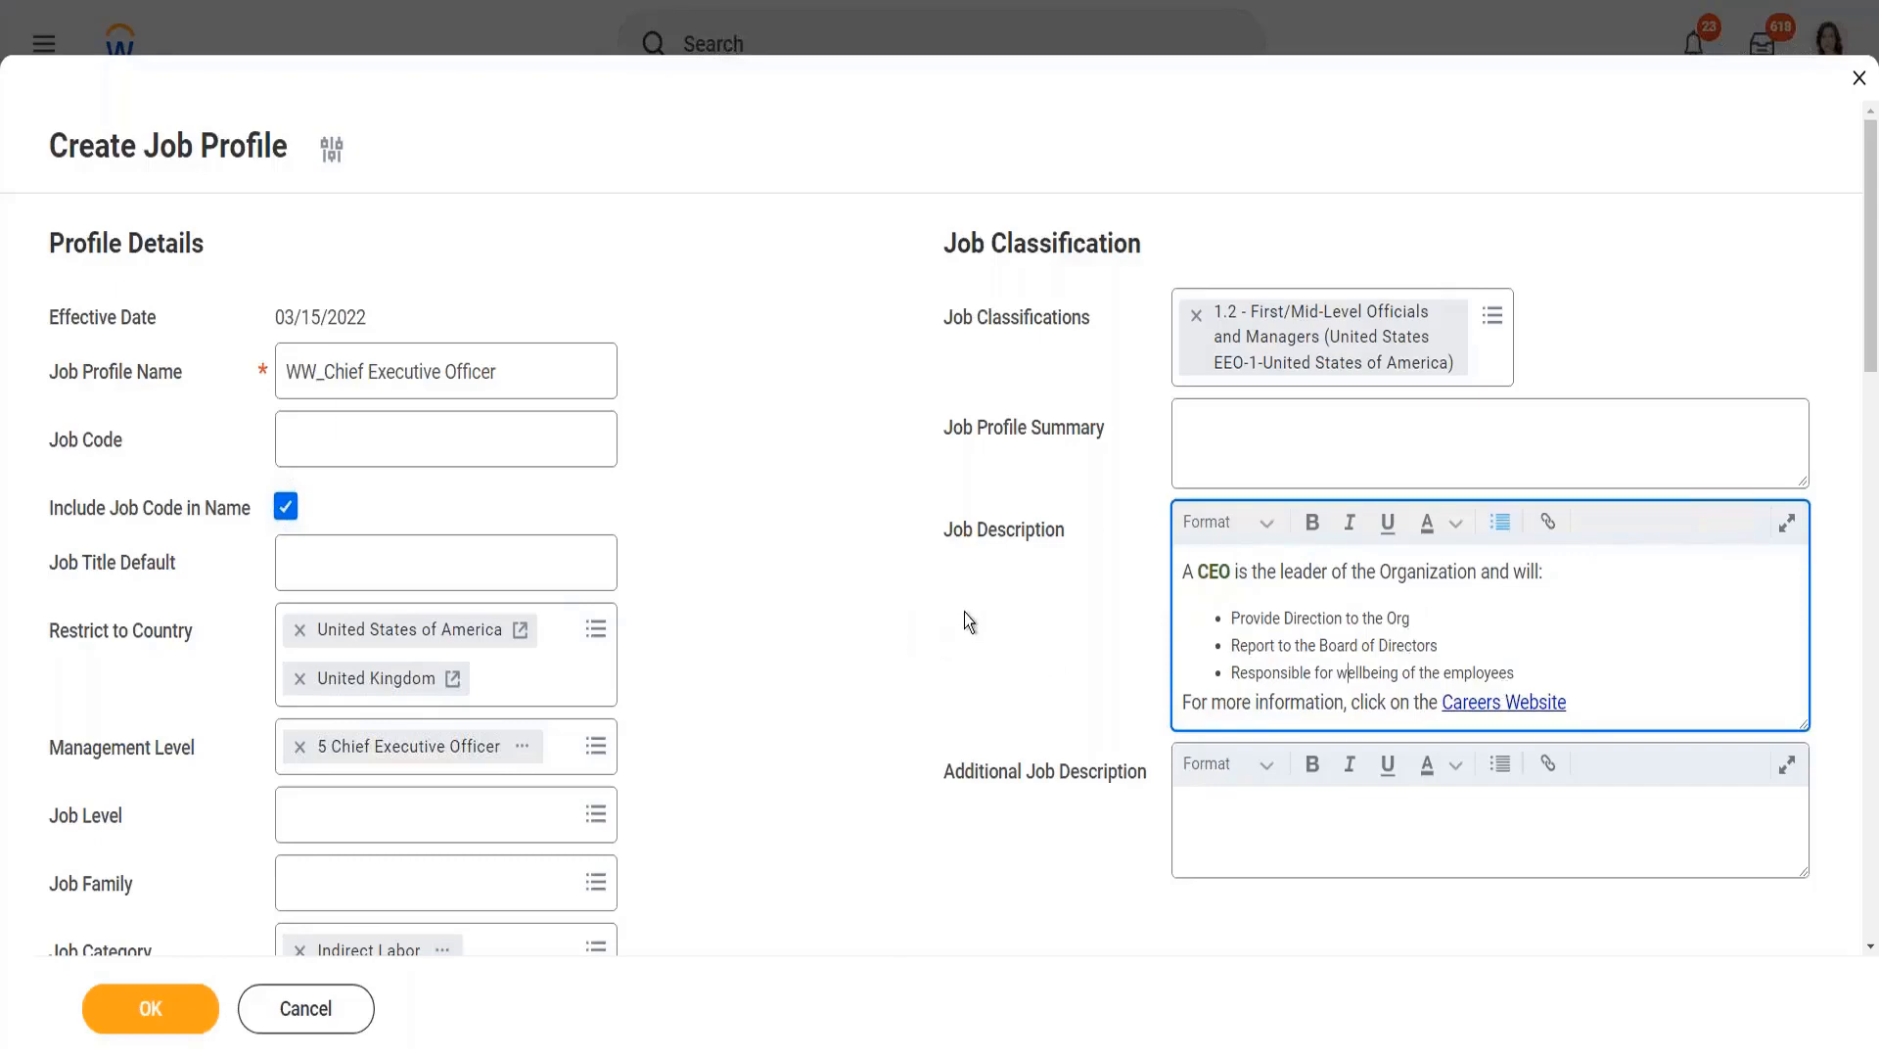
Add a Worker's Compensation Codes row with the code 8810 - Clerical Office Employees (United States of America).
scroll(959, 617, "down", 9)
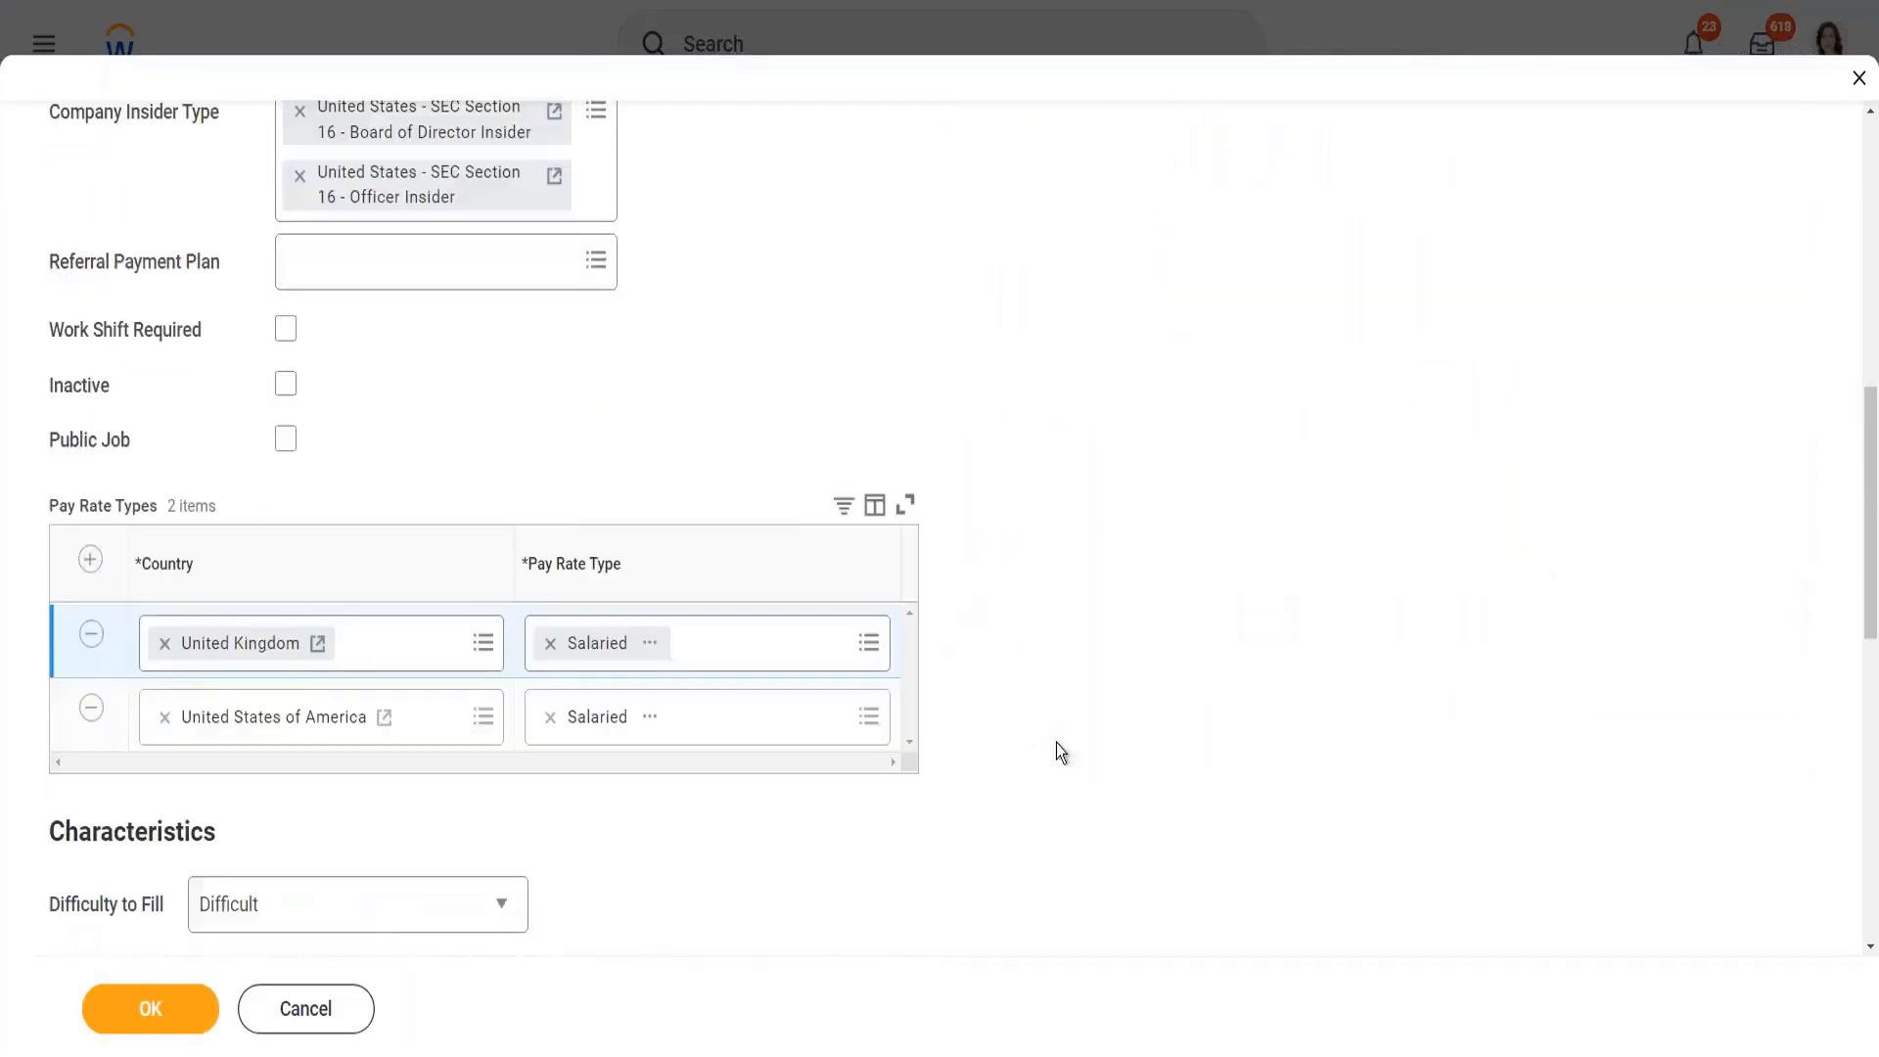
scroll(1117, 709, "down", 5)
scroll(1047, 673, "down", 4)
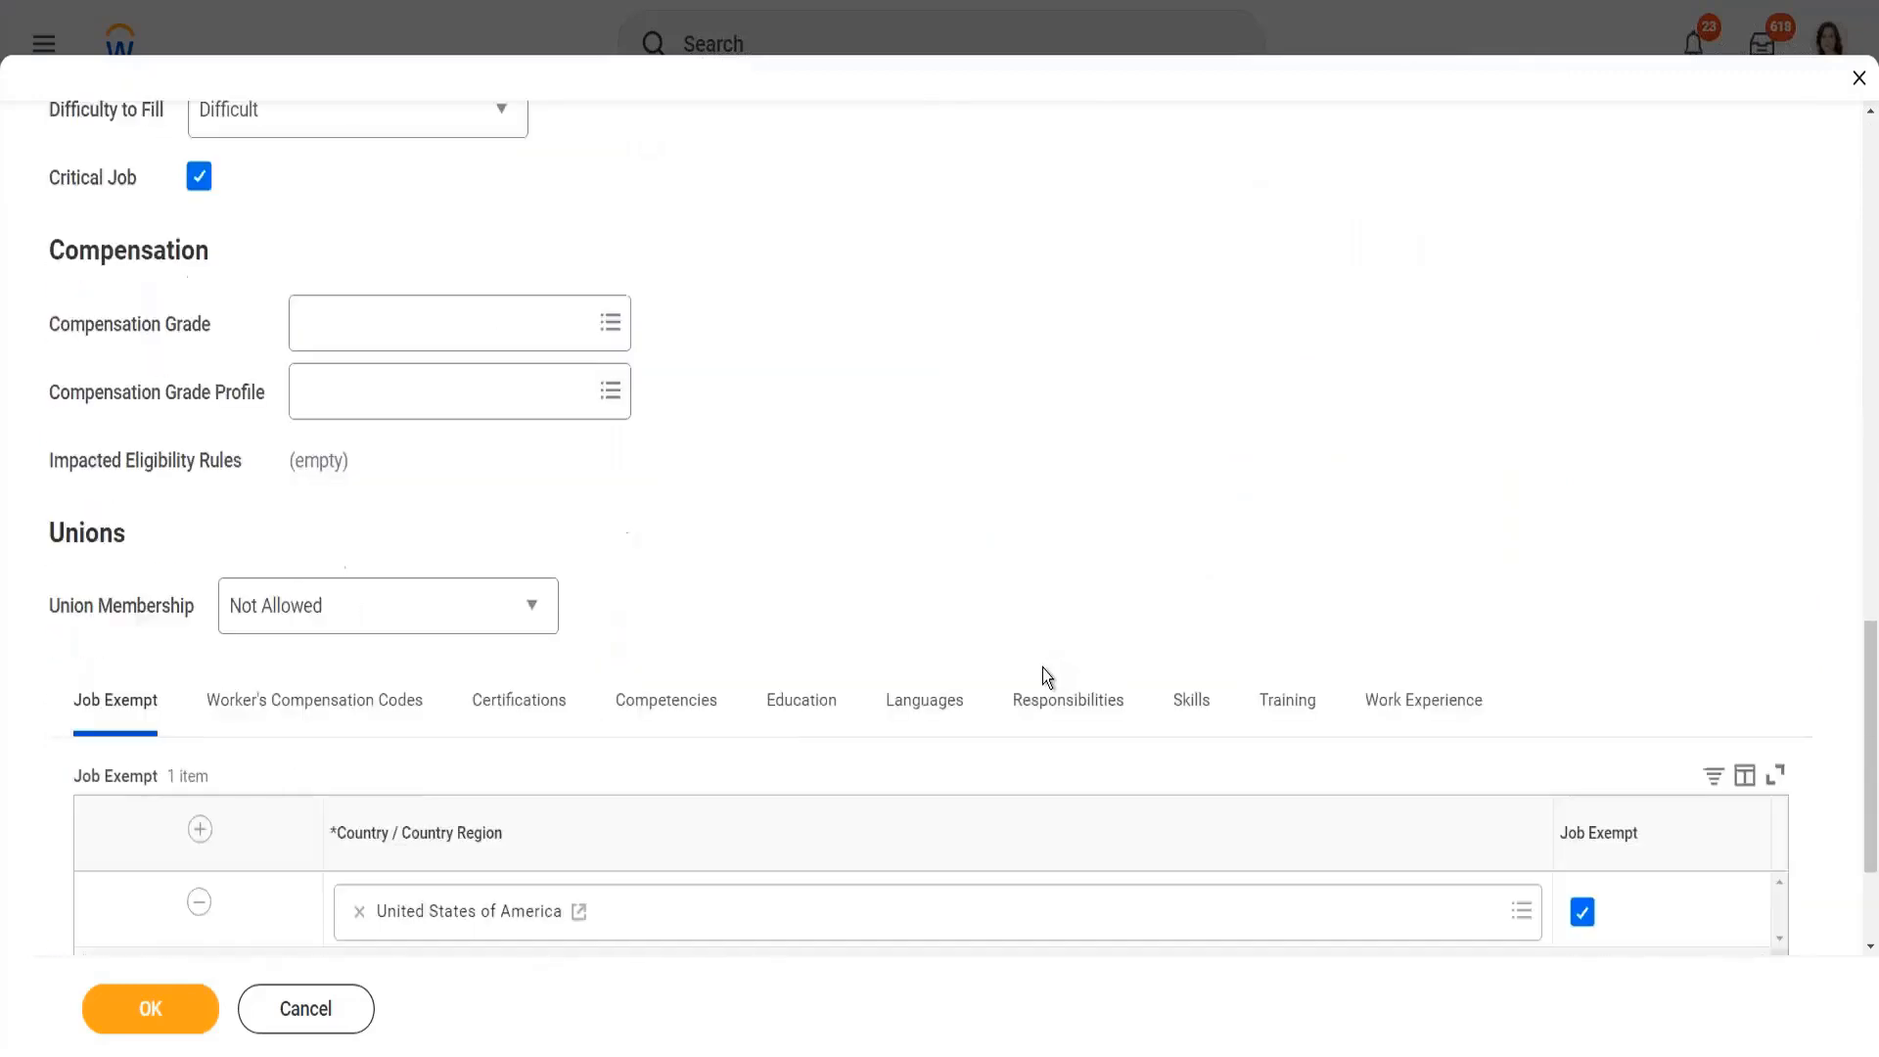
scroll(1018, 587, "down", 1)
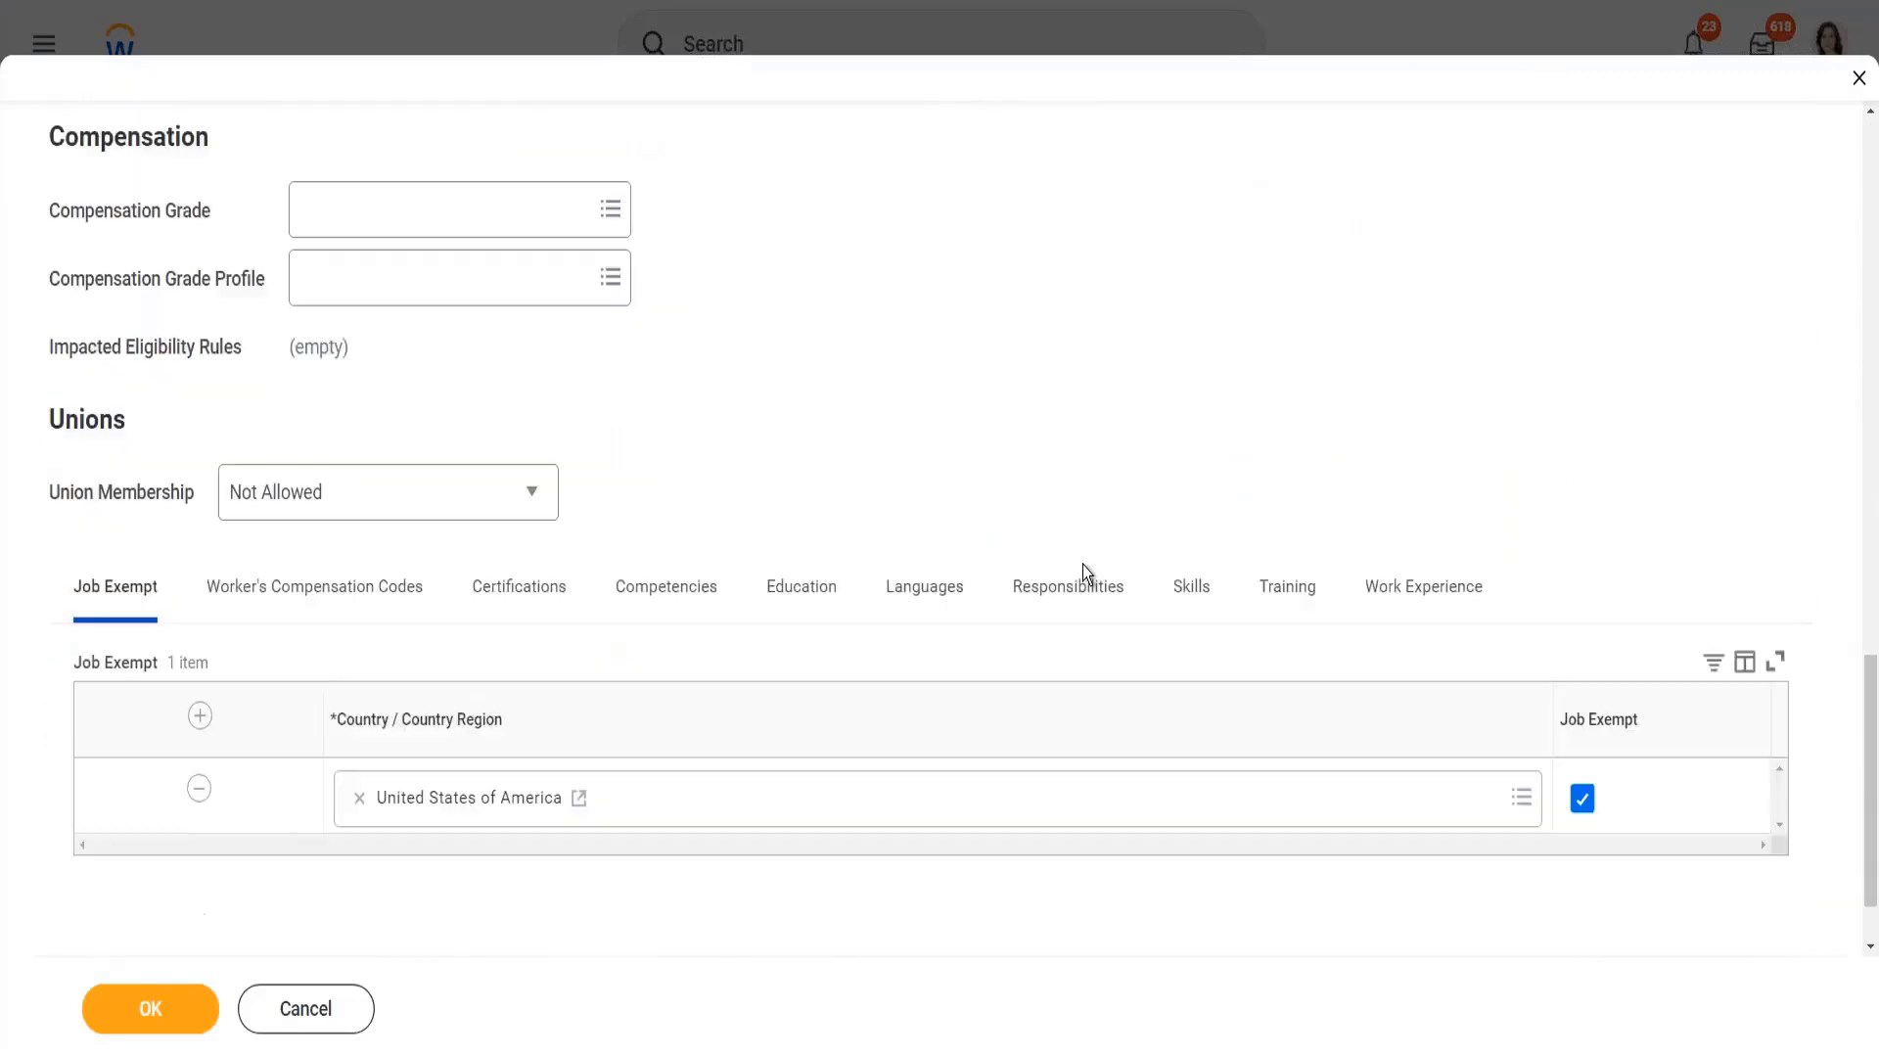
left_click(333, 594)
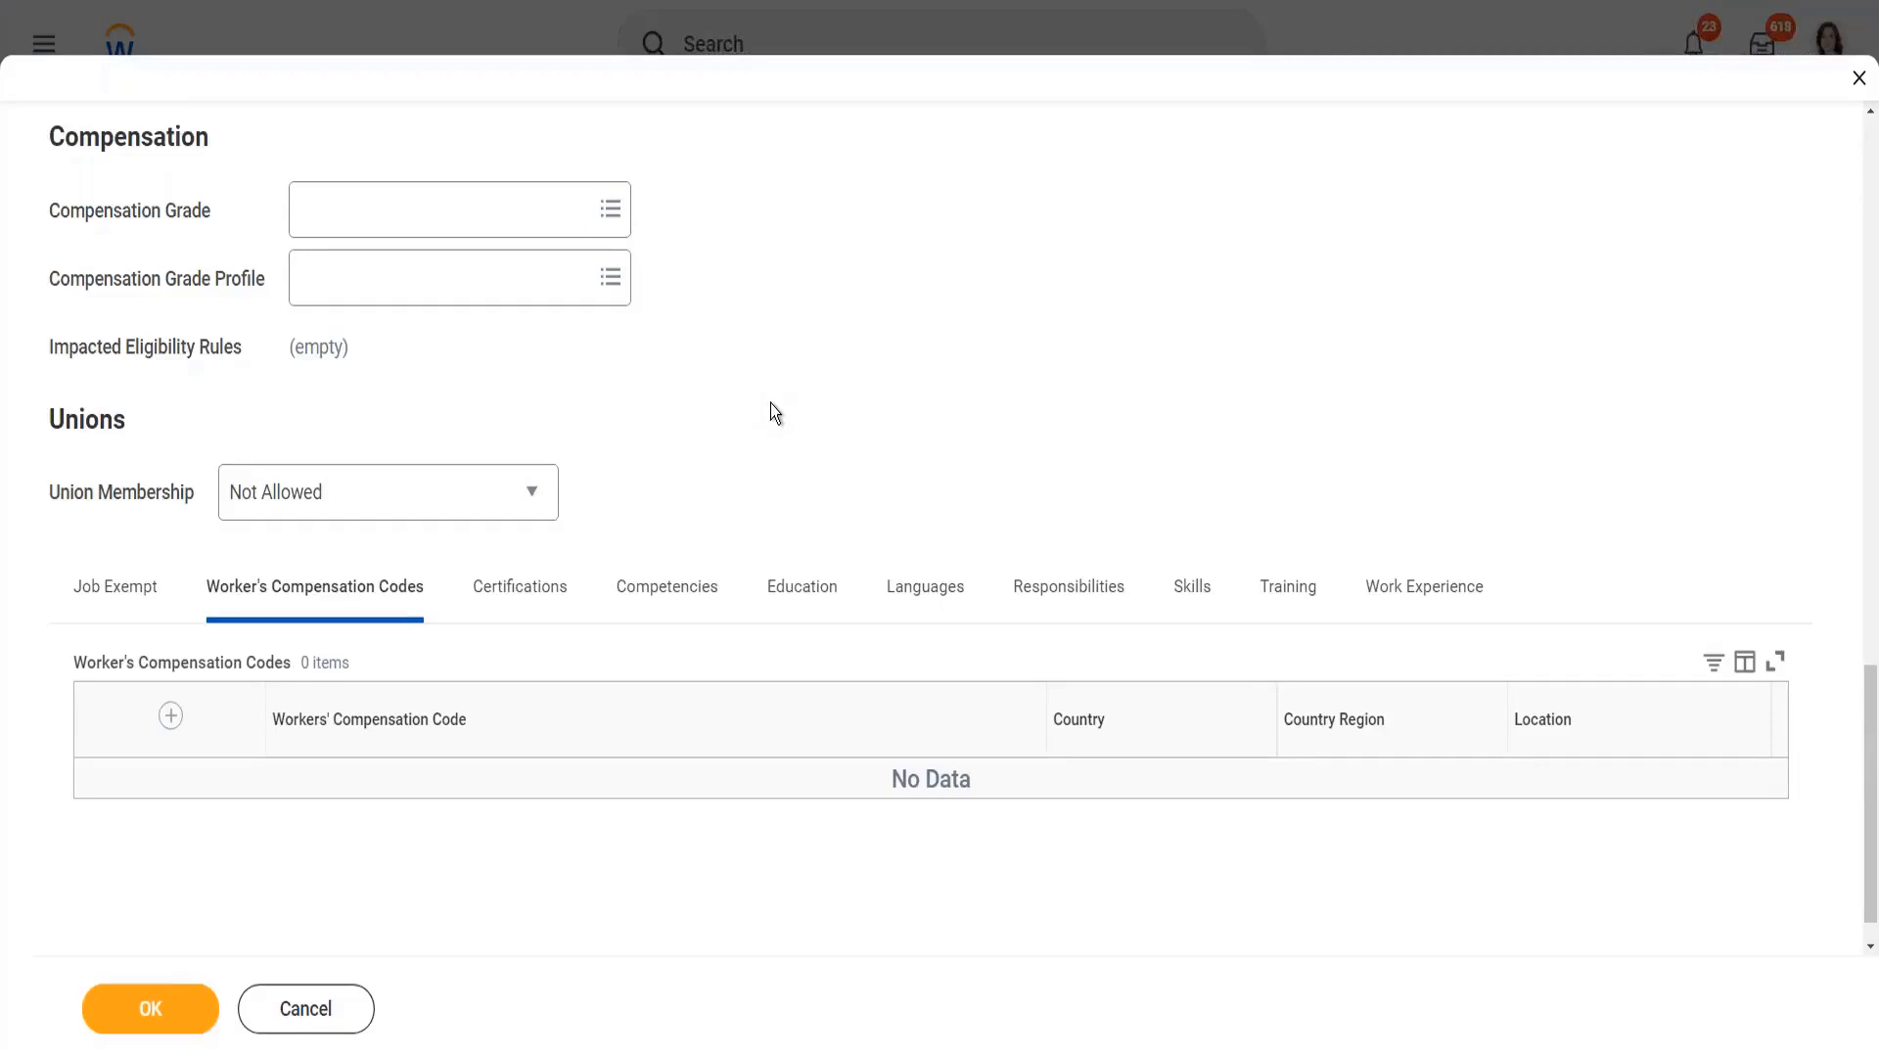
left_click(170, 717)
left_click(366, 814)
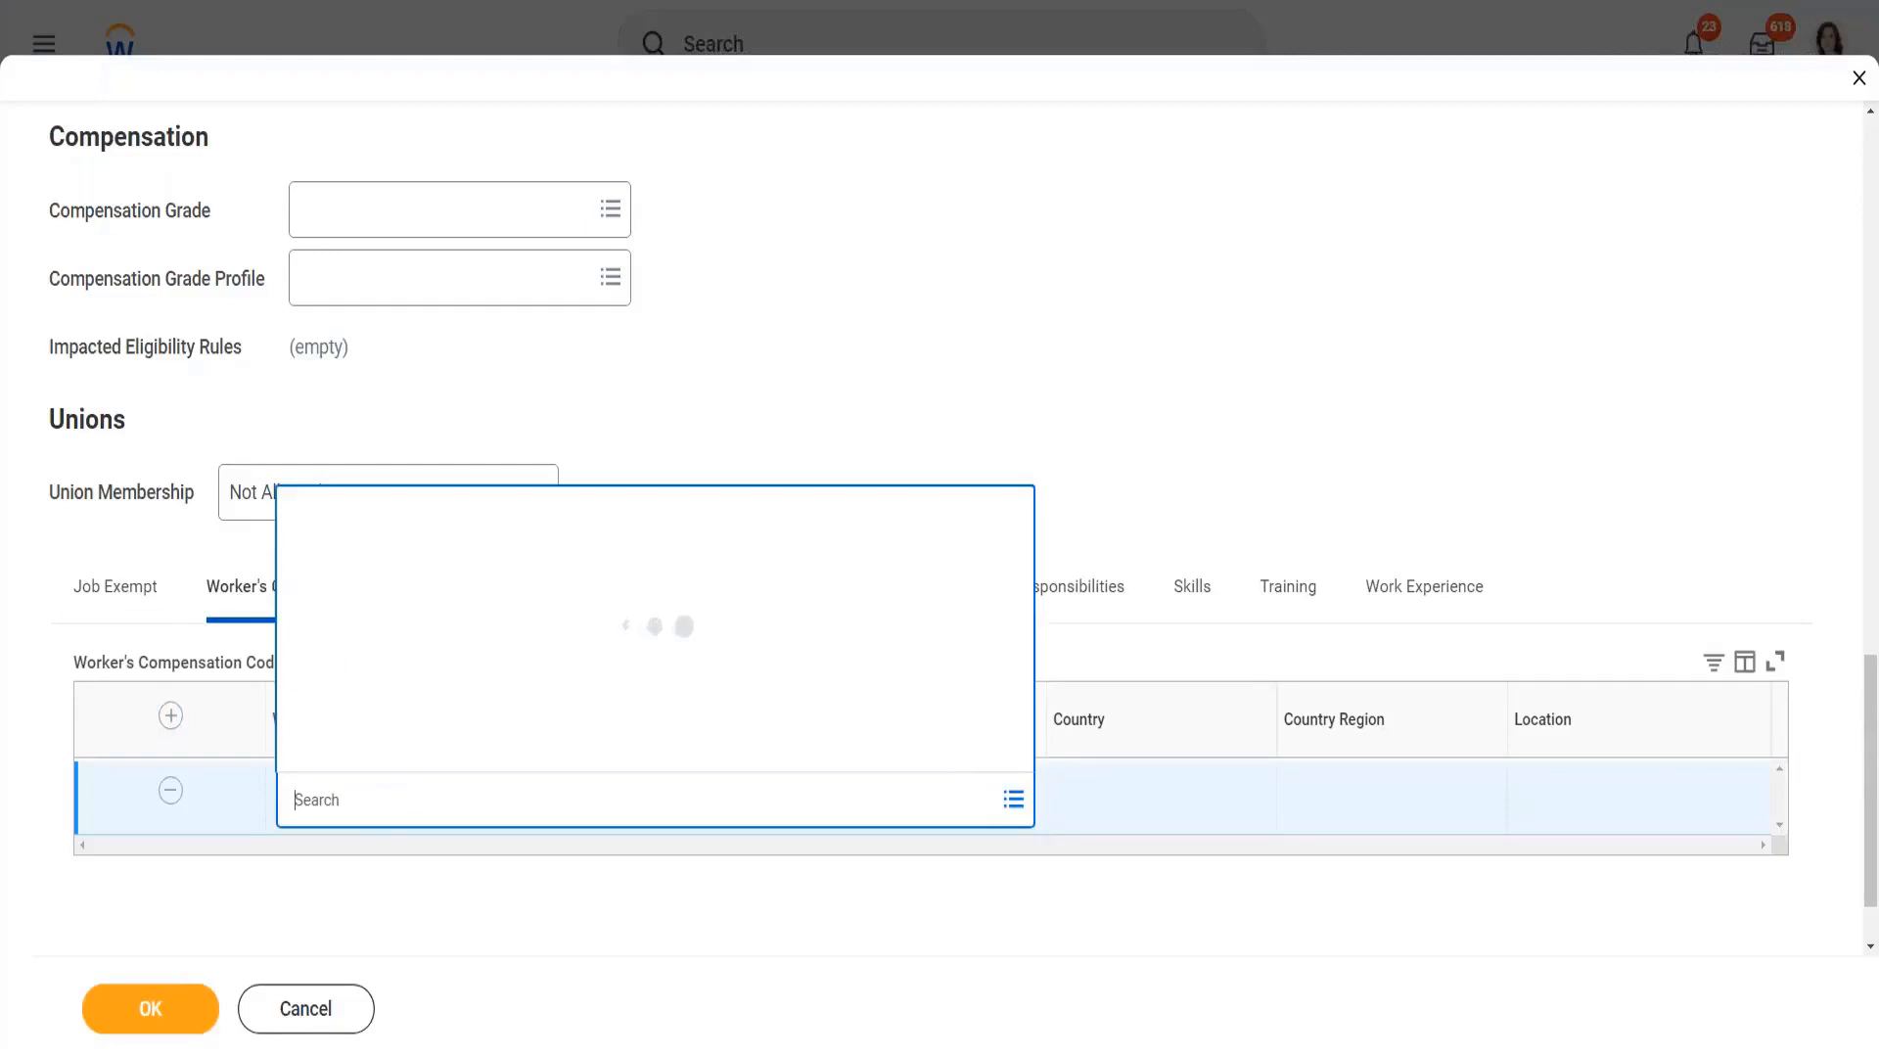
type("8810")
key("Return")
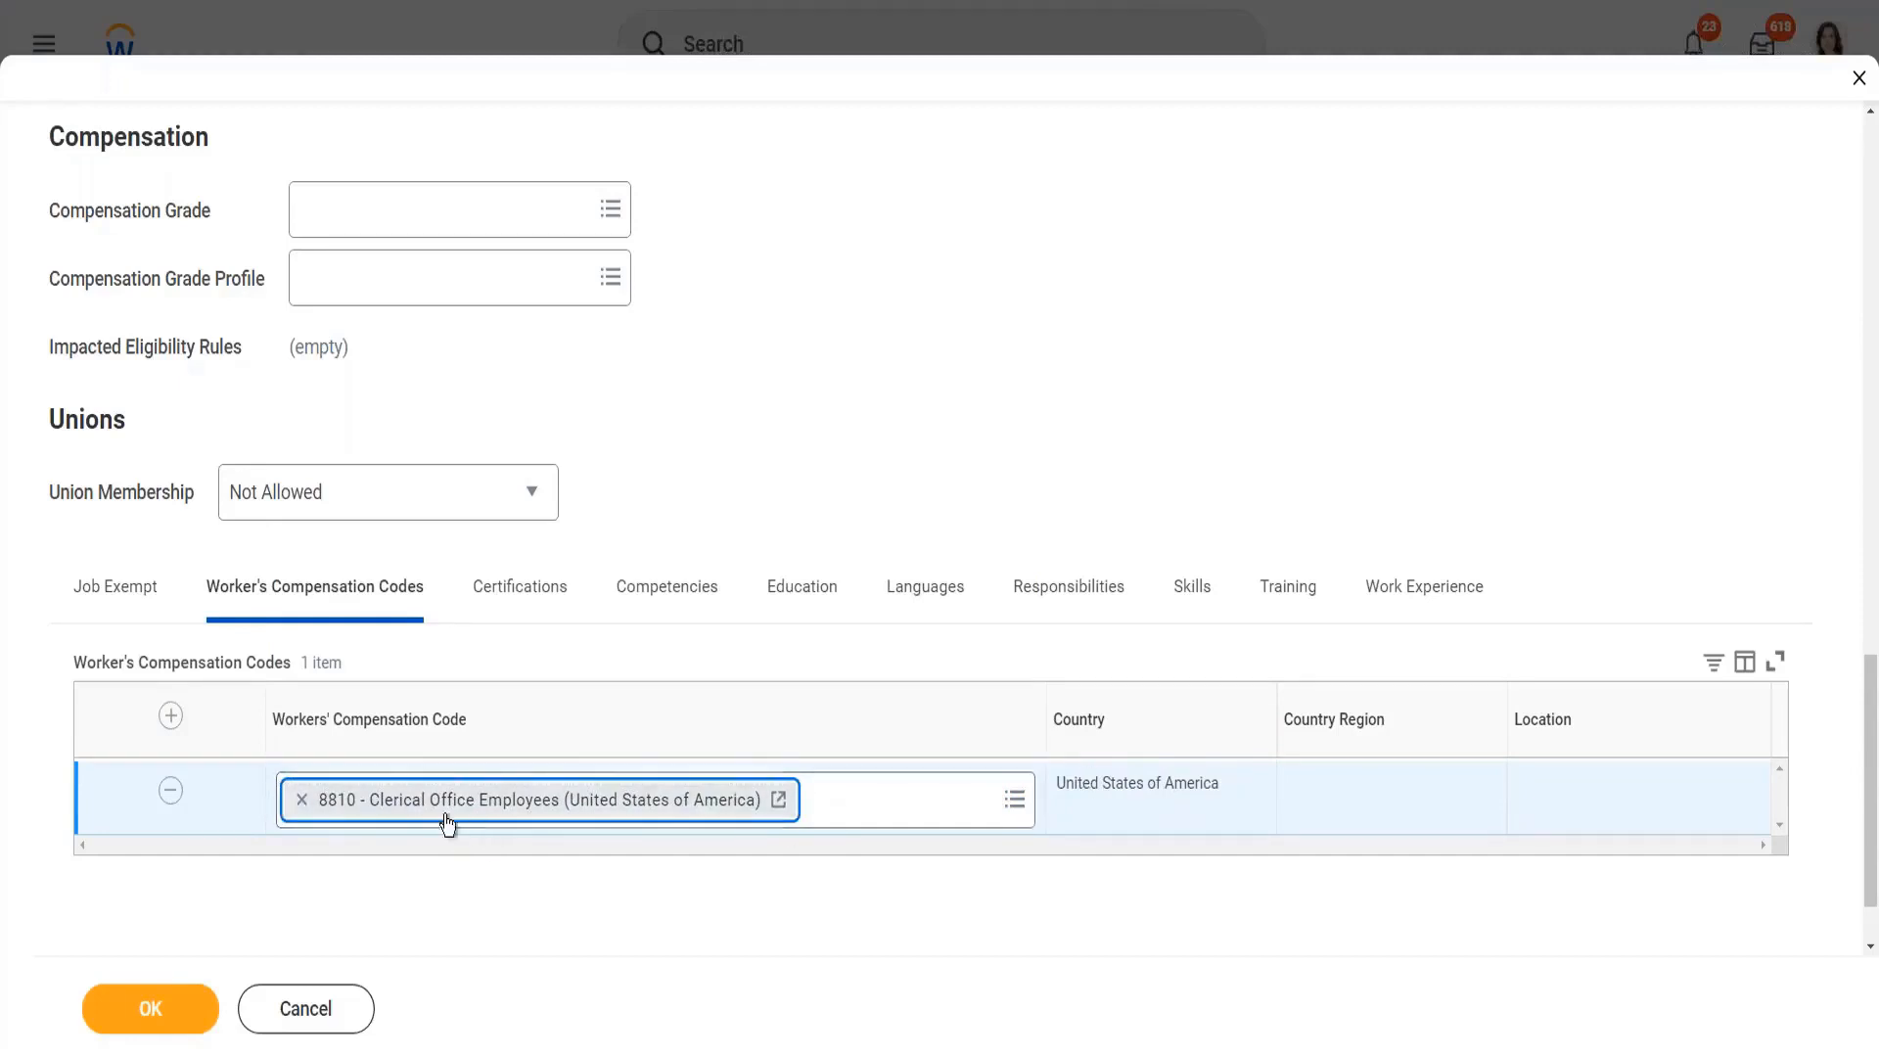
Clear code 8810 from the Worker's Compensation Codes row and look through the list of available codes.
key("BackSpace")
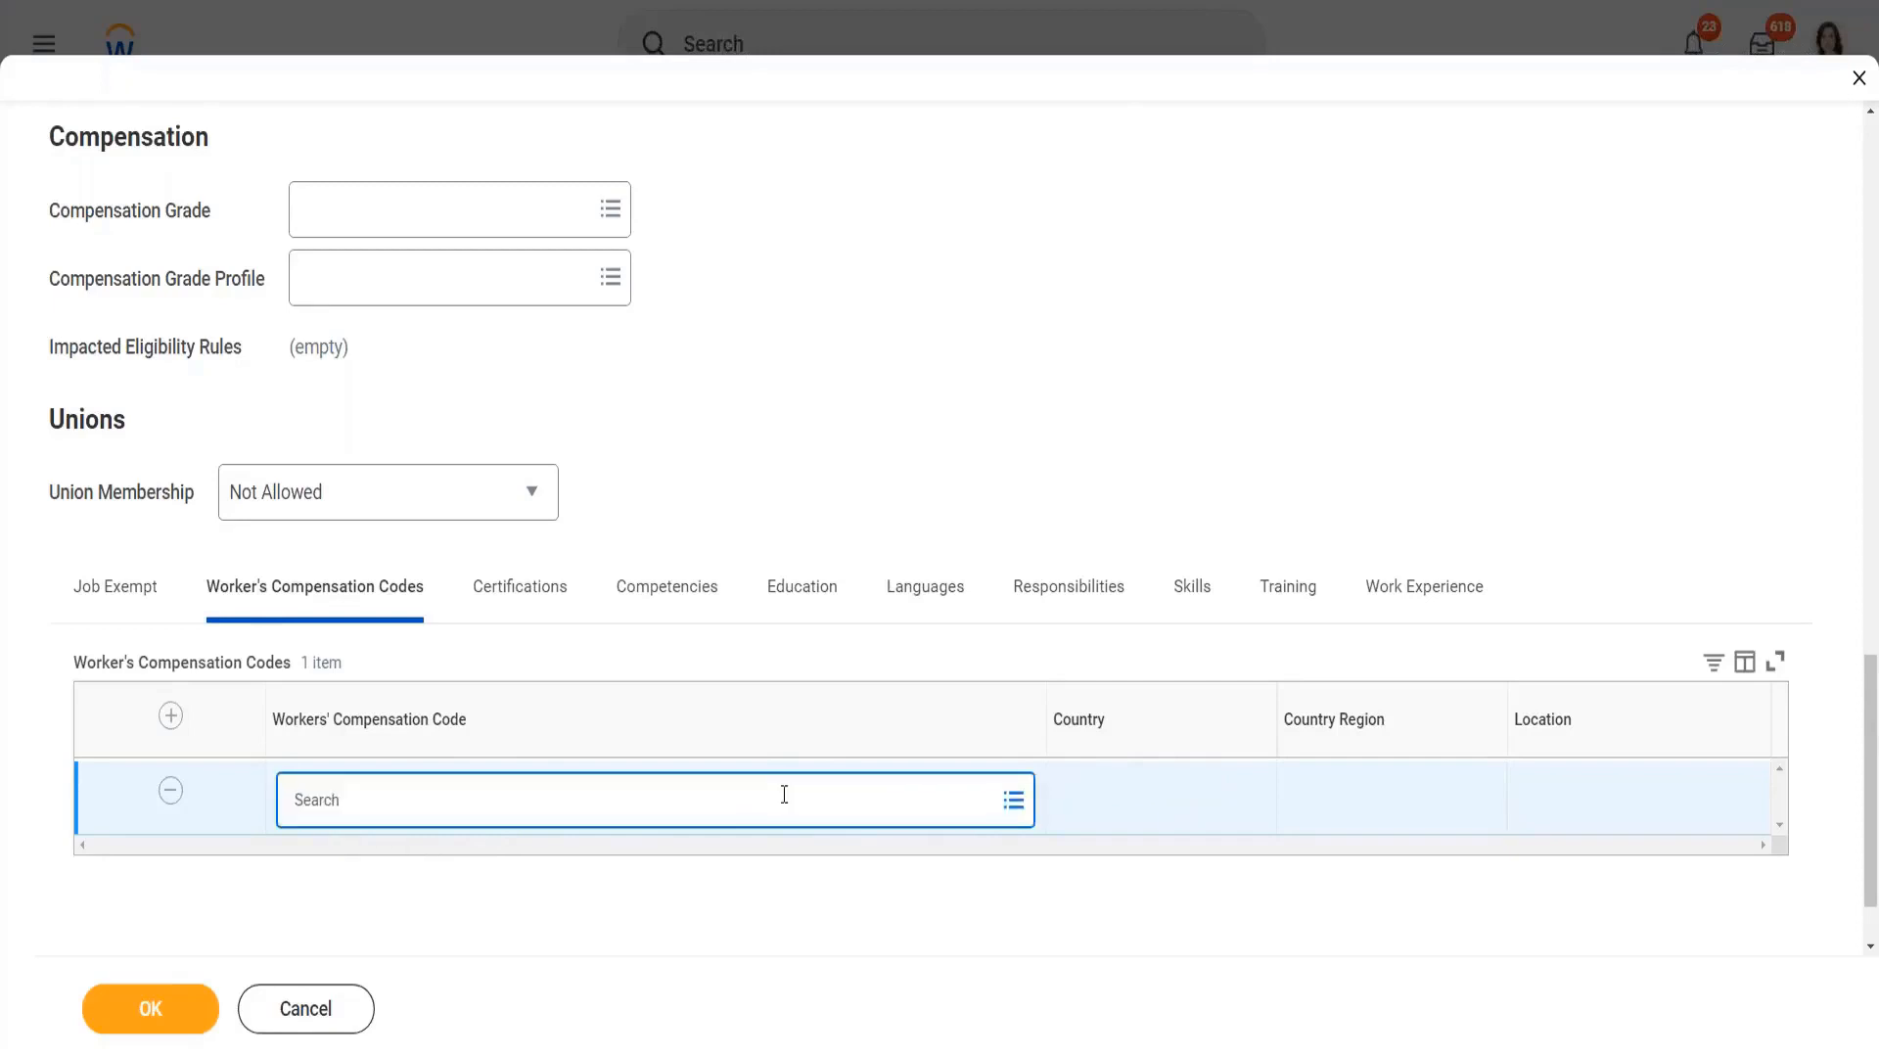
left_click(784, 795)
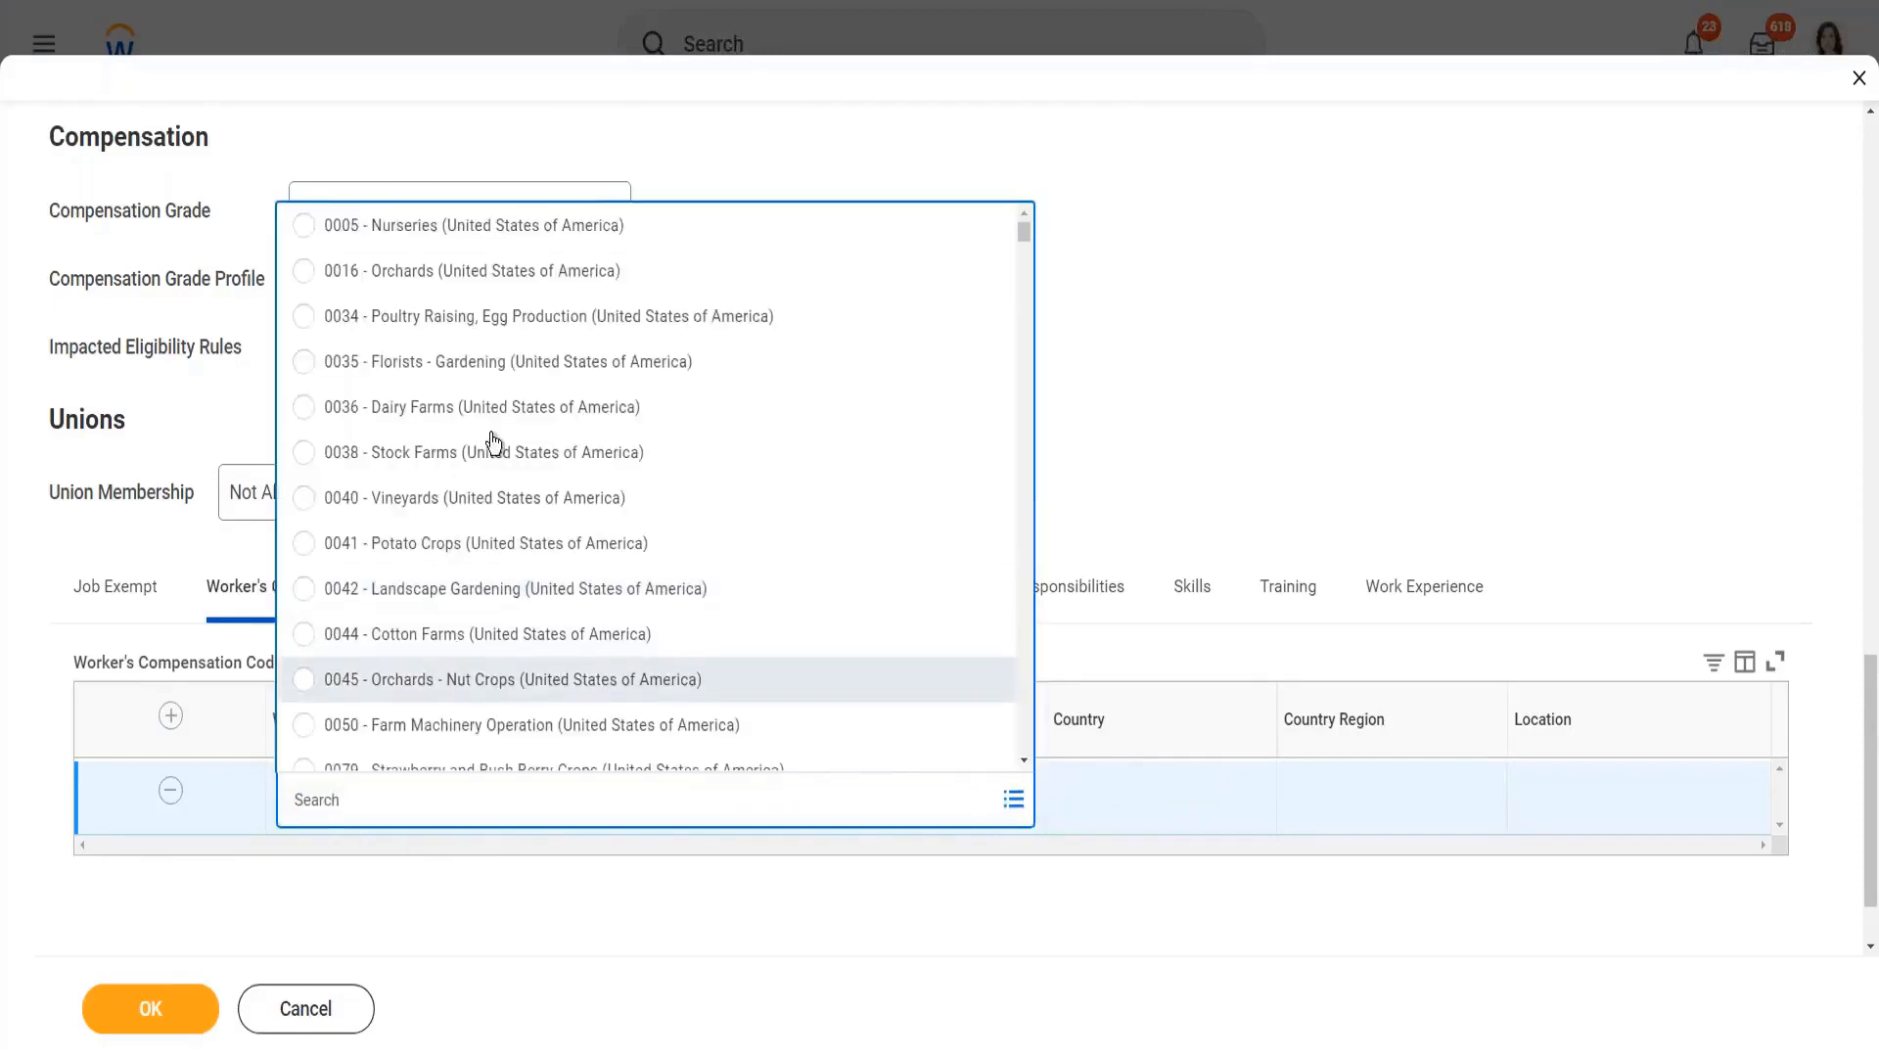
scroll(536, 454, "down", 3)
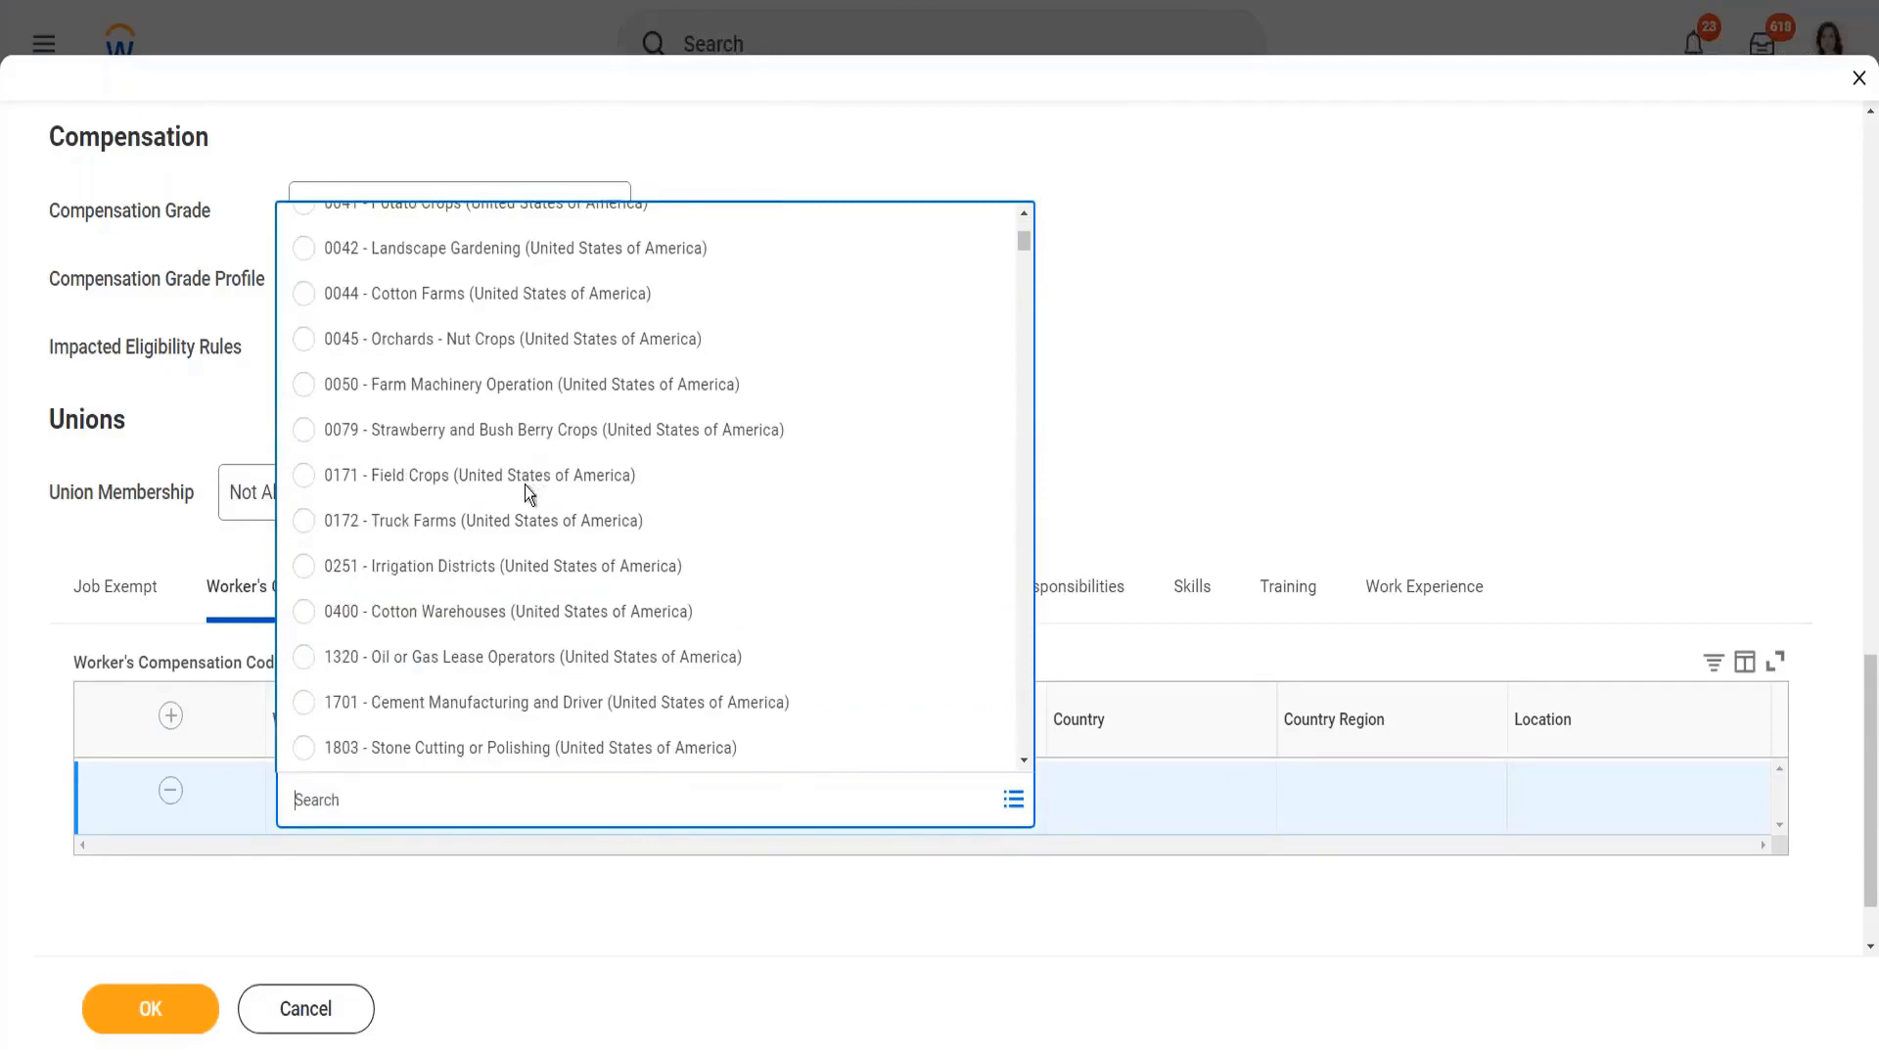
scroll(520, 532, "down", 10)
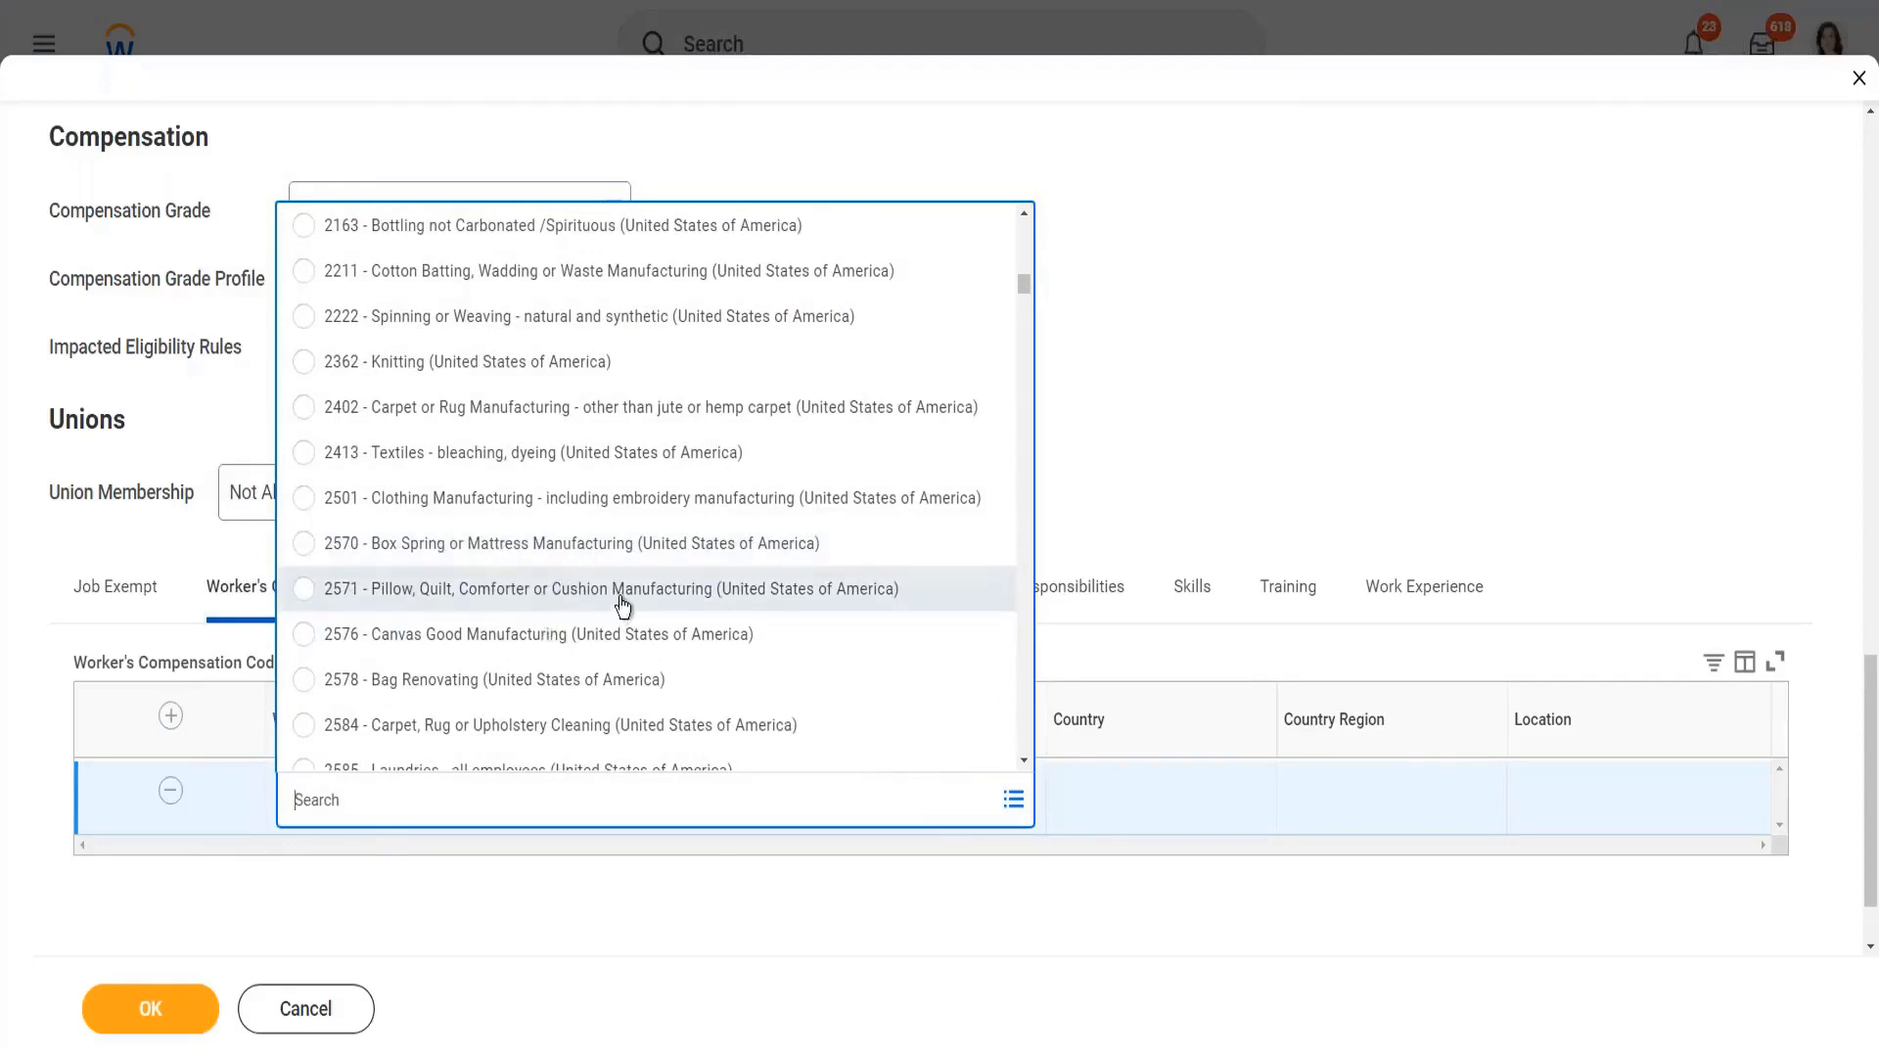
scroll(614, 596, "down", 10)
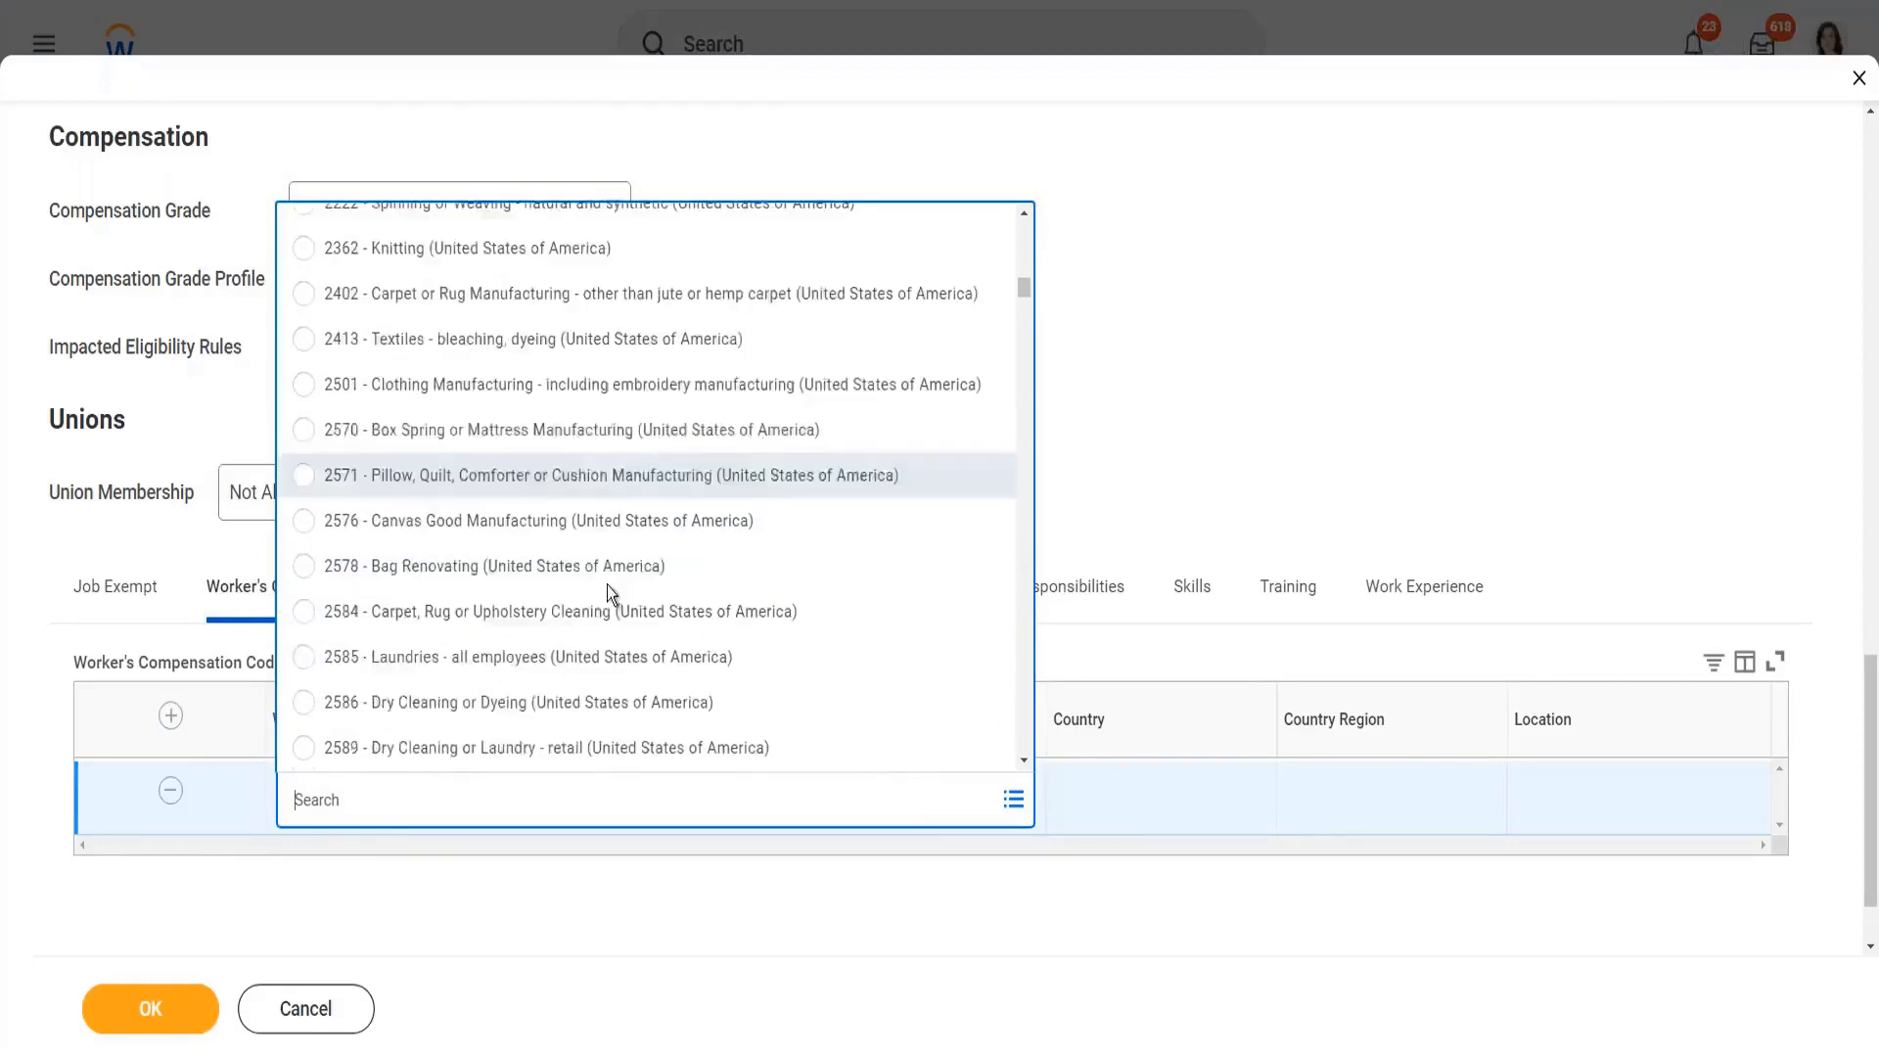
scroll(614, 596, "down", 4)
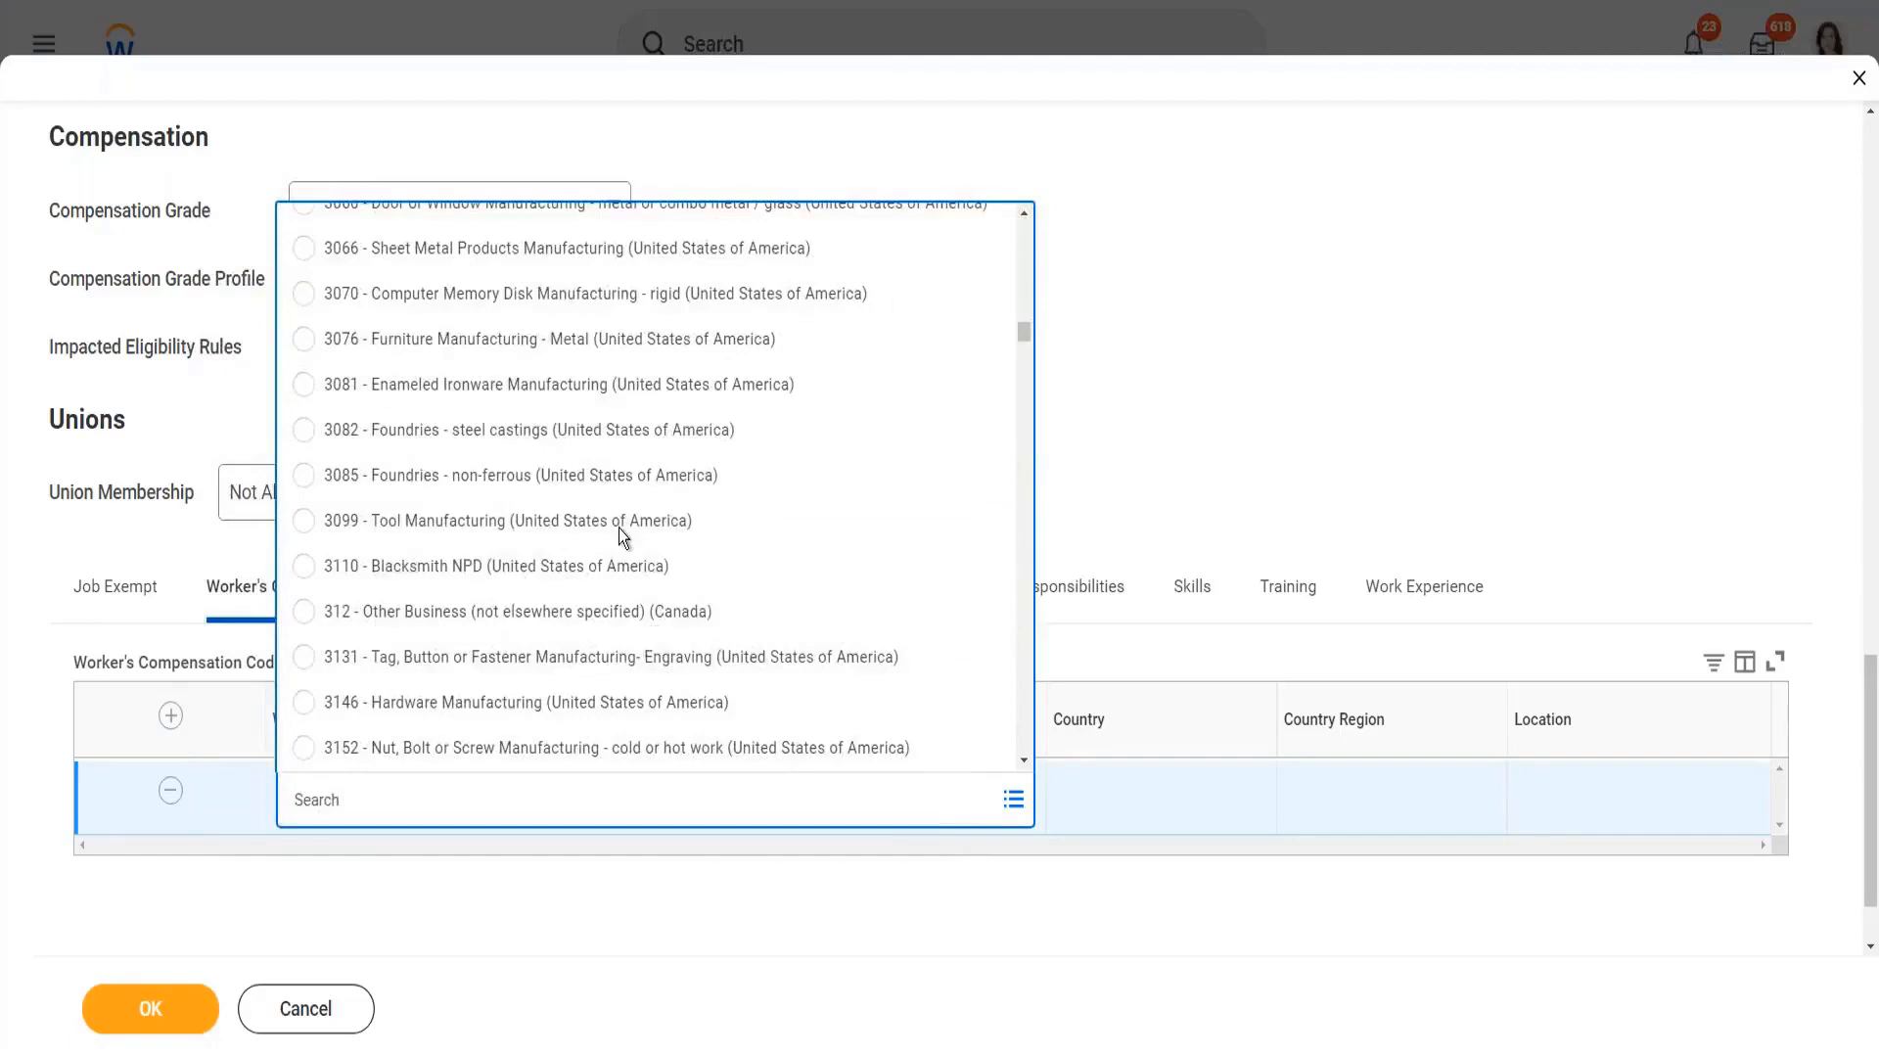
scroll(619, 517, "down", 3)
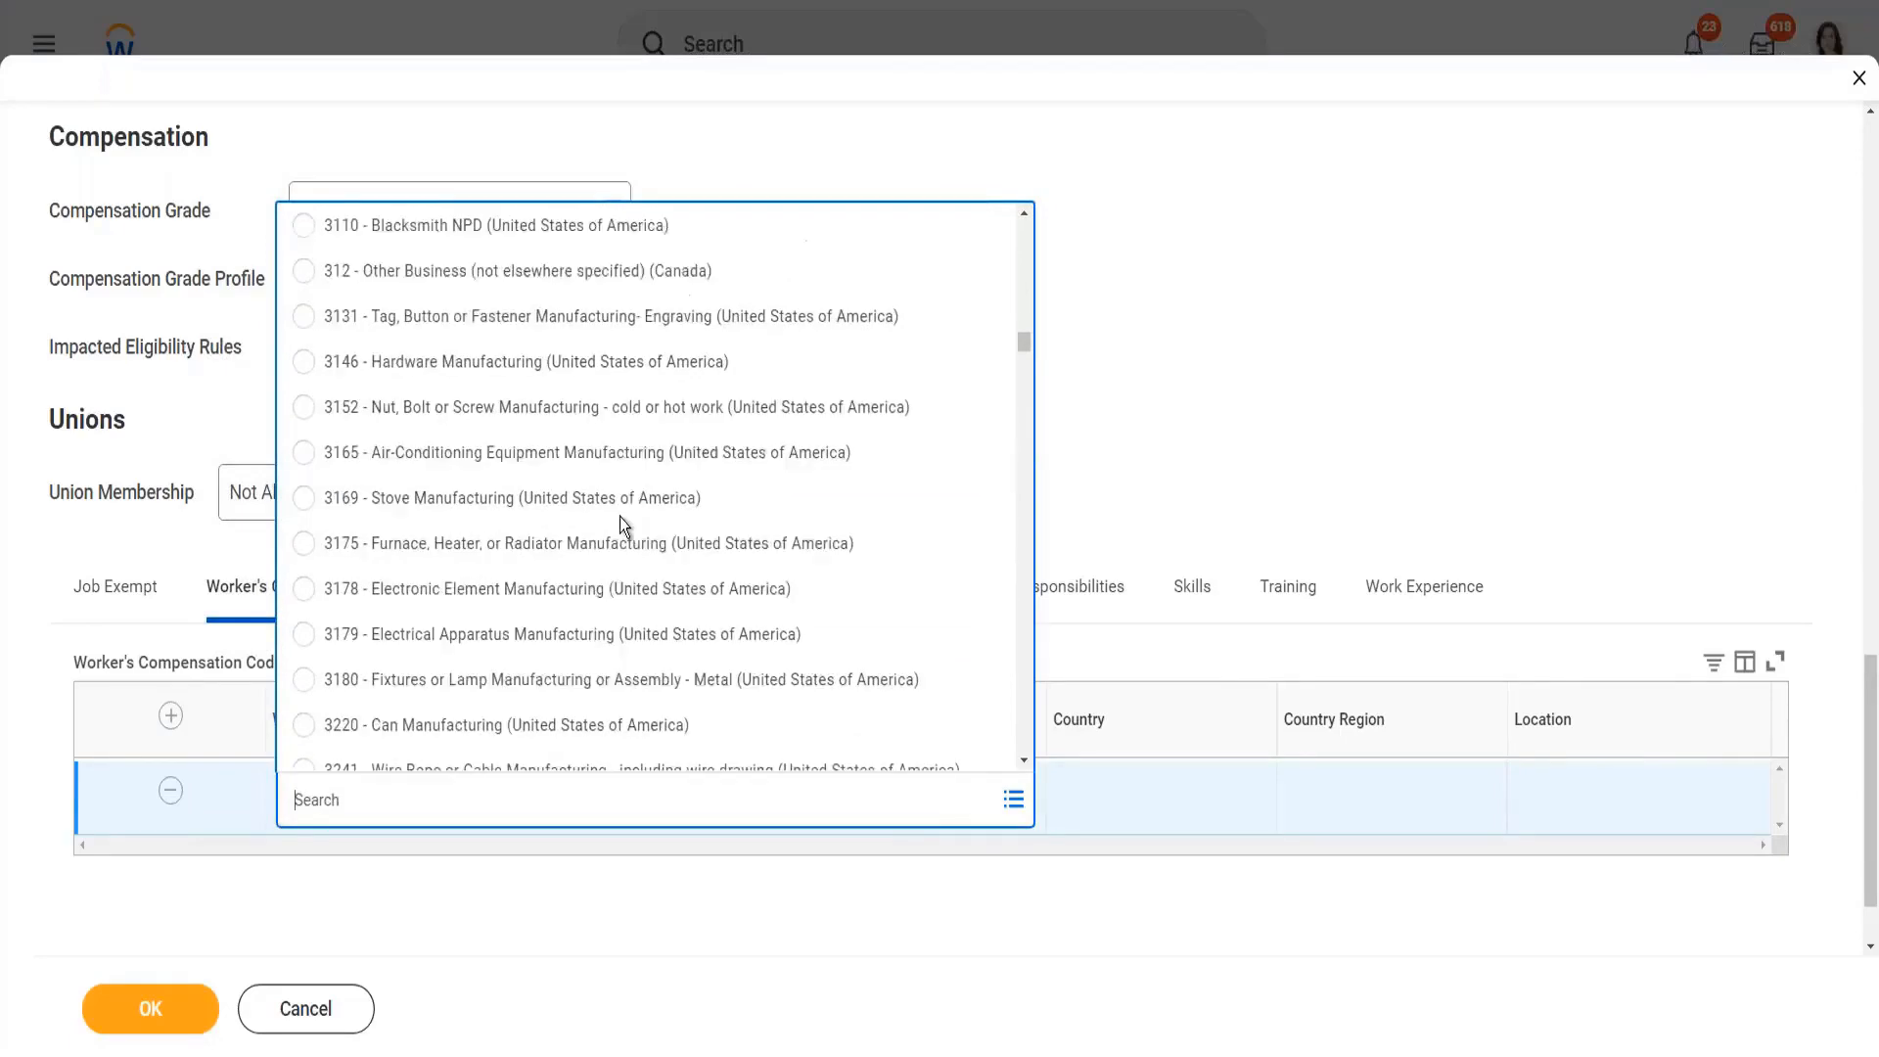
scroll(619, 519, "down", 10)
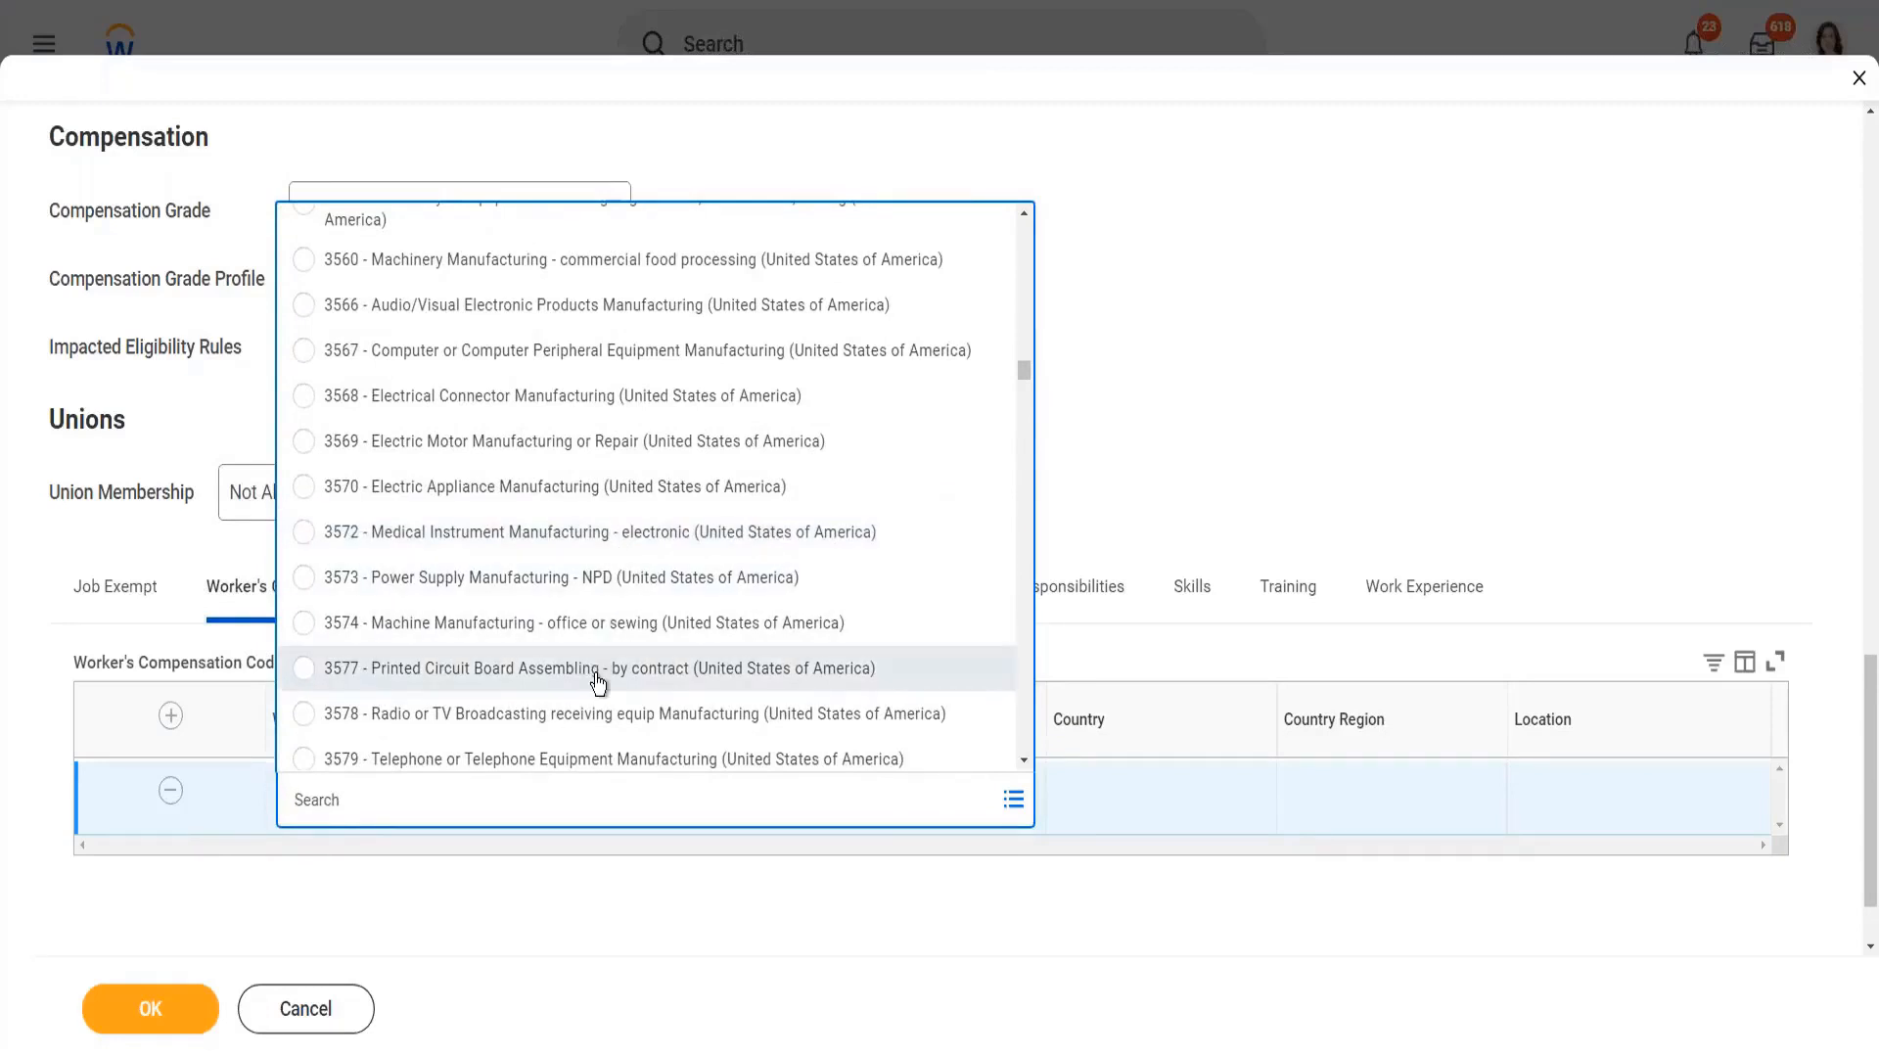
left_click(1236, 440)
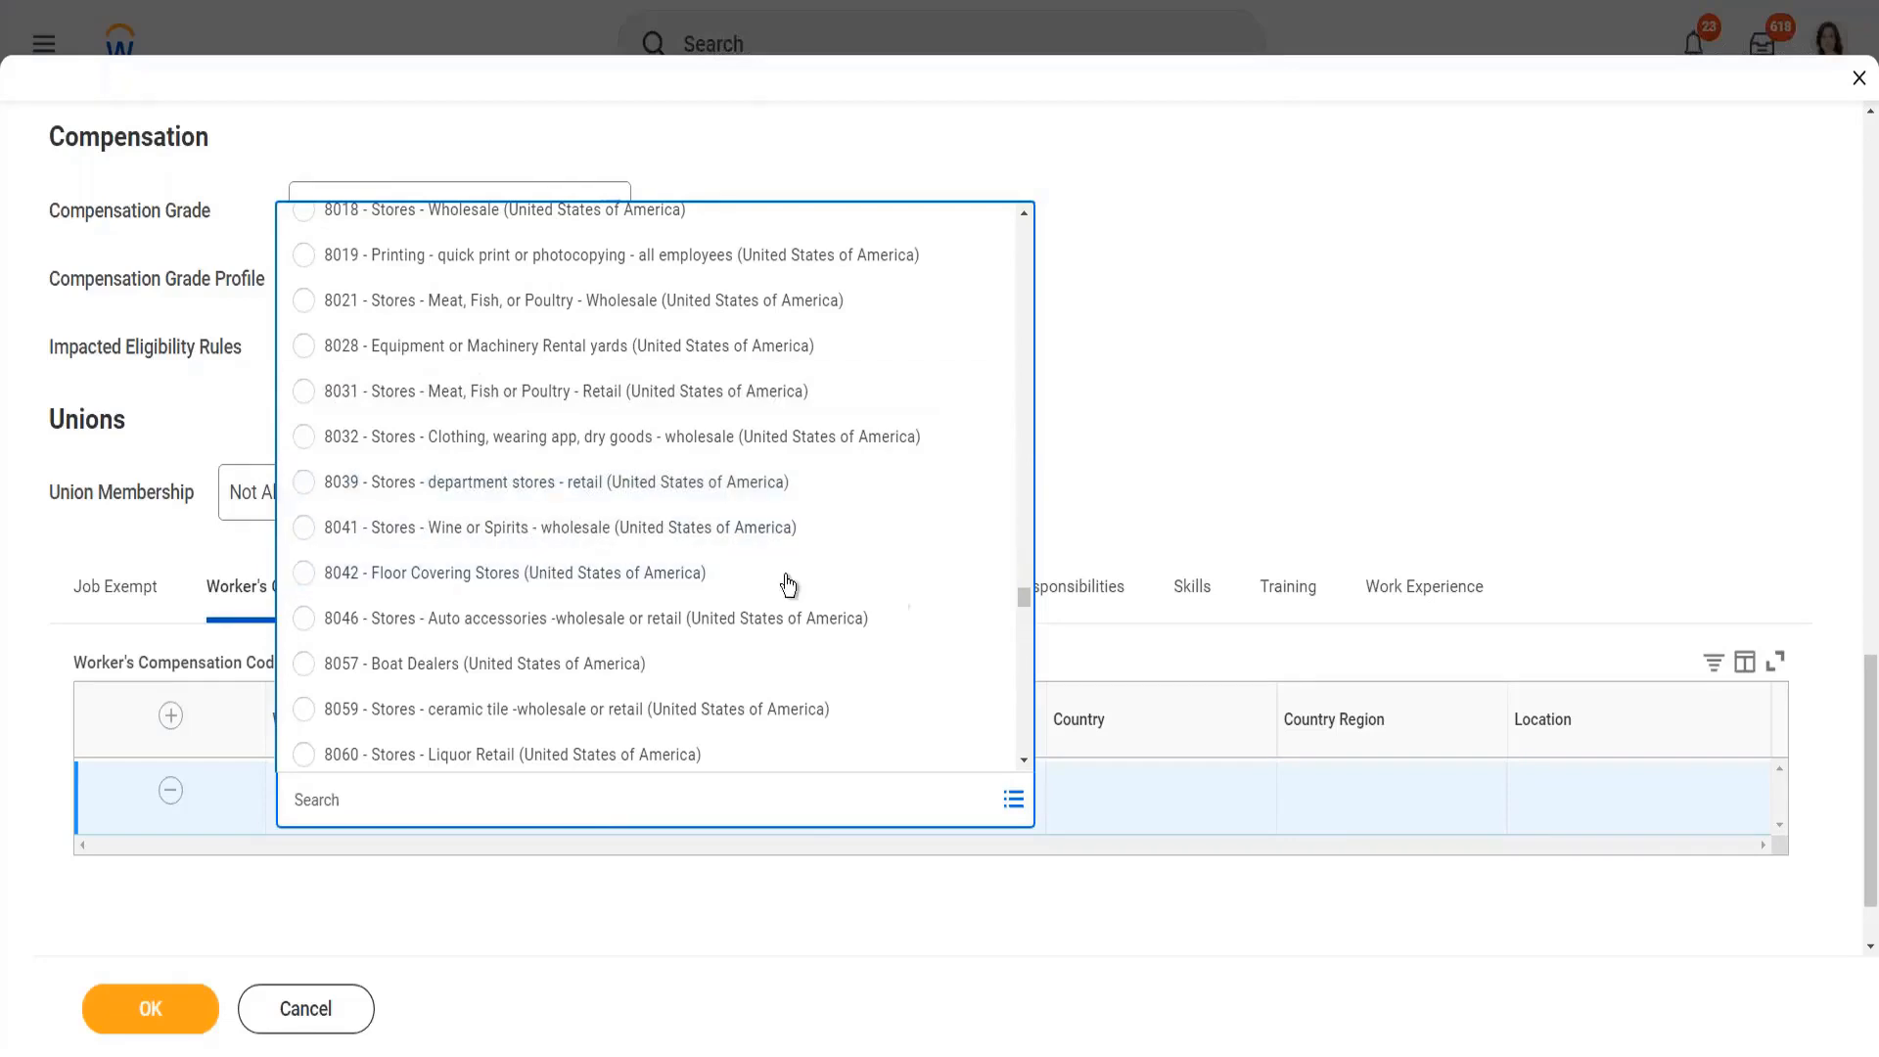
Remove the empty row from the Worker's Compensation Codes table.
left_click(177, 798)
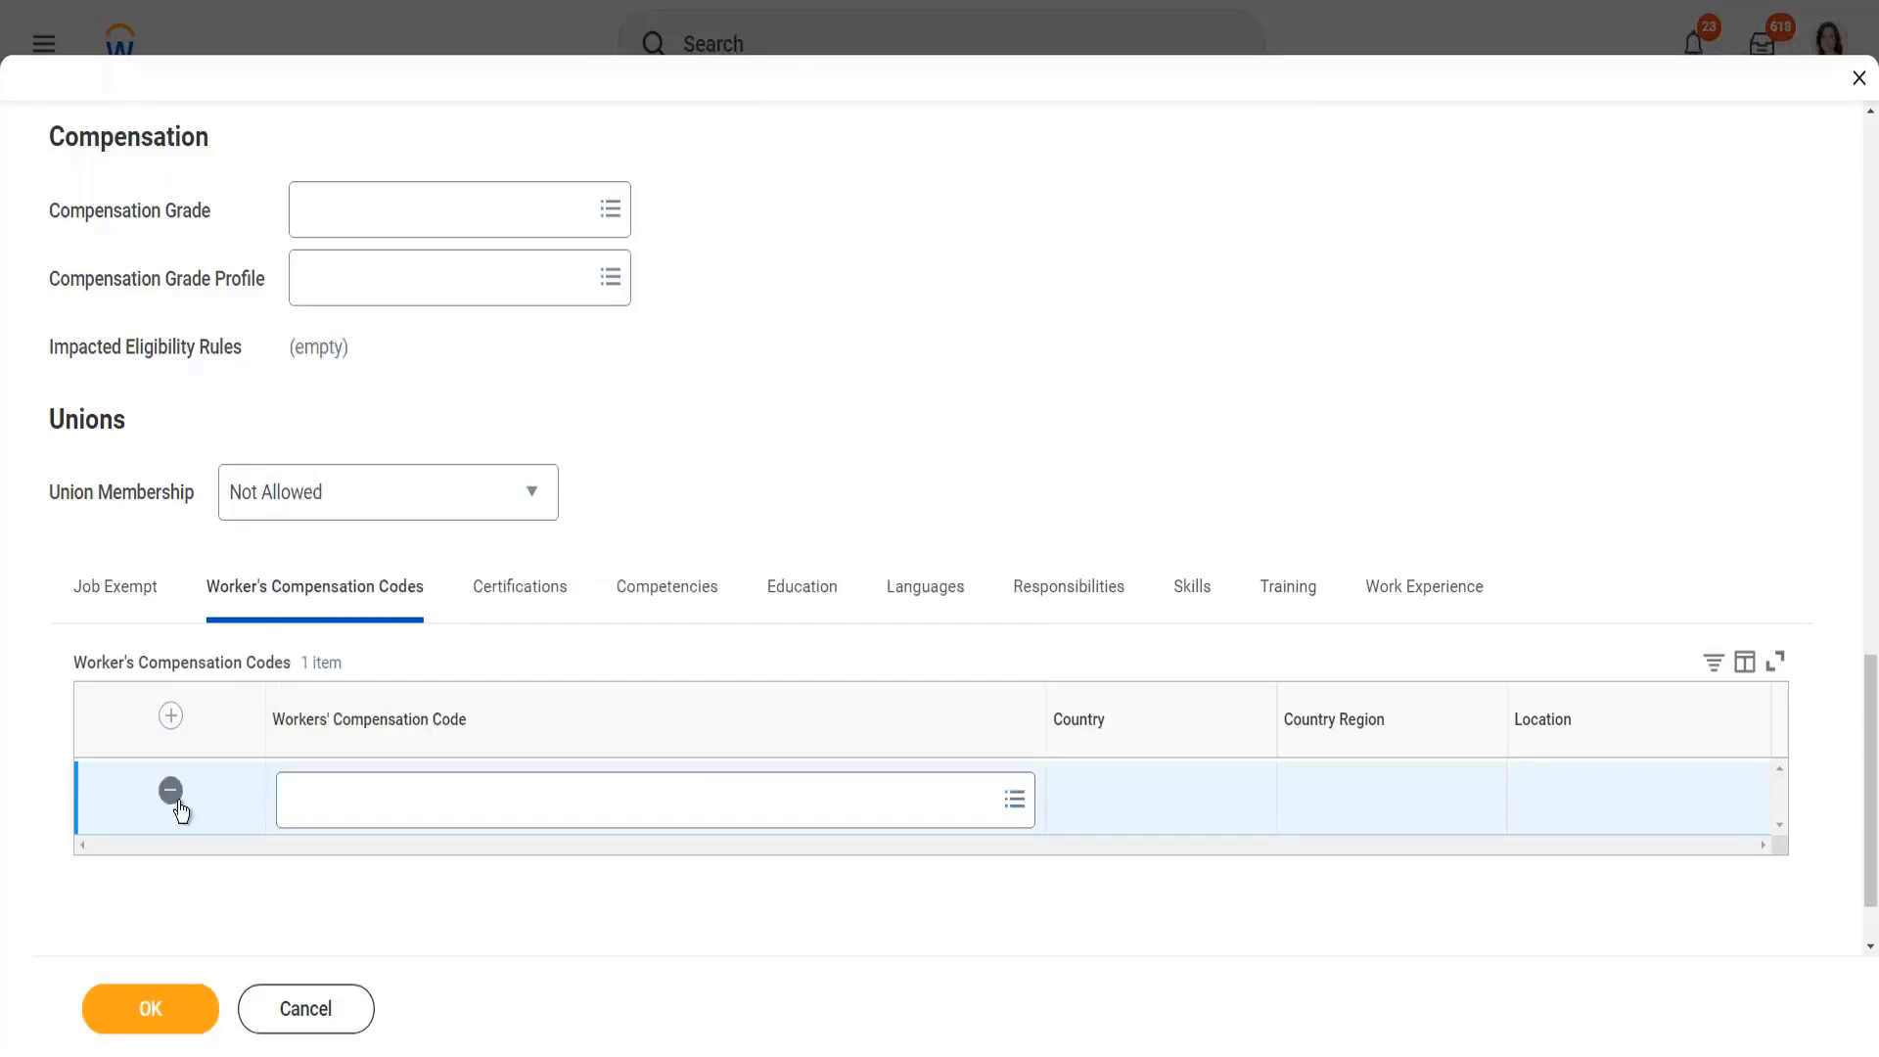
left_click(177, 799)
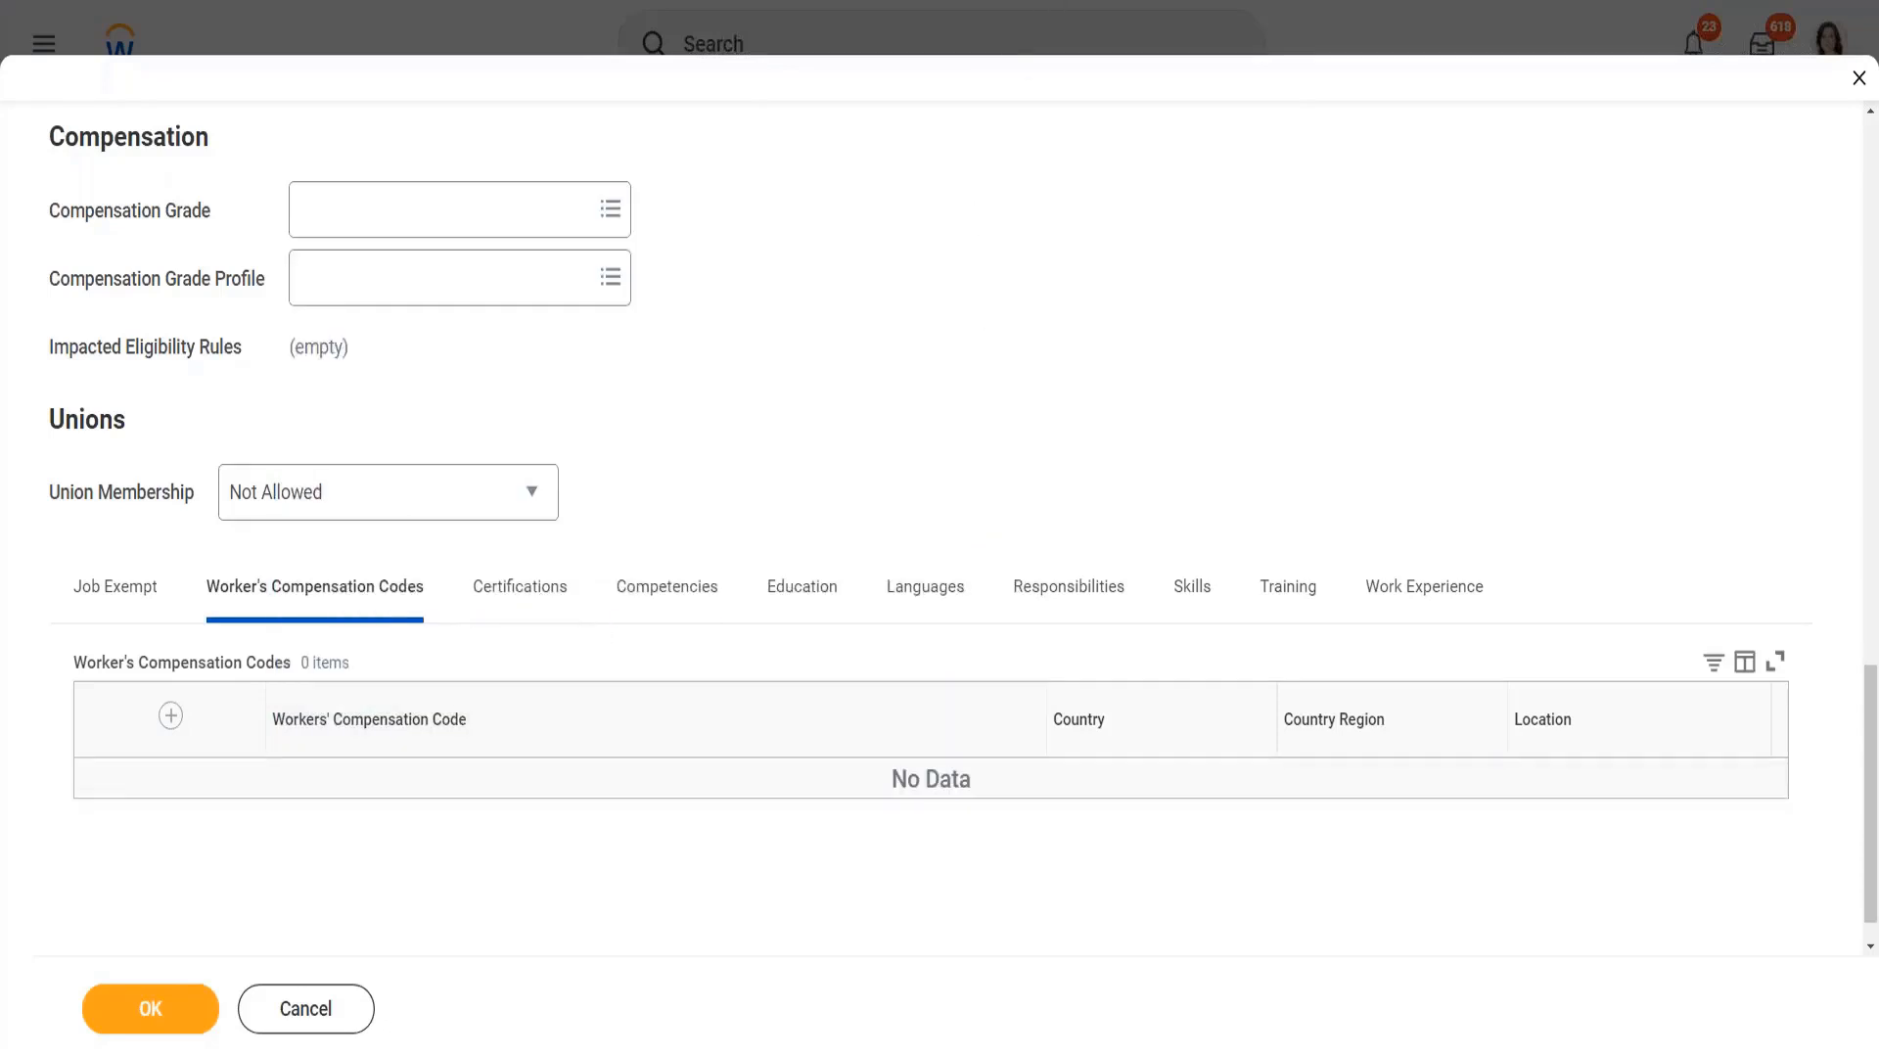
mouse_move(592, 539)
left_mouse_down()
mouse_move(445, 544)
mouse_move(658, 631)
mouse_move(1272, 640)
mouse_move(1553, 568)
mouse_move(1140, 503)
mouse_move(529, 527)
left_mouse_up()
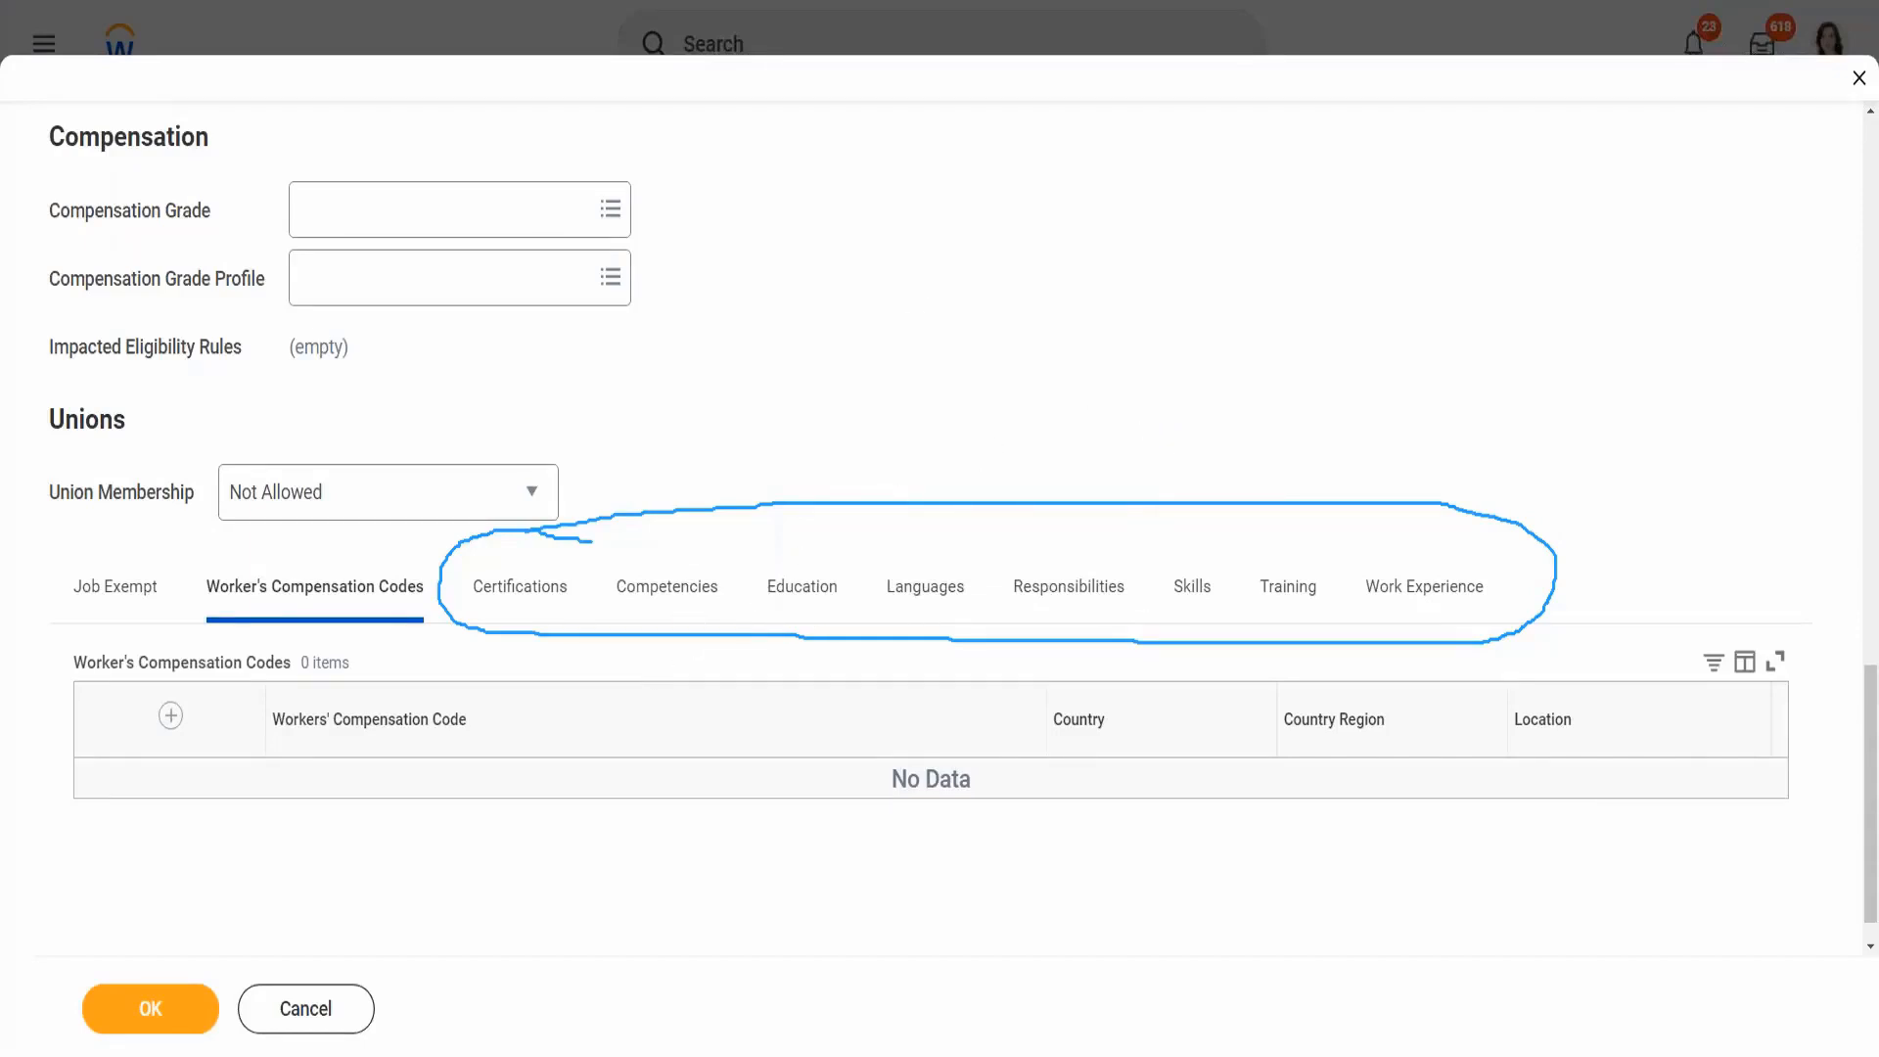
Add a row to the Certifications table with United States of America as the country.
left_click(521, 599)
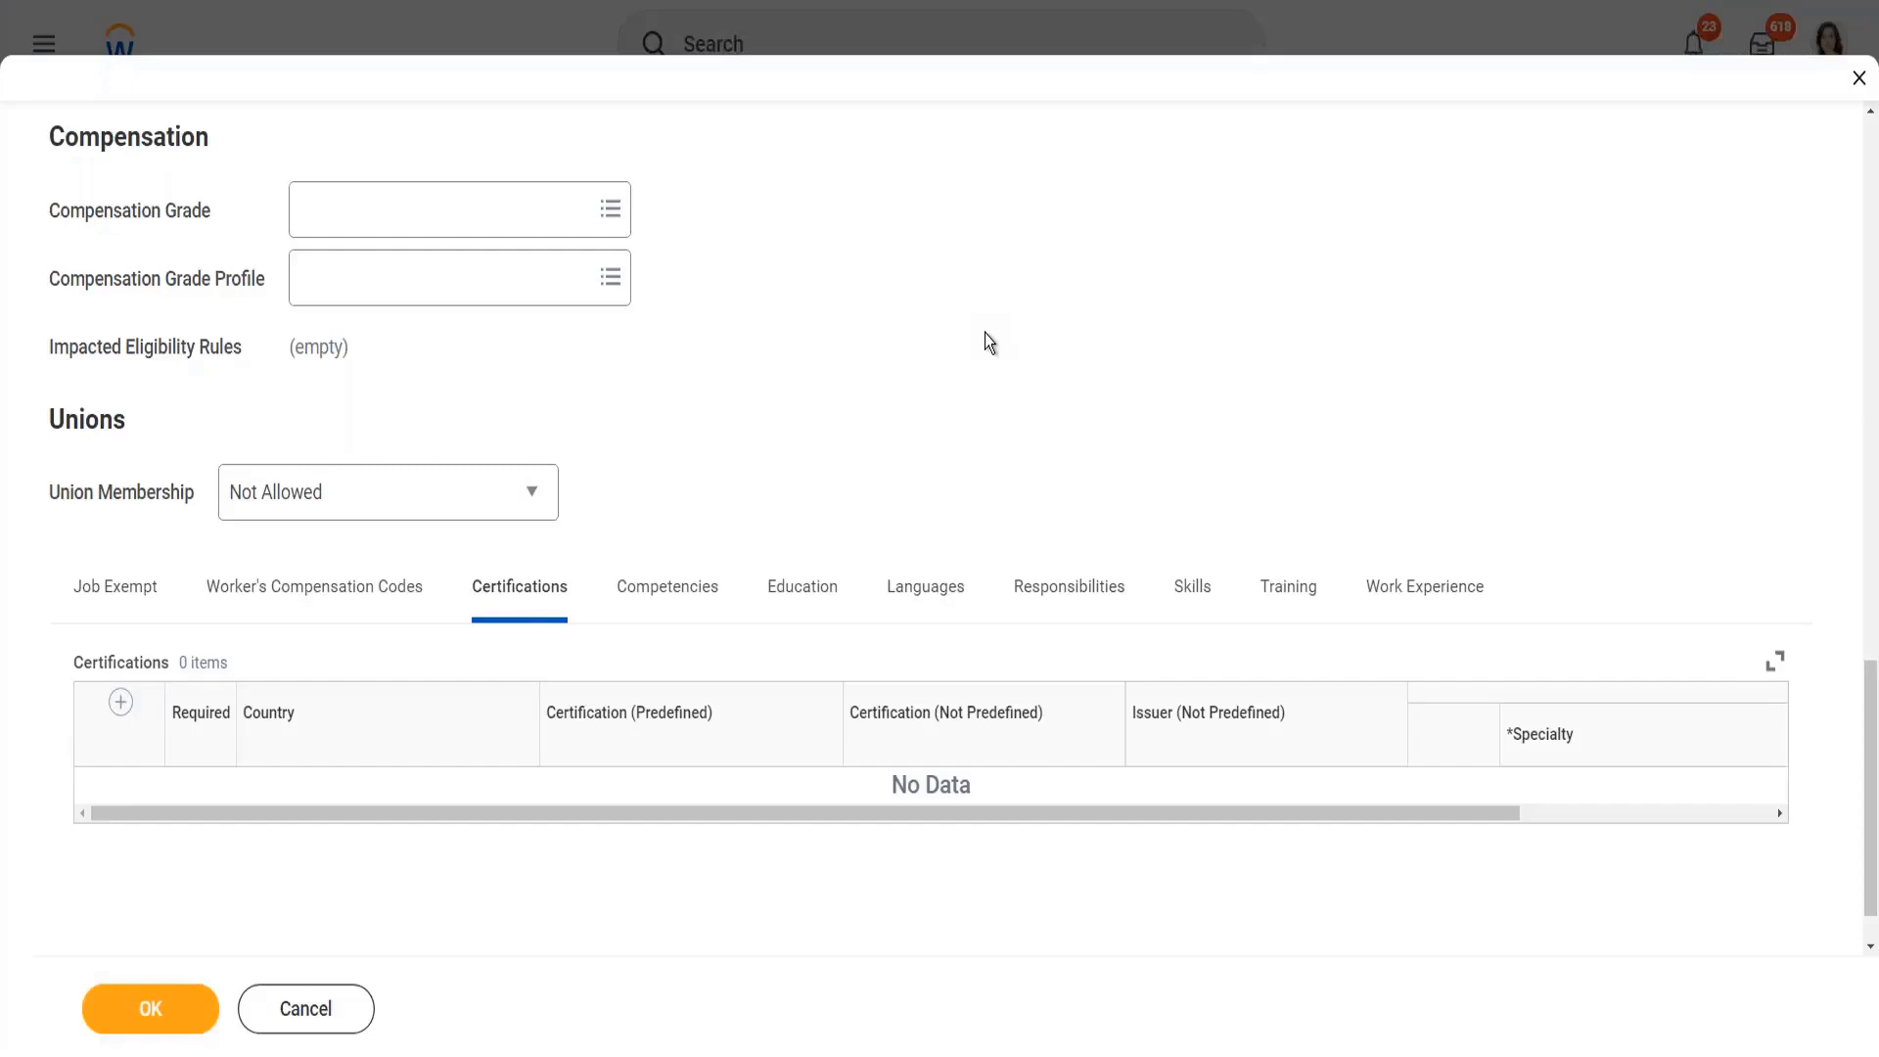
left_click(120, 701)
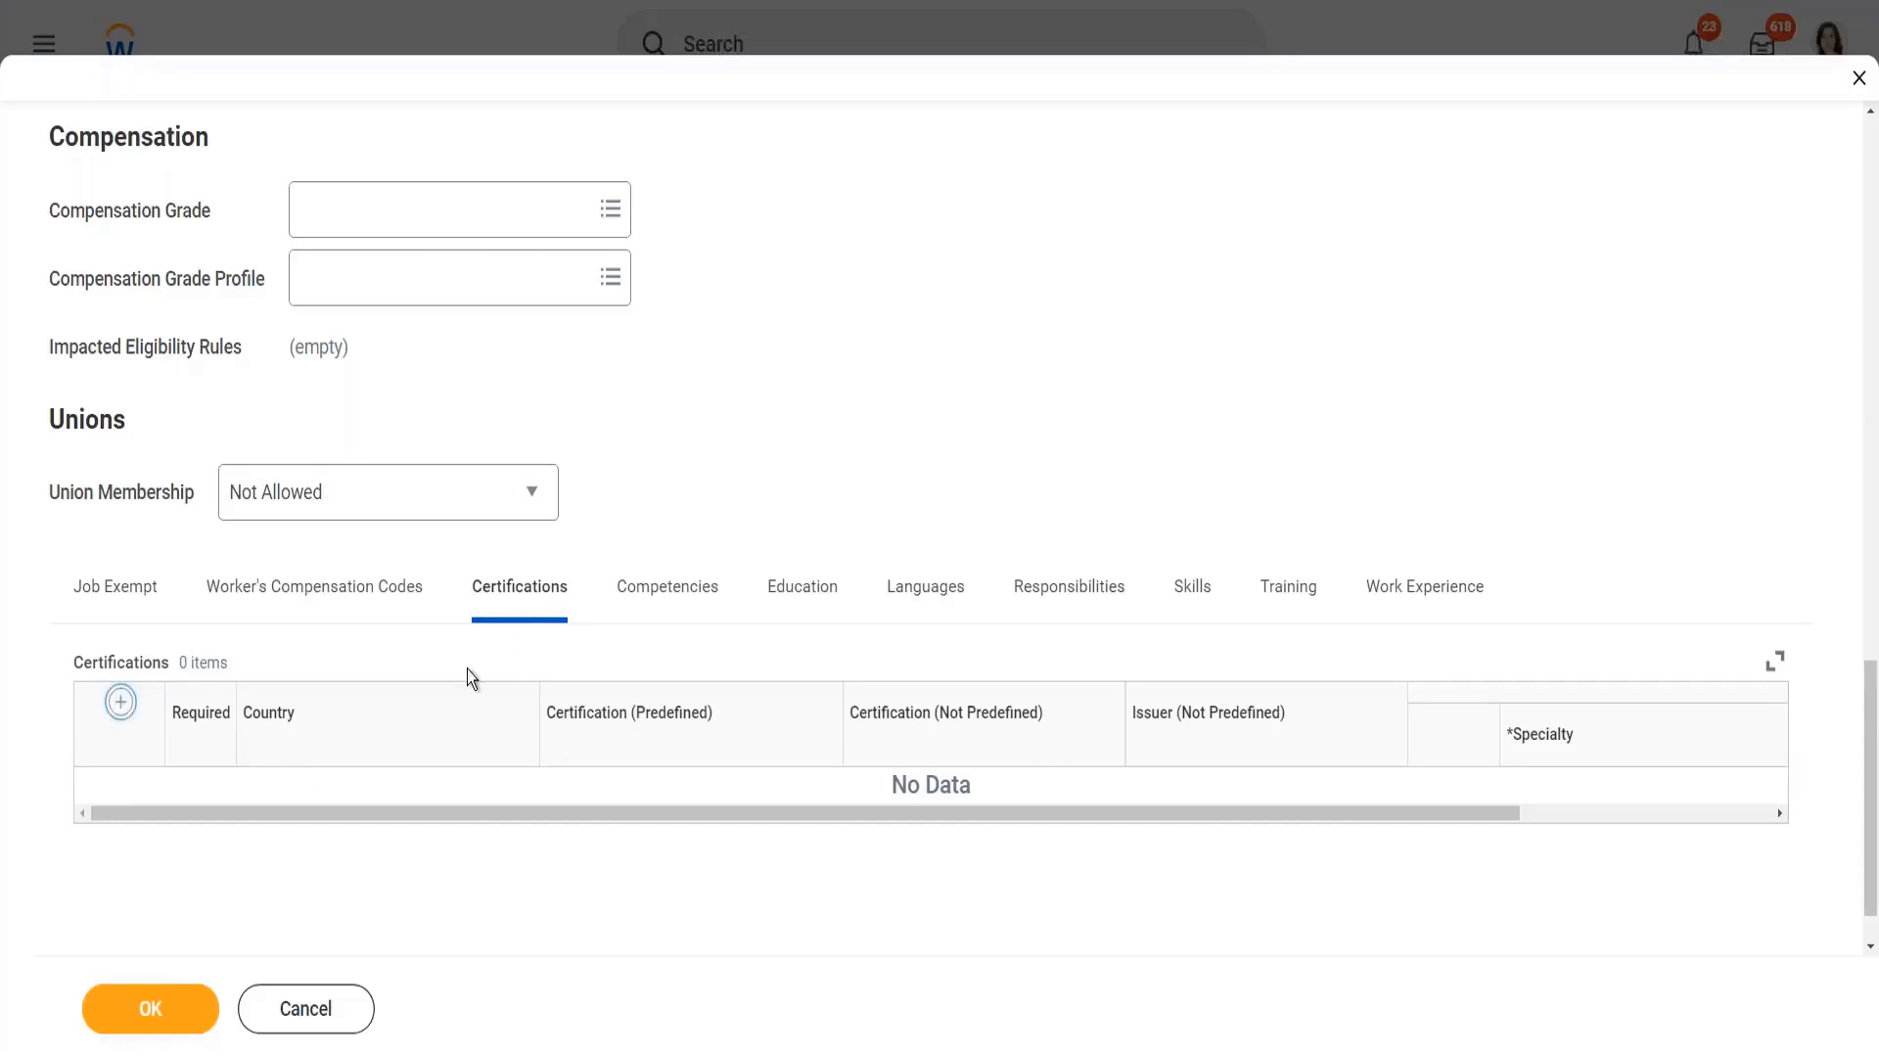
left_click(385, 814)
type("united")
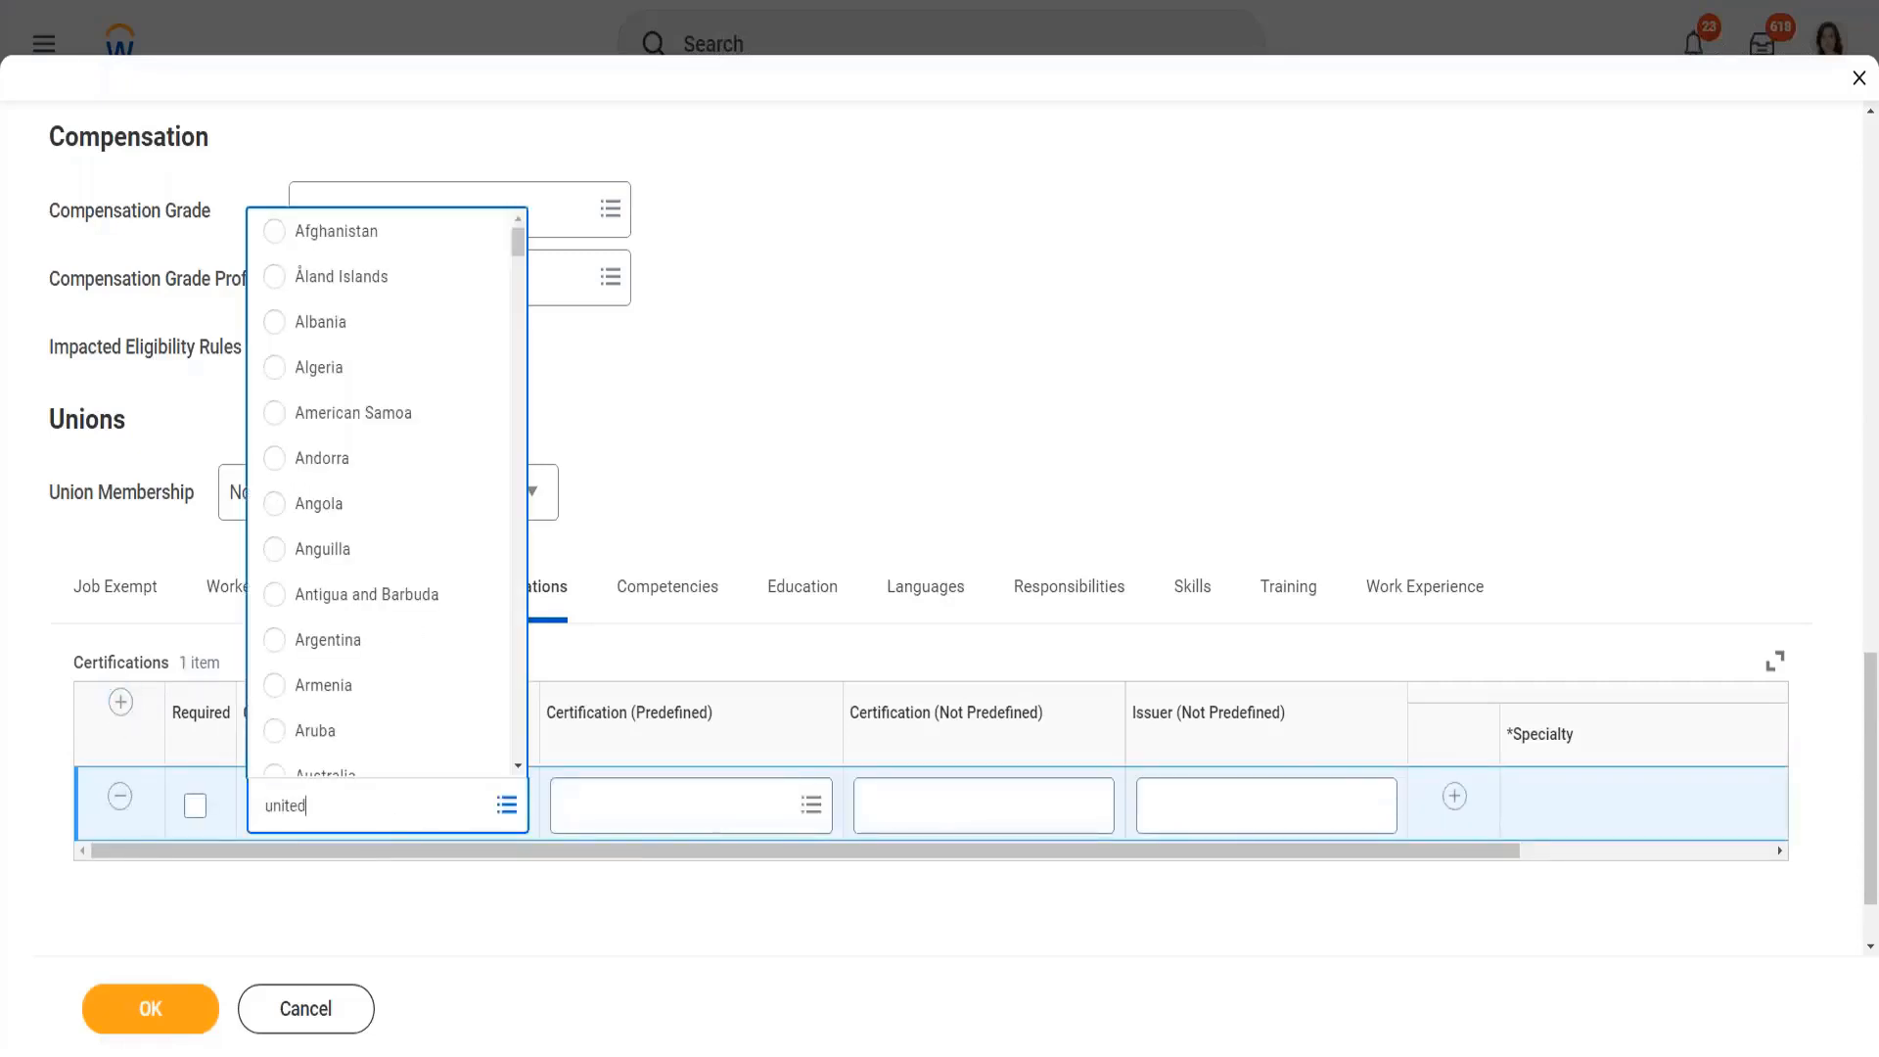
type(" states ofamerica")
key("Return")
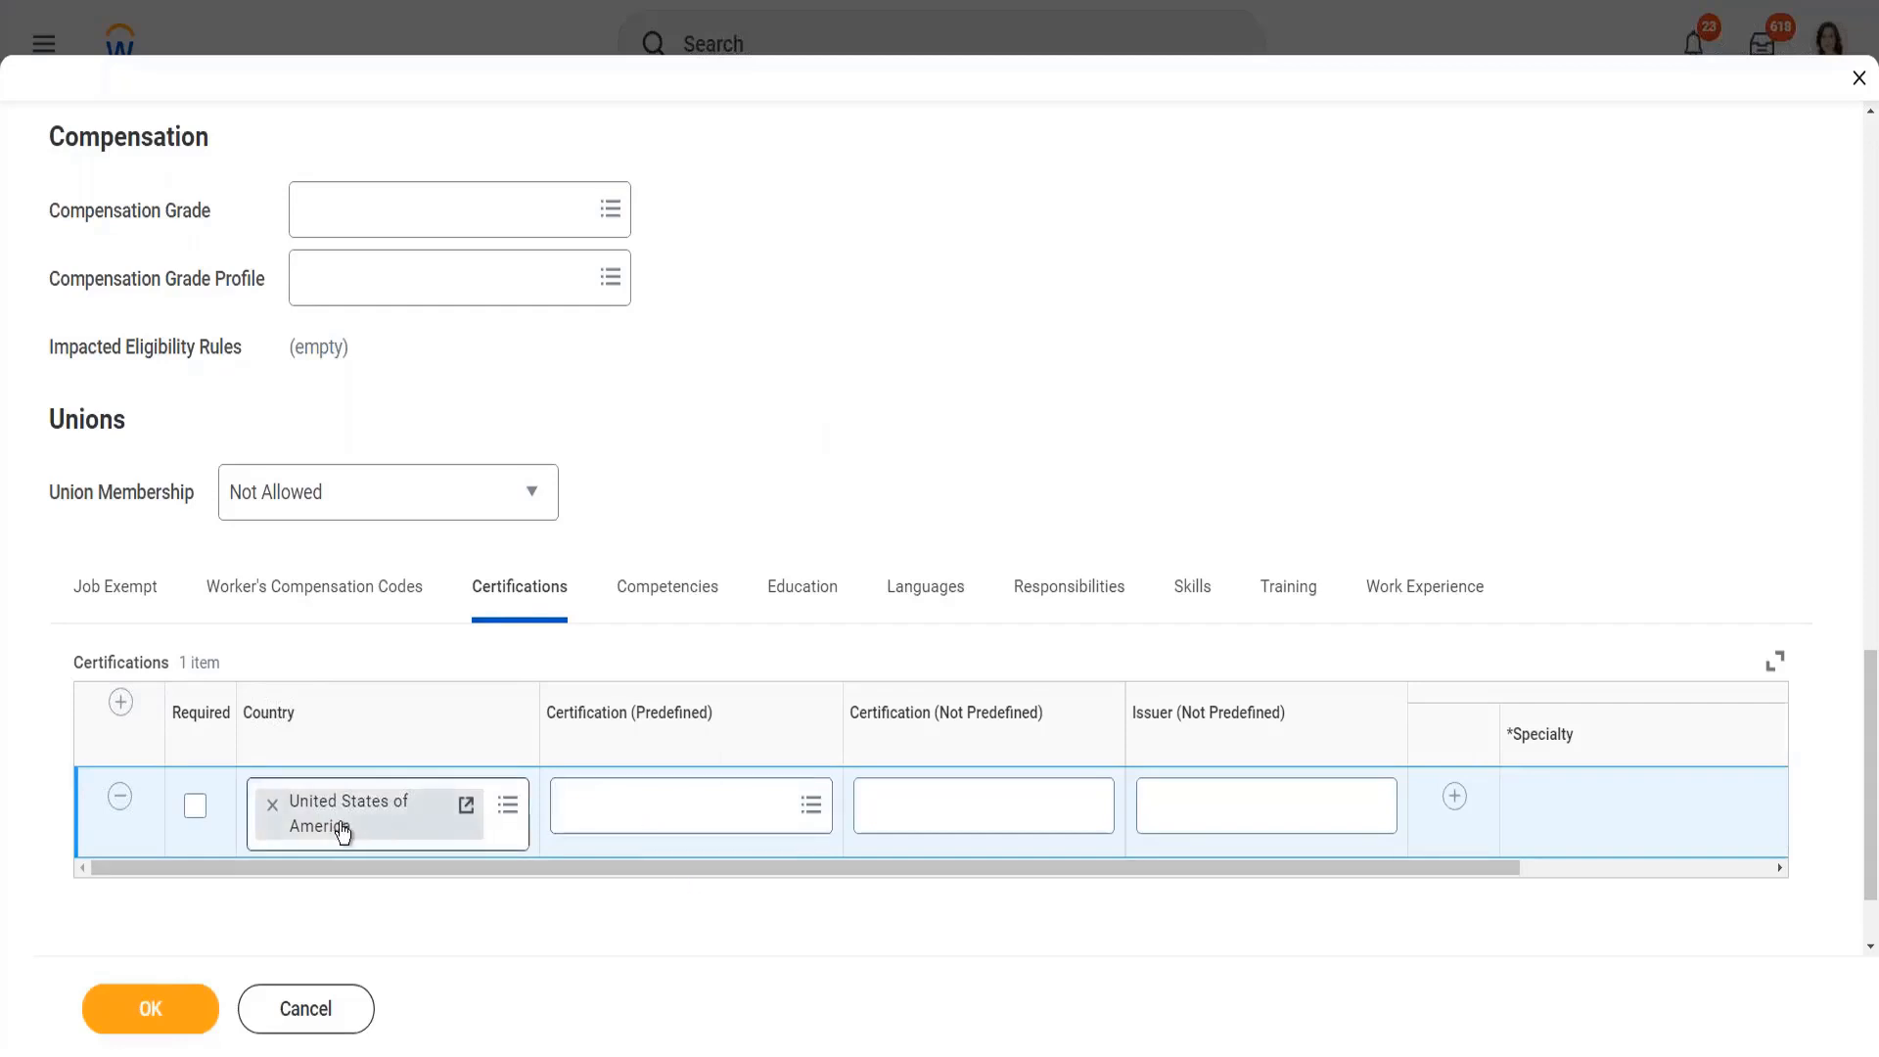
Set the row's predefined certification to Project Management Professional (PMP), found under the issuer Project Management Institute.
left_click(662, 804)
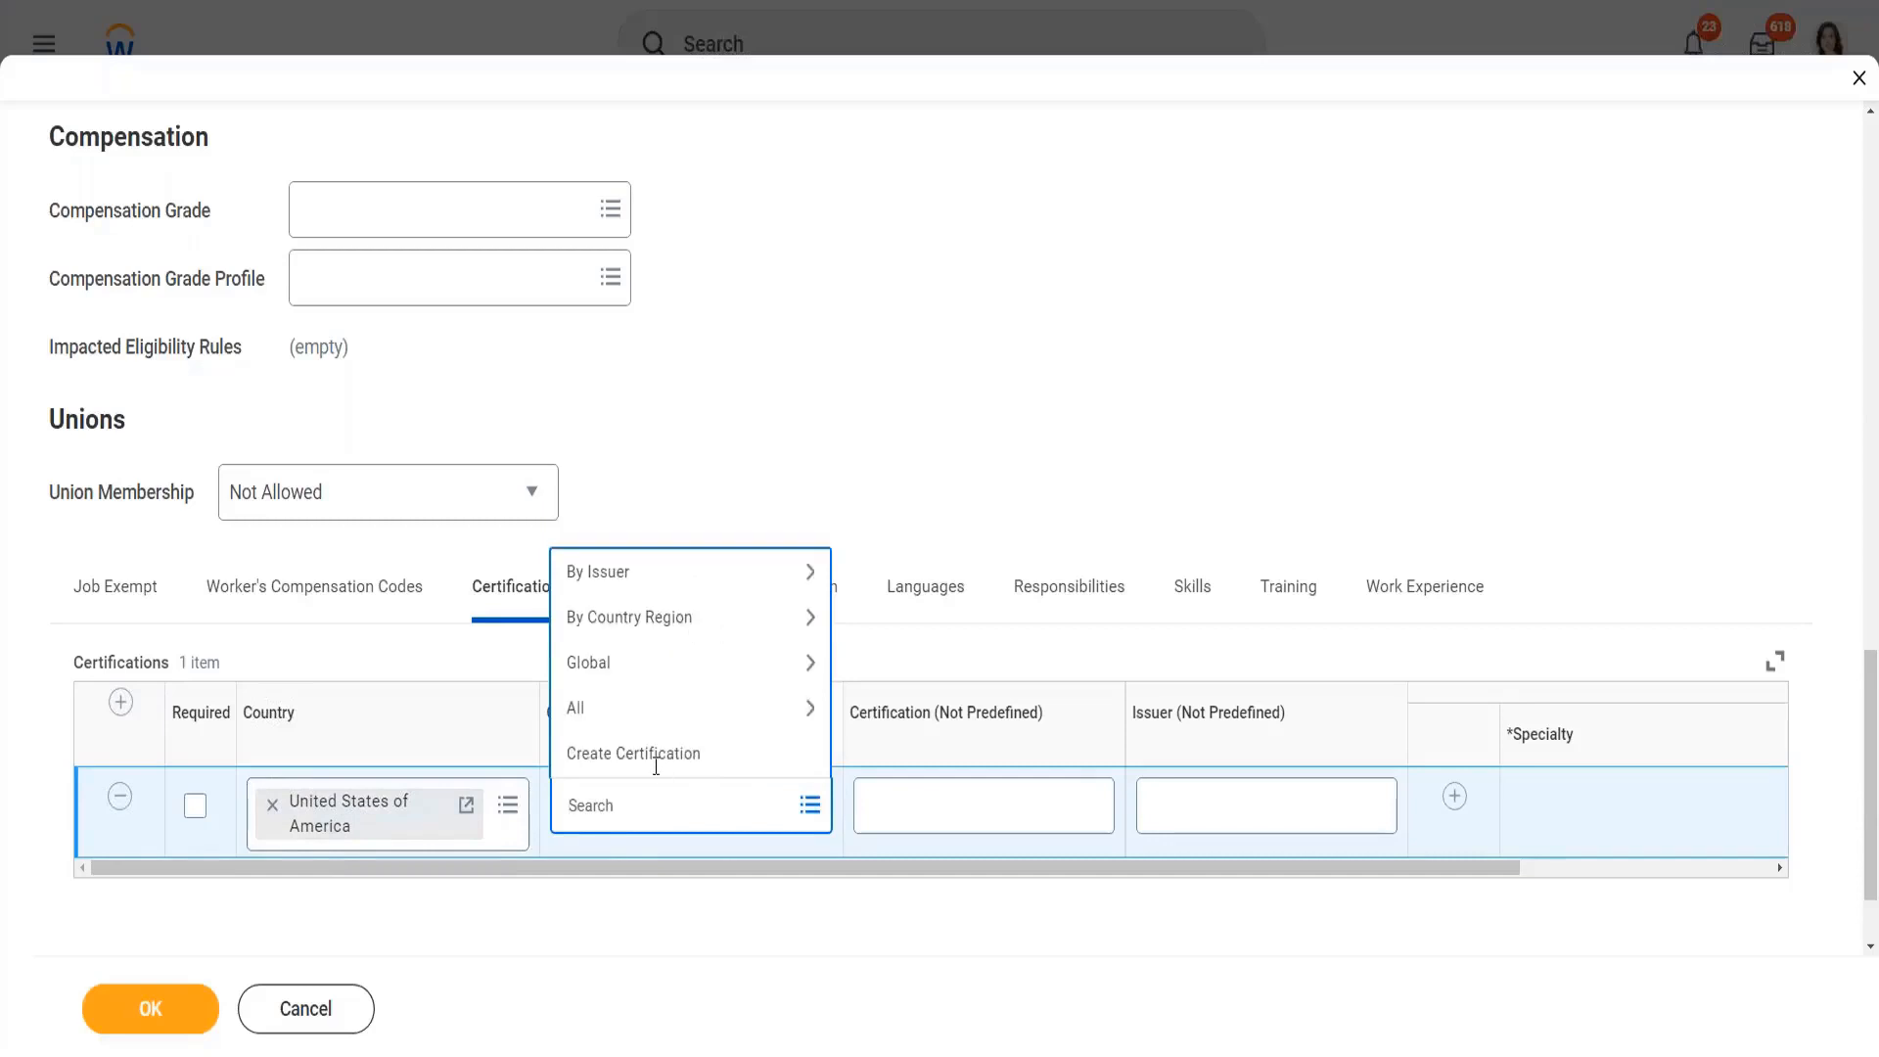
left_click(664, 587)
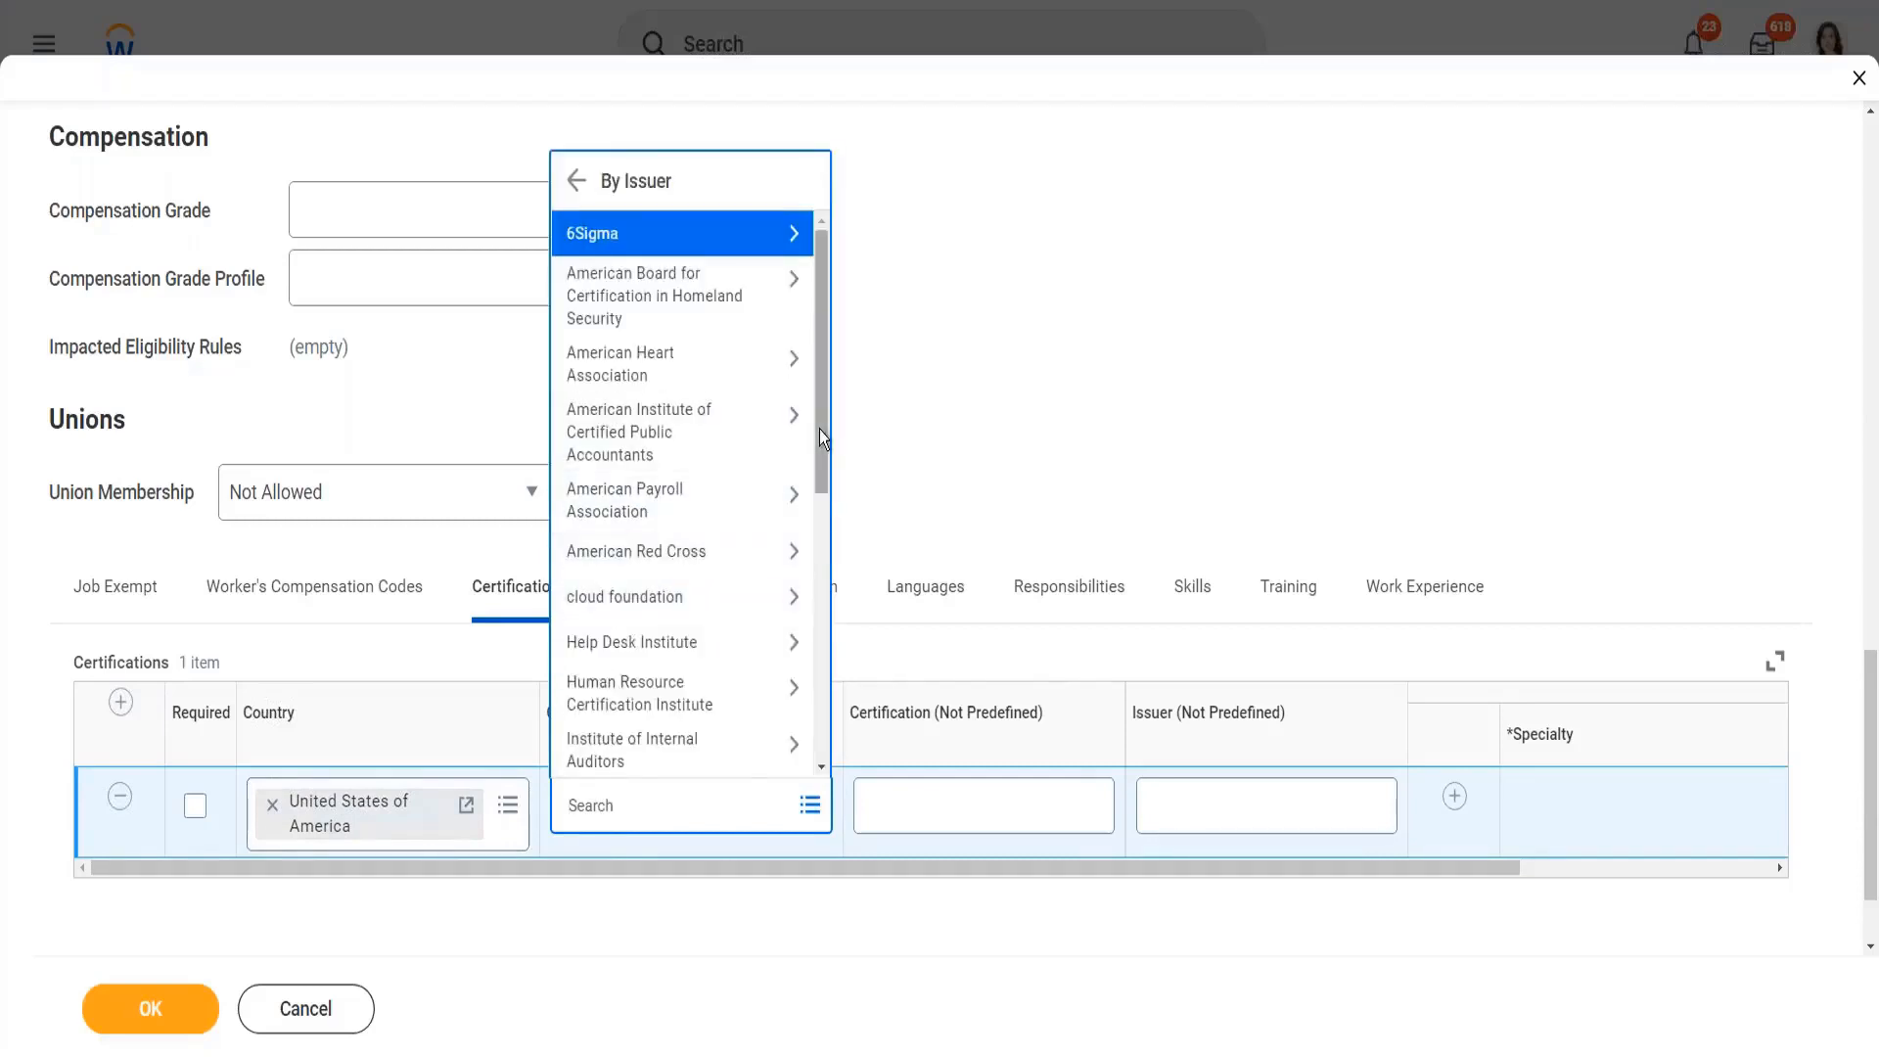
scroll(827, 509, "down", 2)
scroll(830, 607, "down", 5)
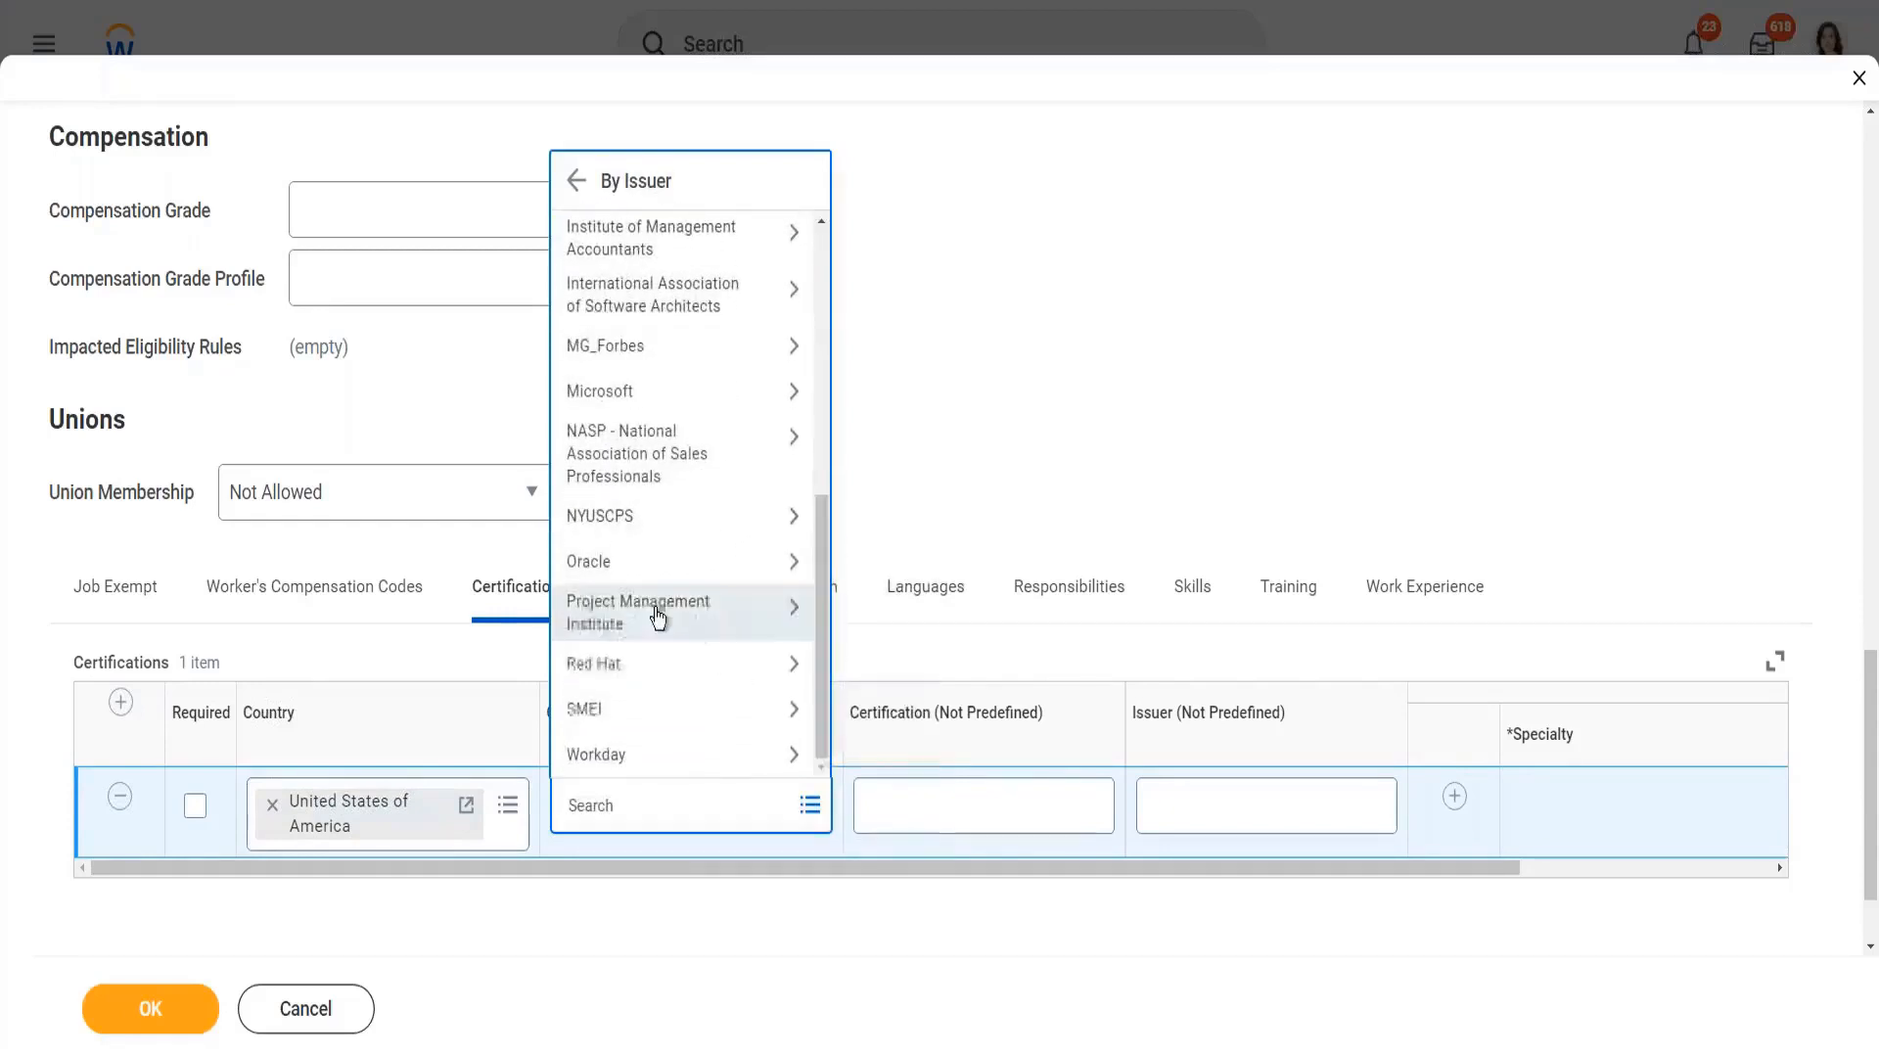
left_click(658, 612)
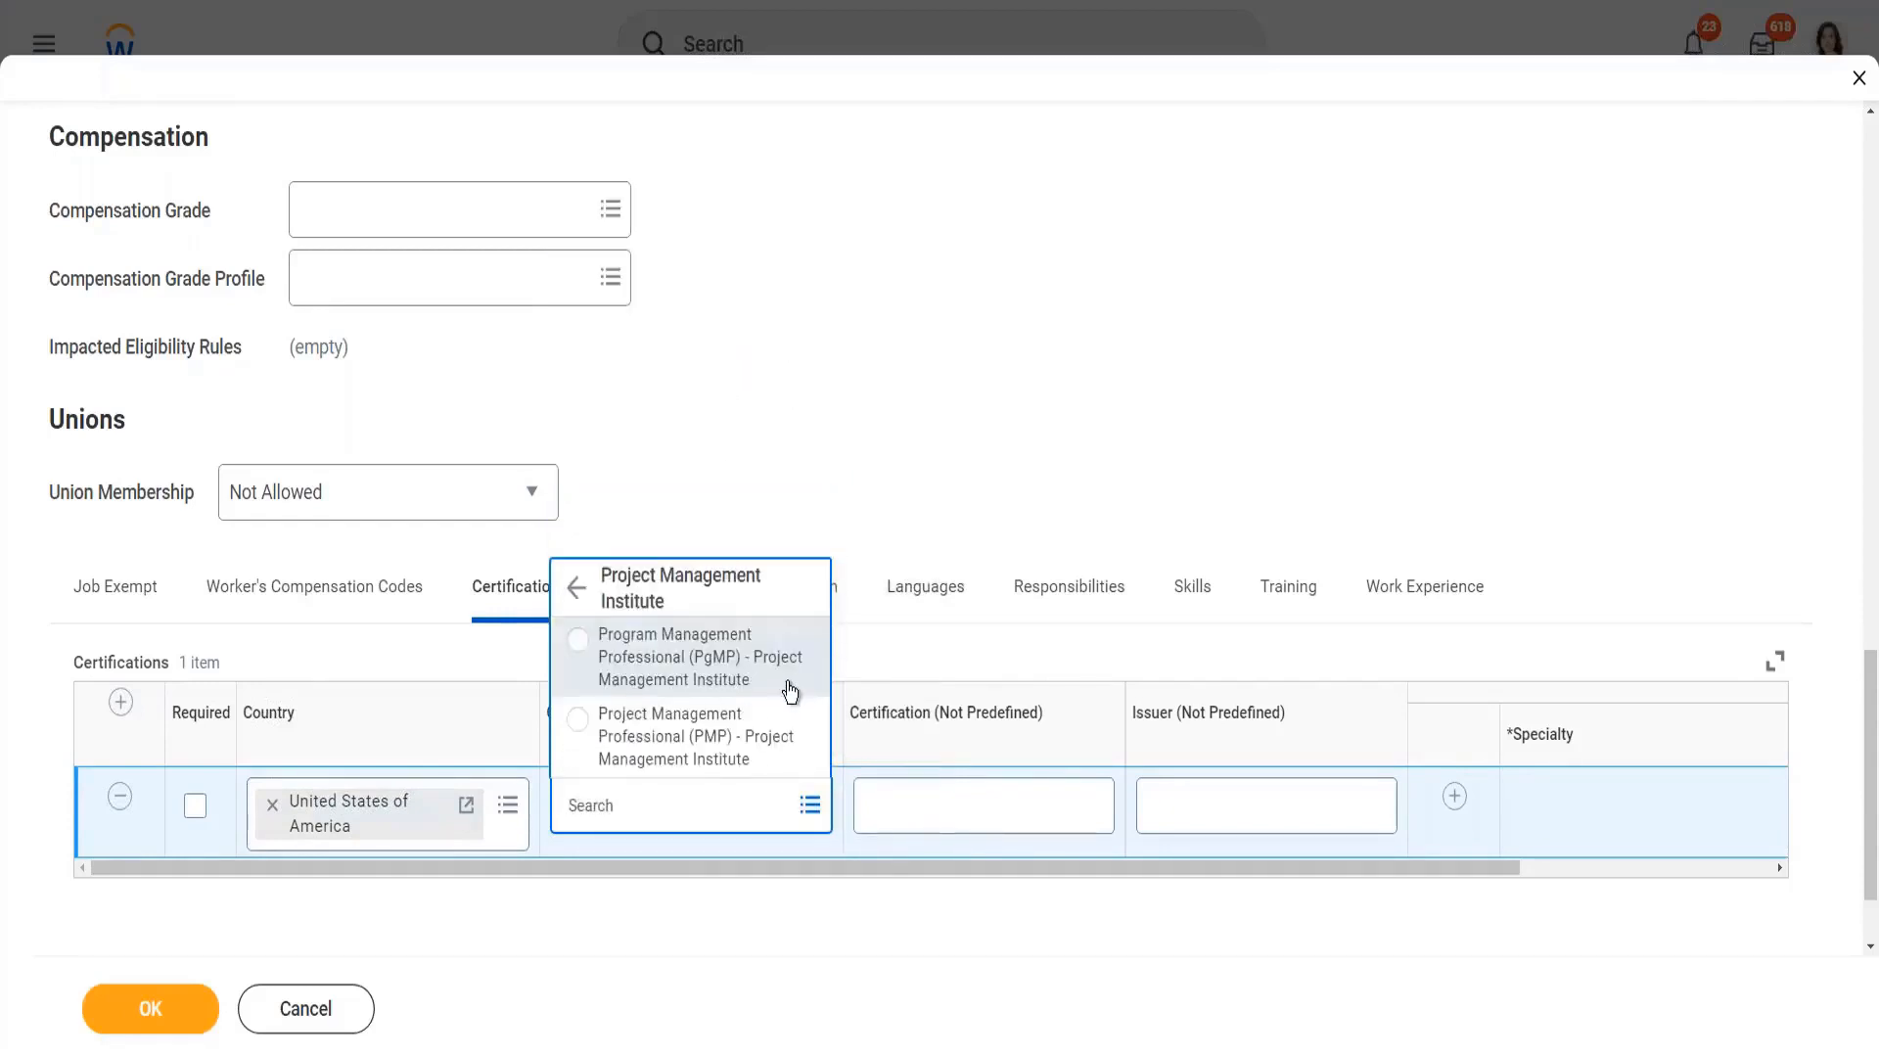
left_click(726, 752)
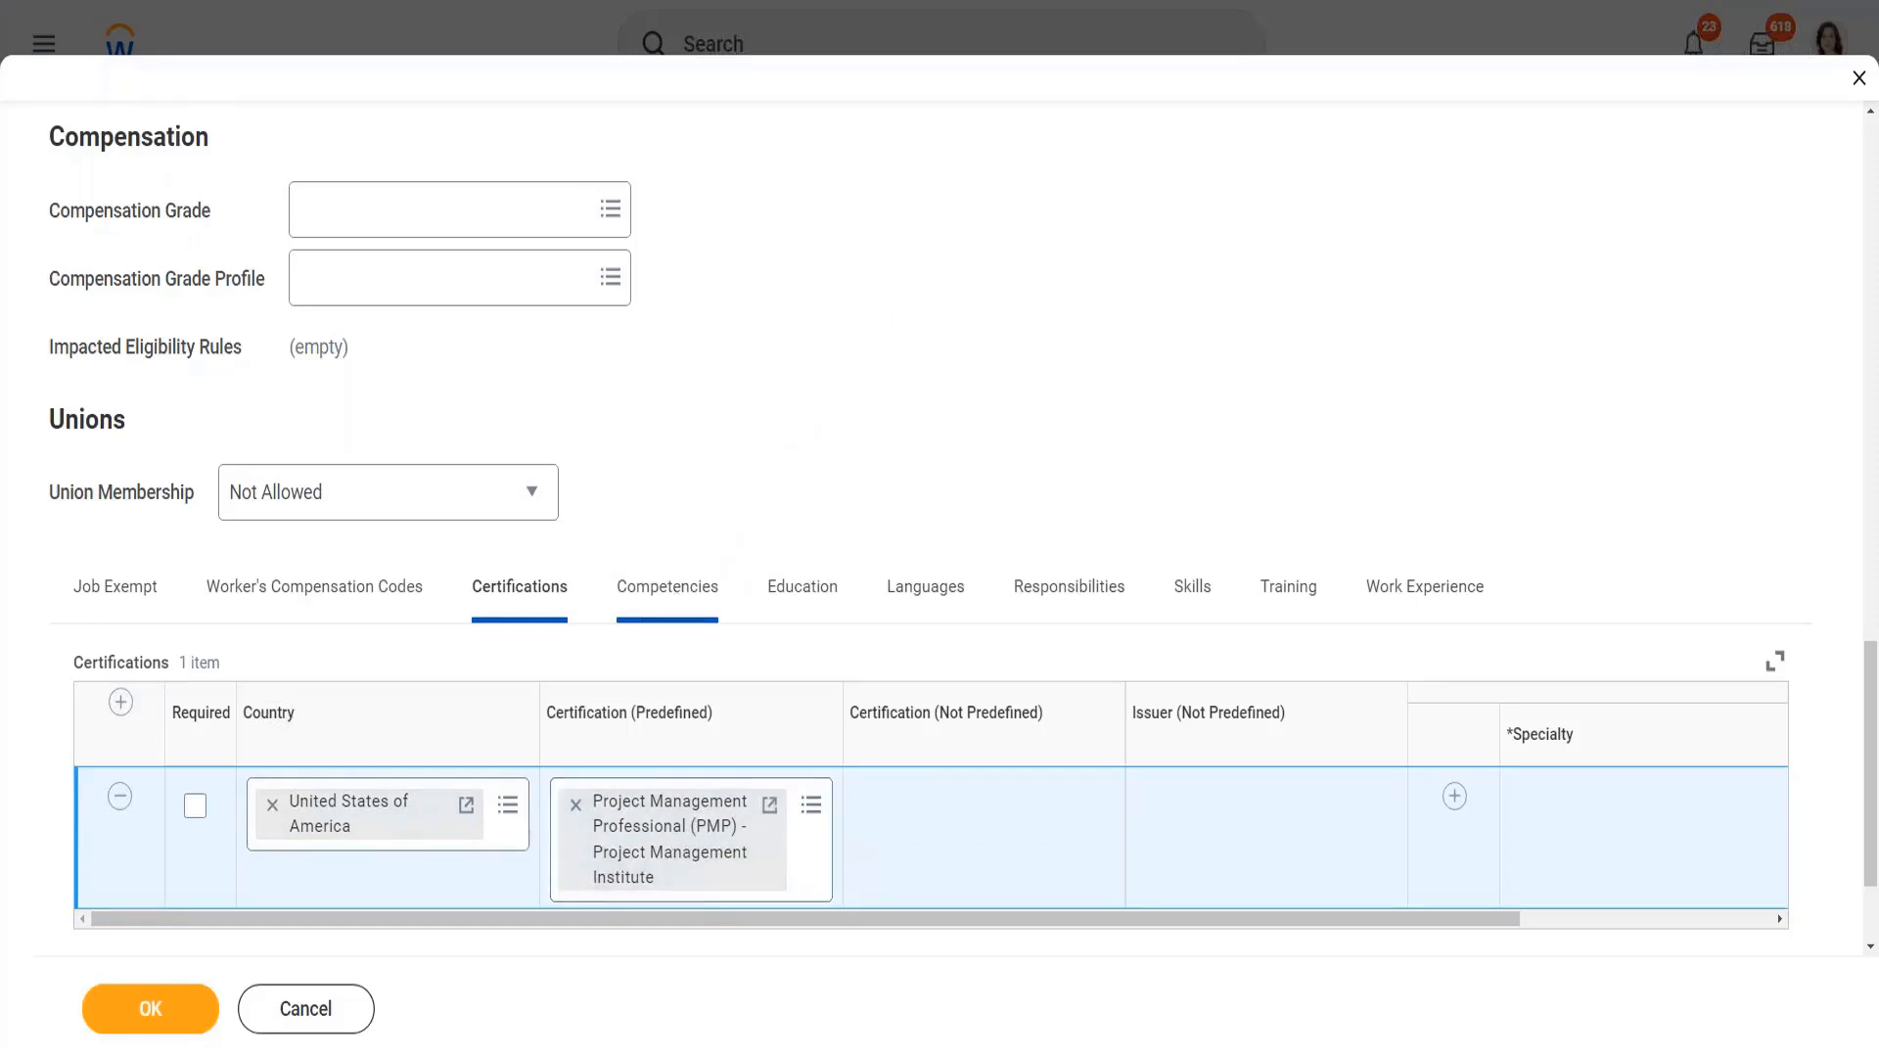
Add the Conflict Management competency to the job profile with a target rating of Proficient.
left_click(673, 594)
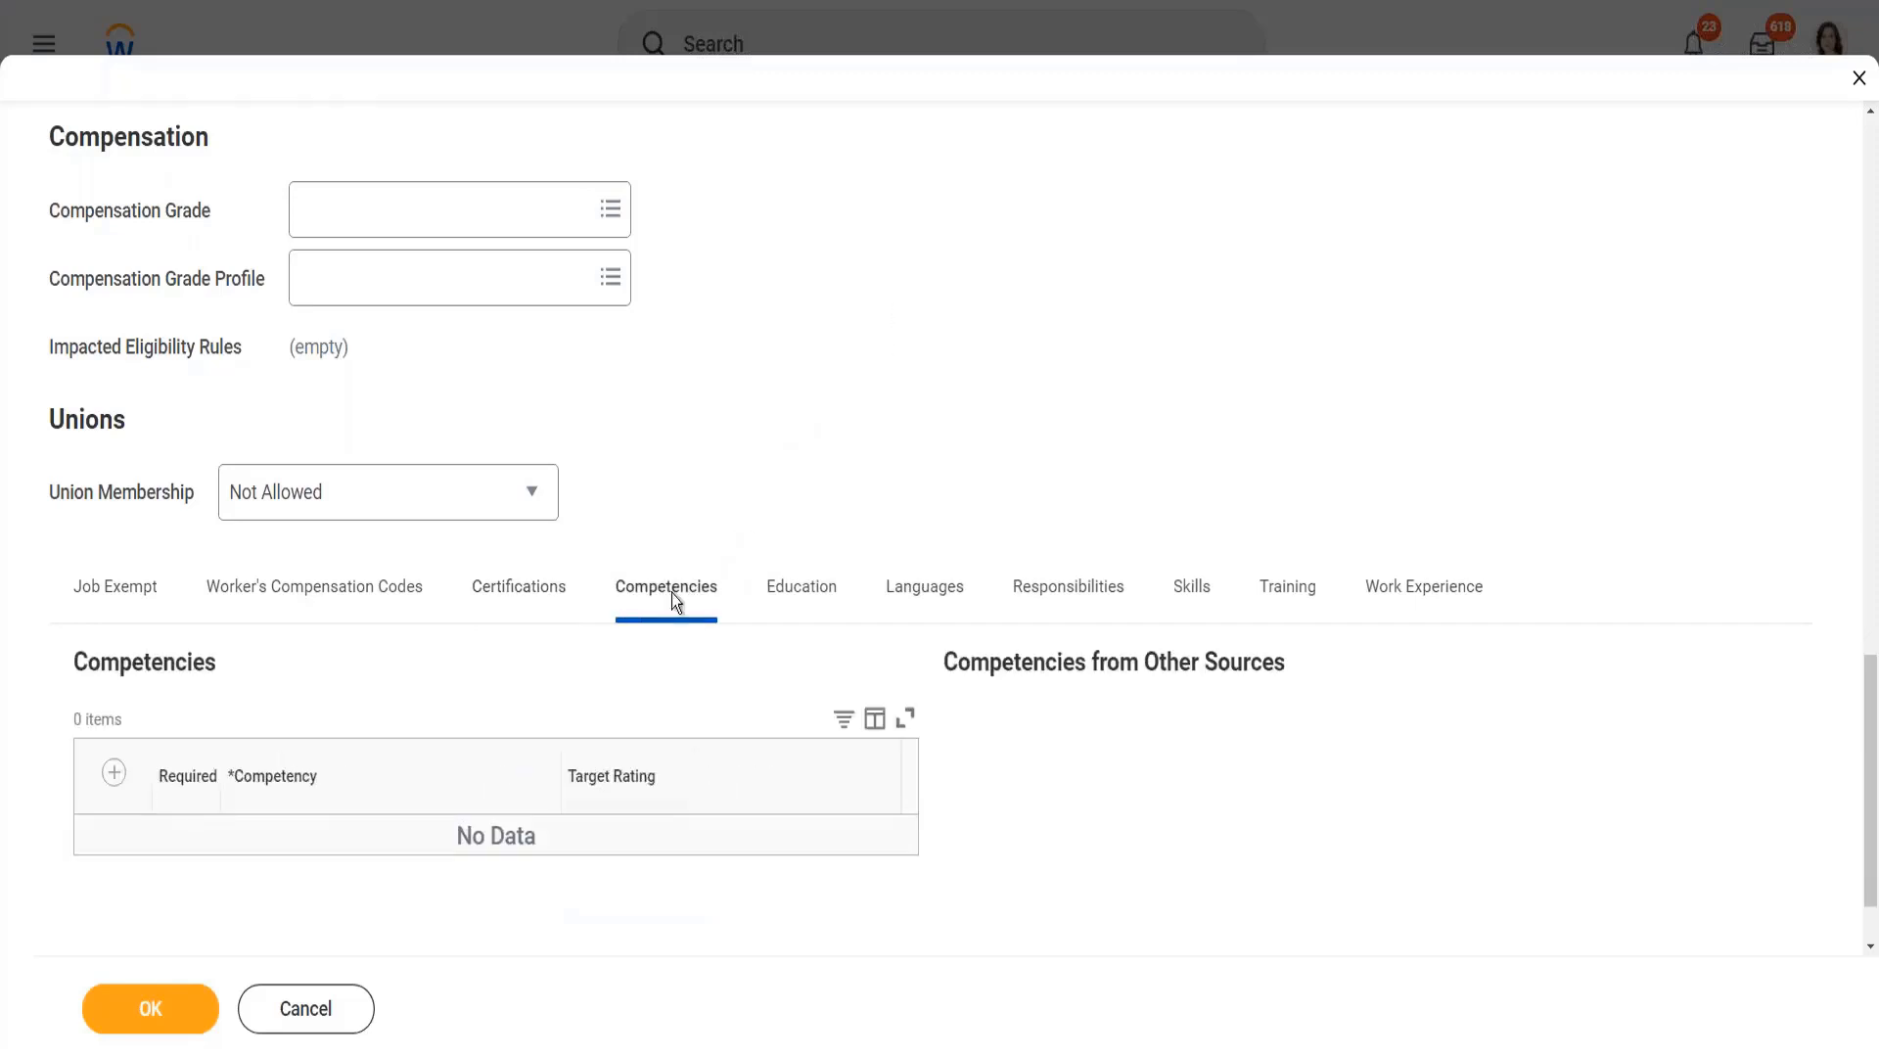
left_click(113, 773)
left_click(411, 863)
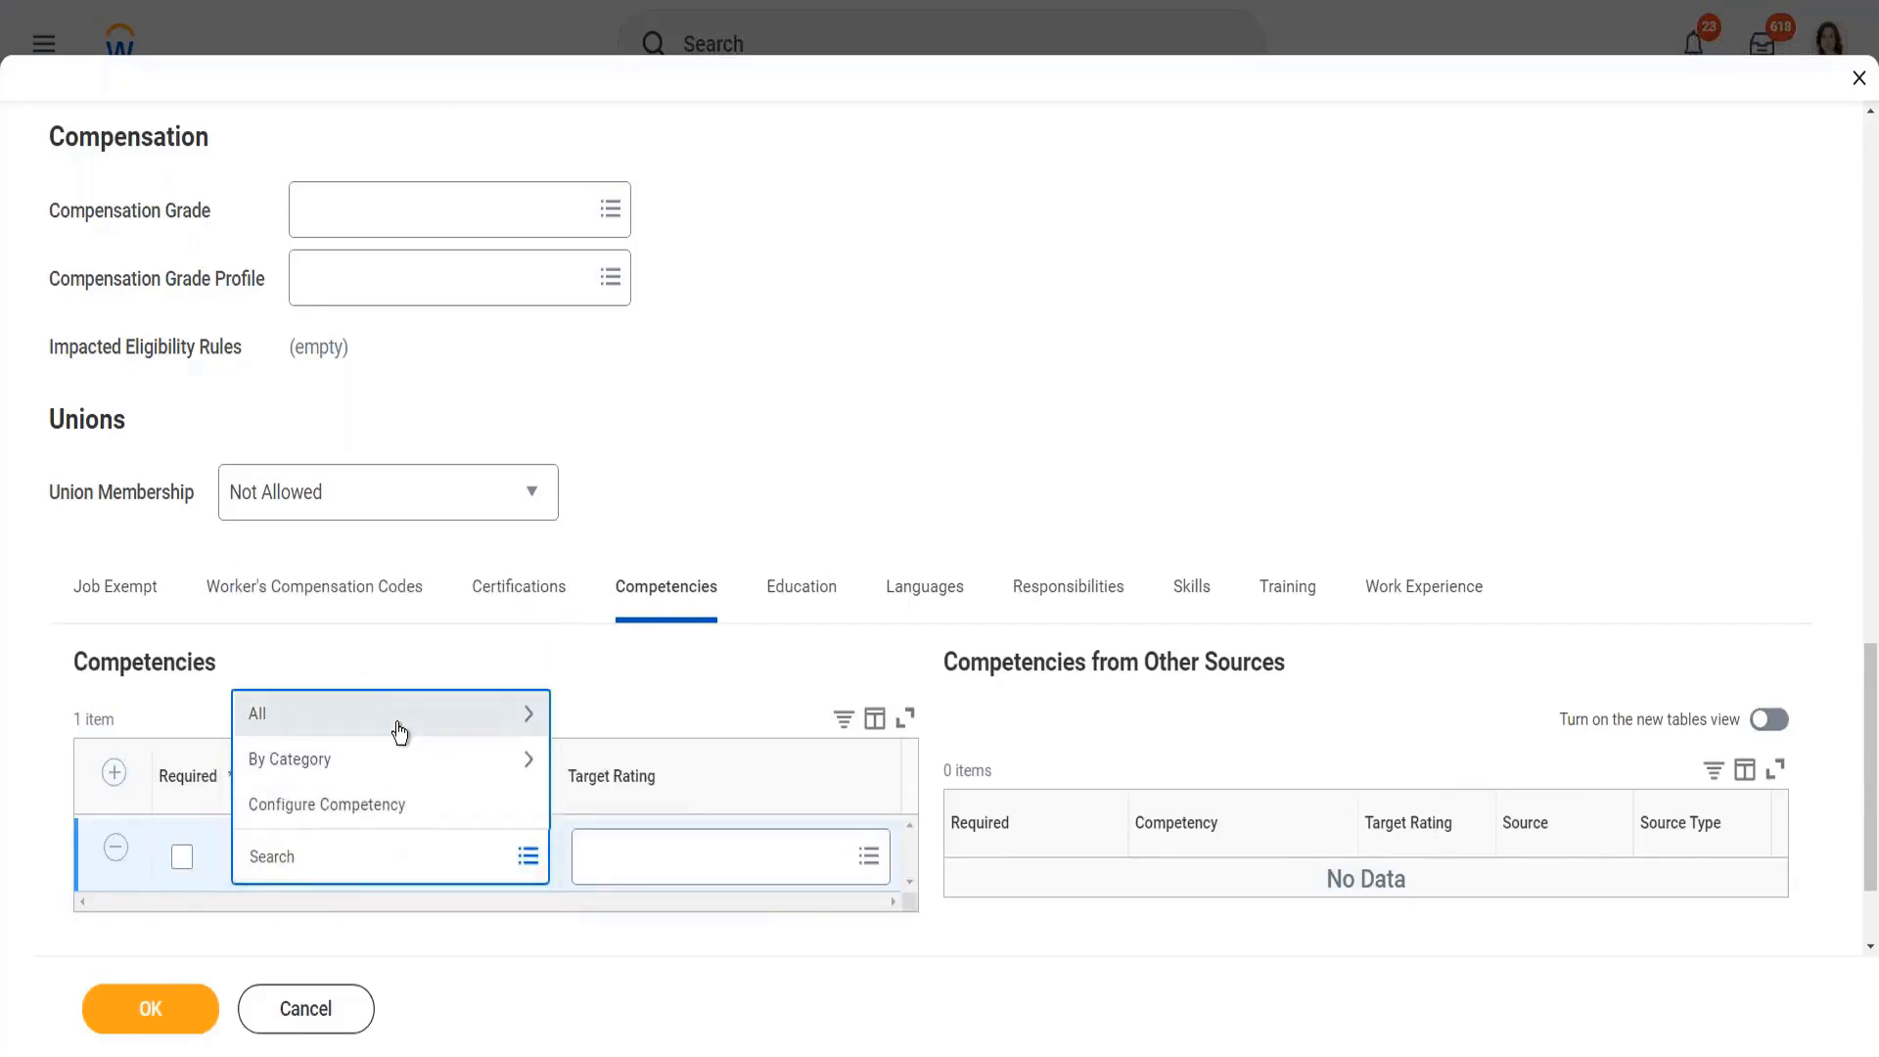
left_click(400, 732)
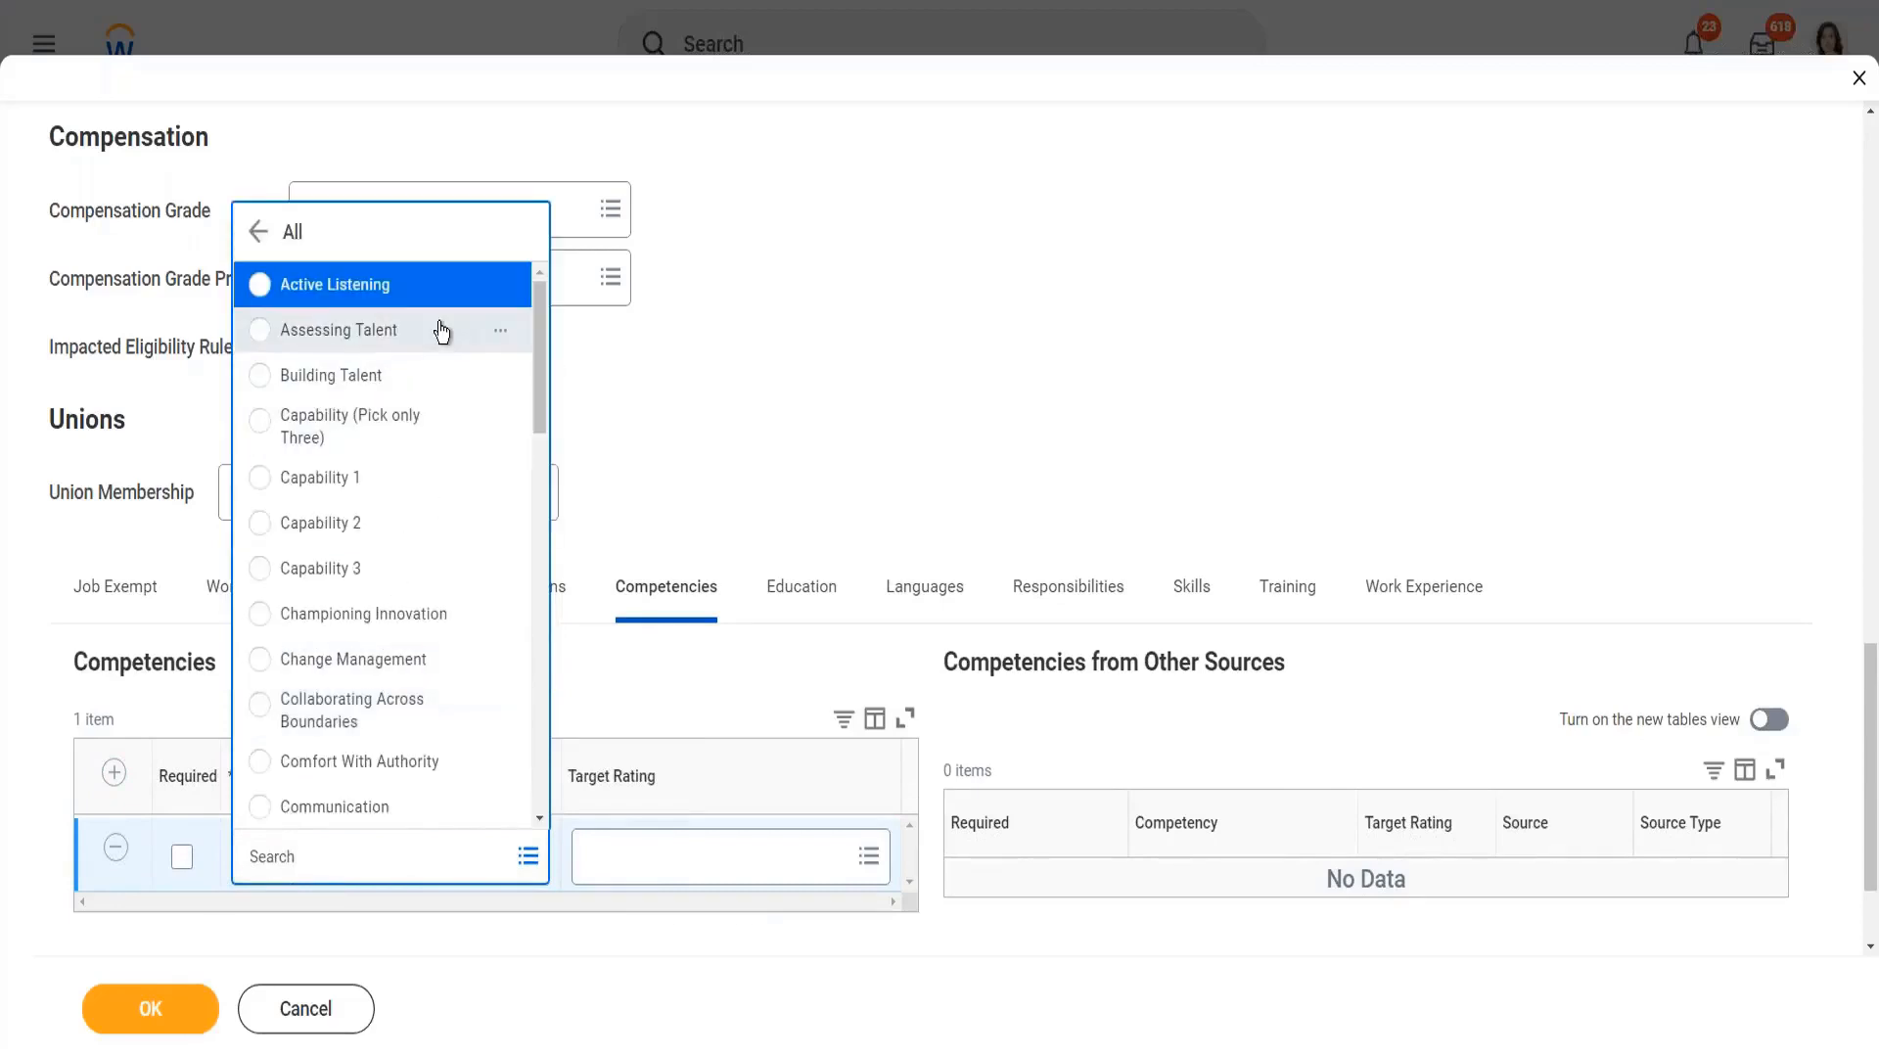
scroll(544, 392, "down", 5)
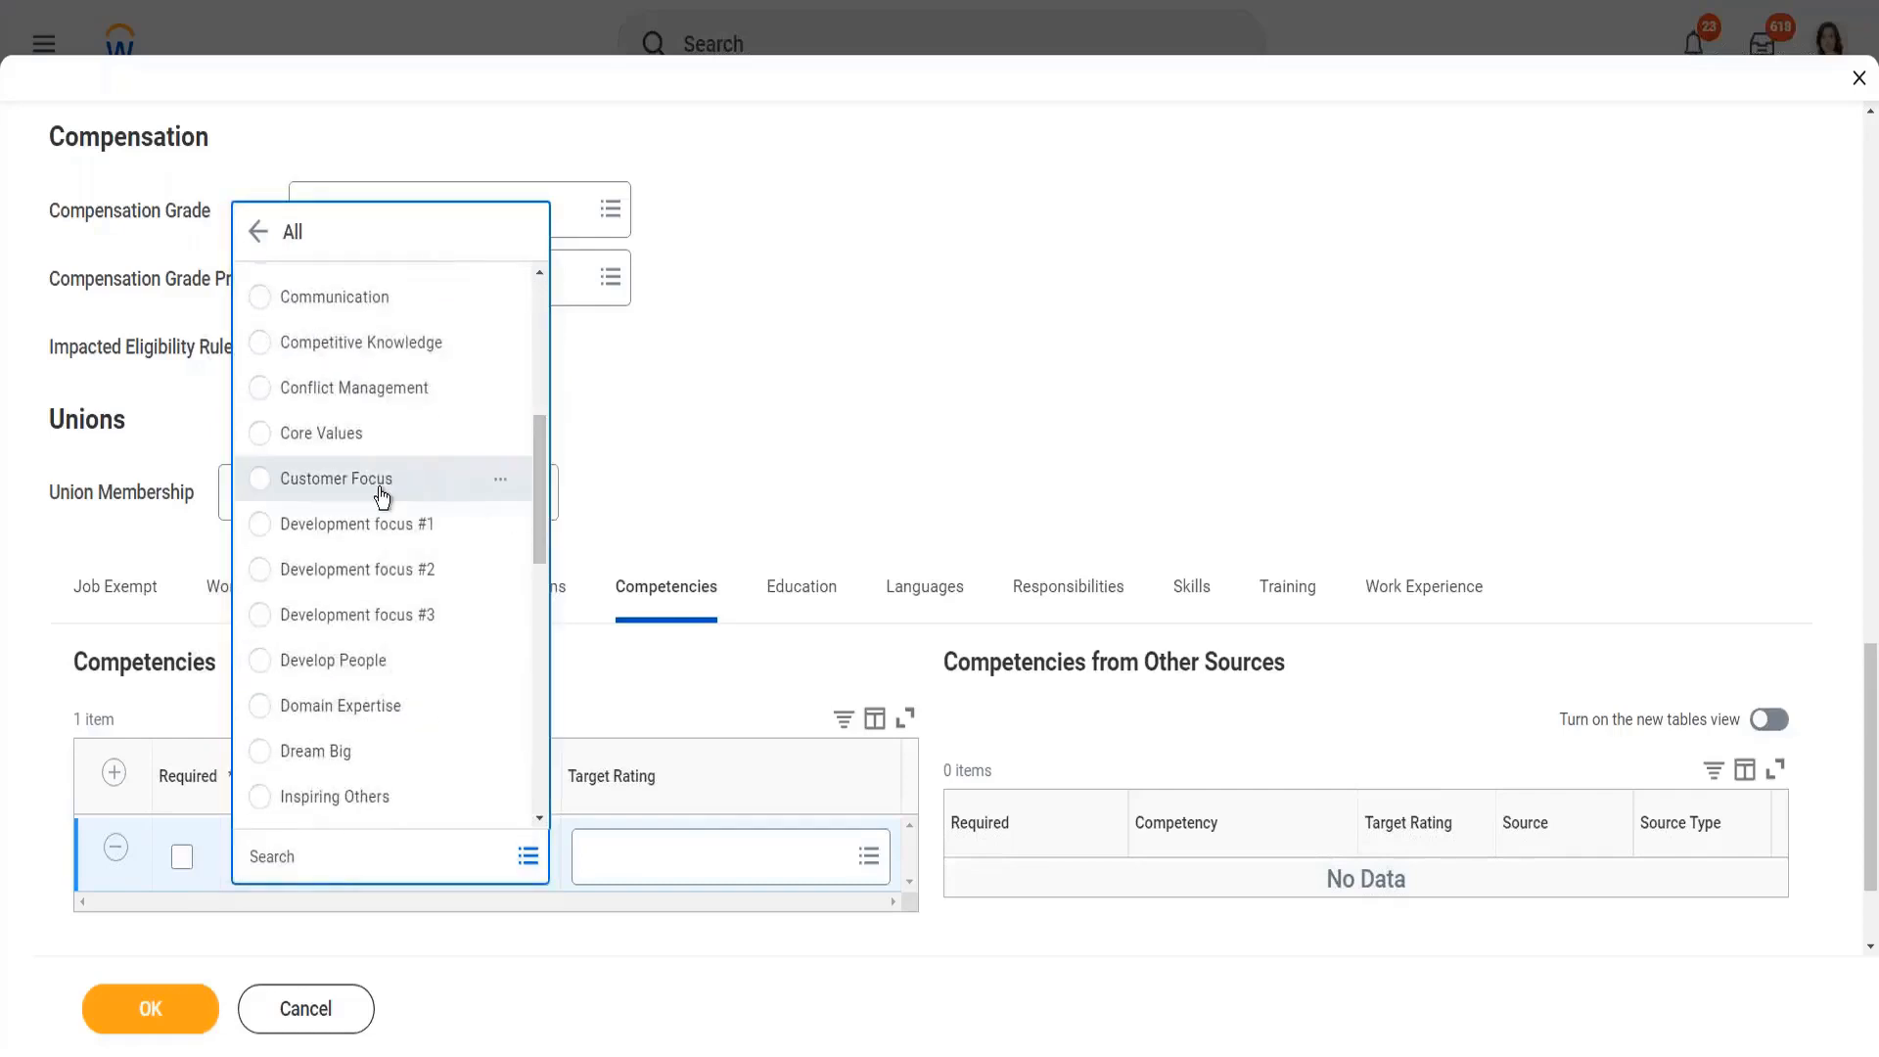
left_click(370, 388)
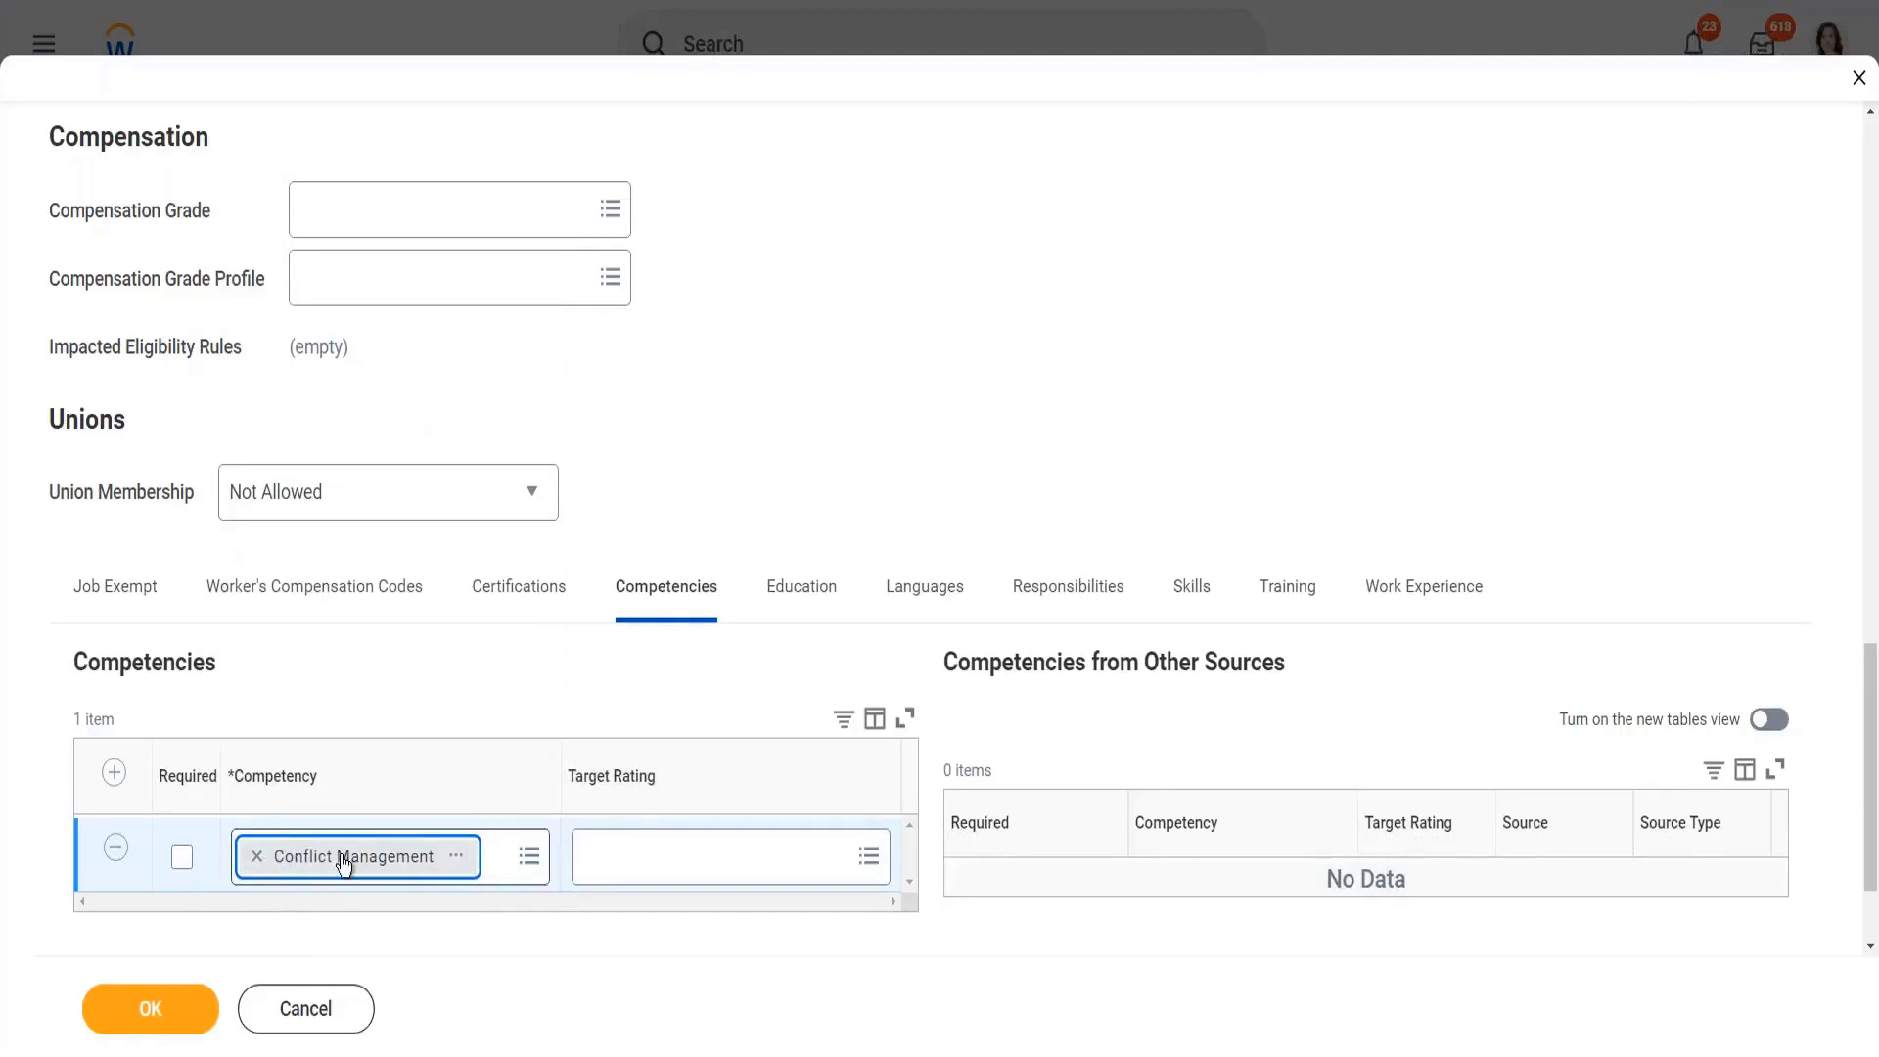
left_click(717, 845)
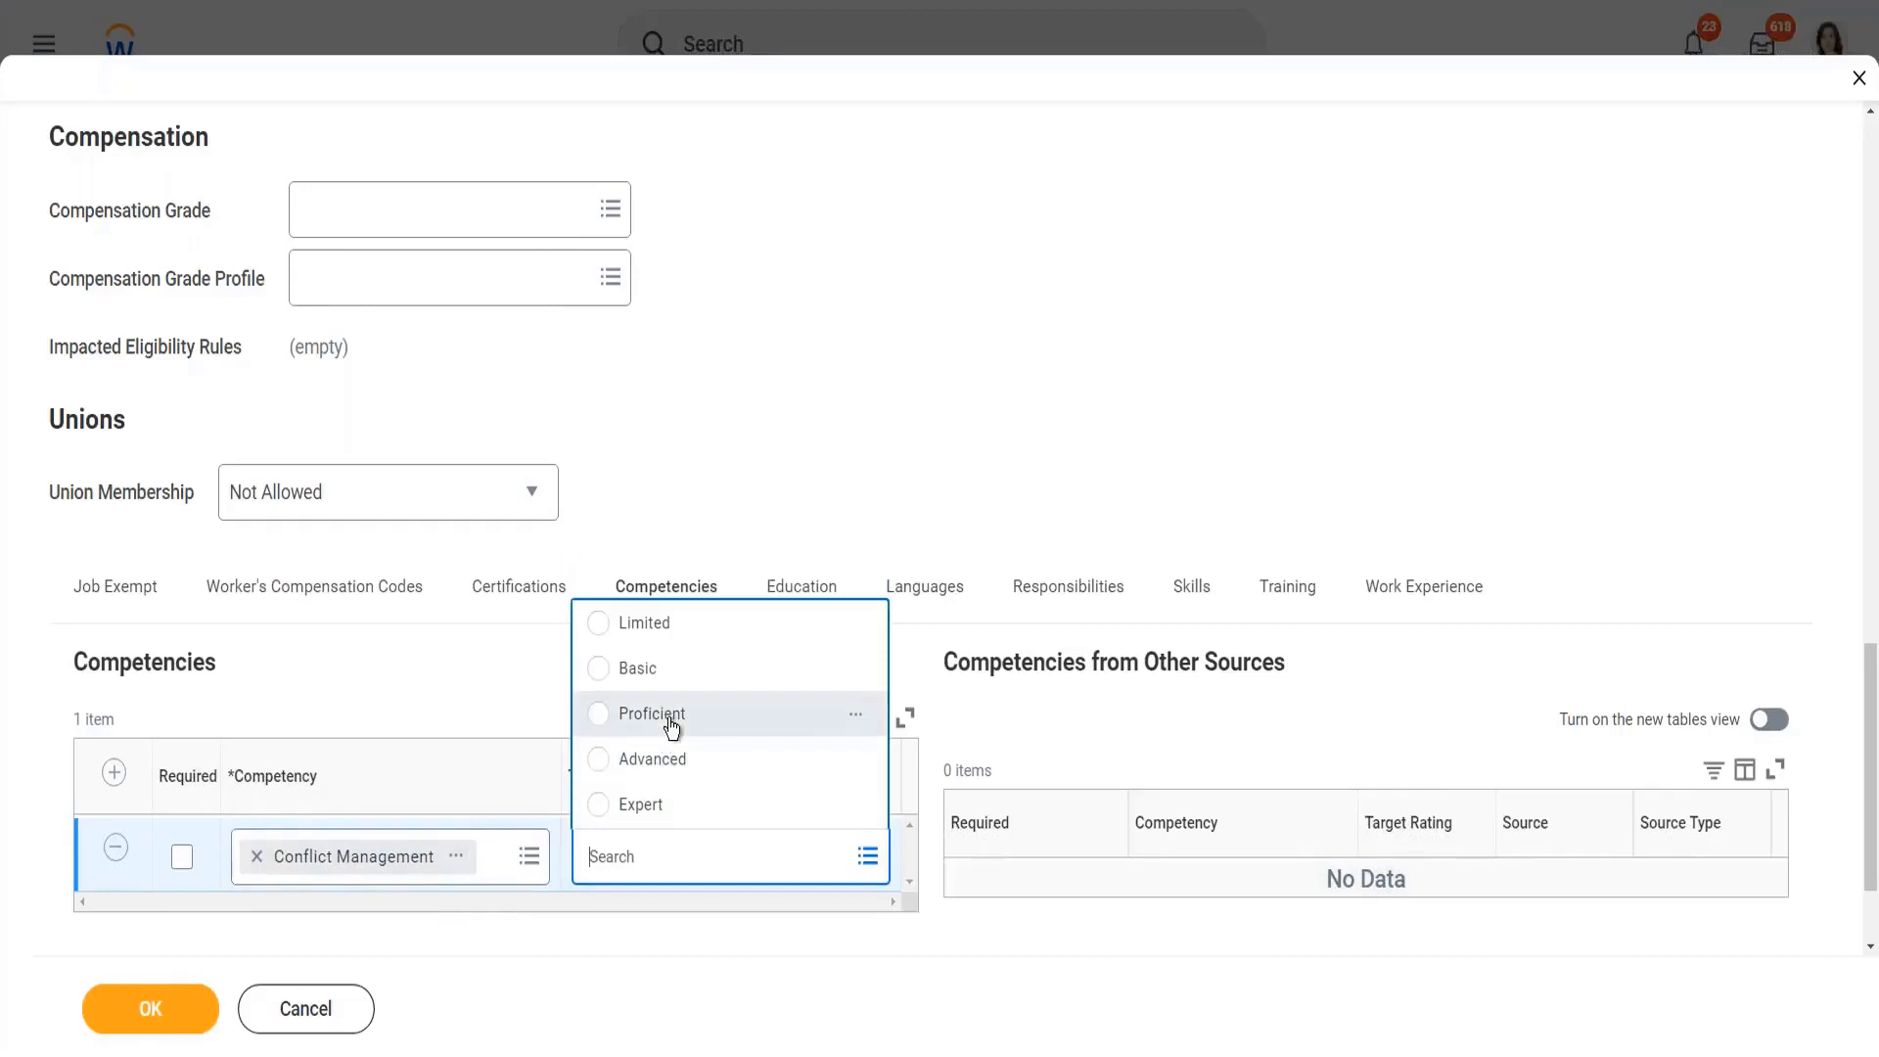
left_click(651, 713)
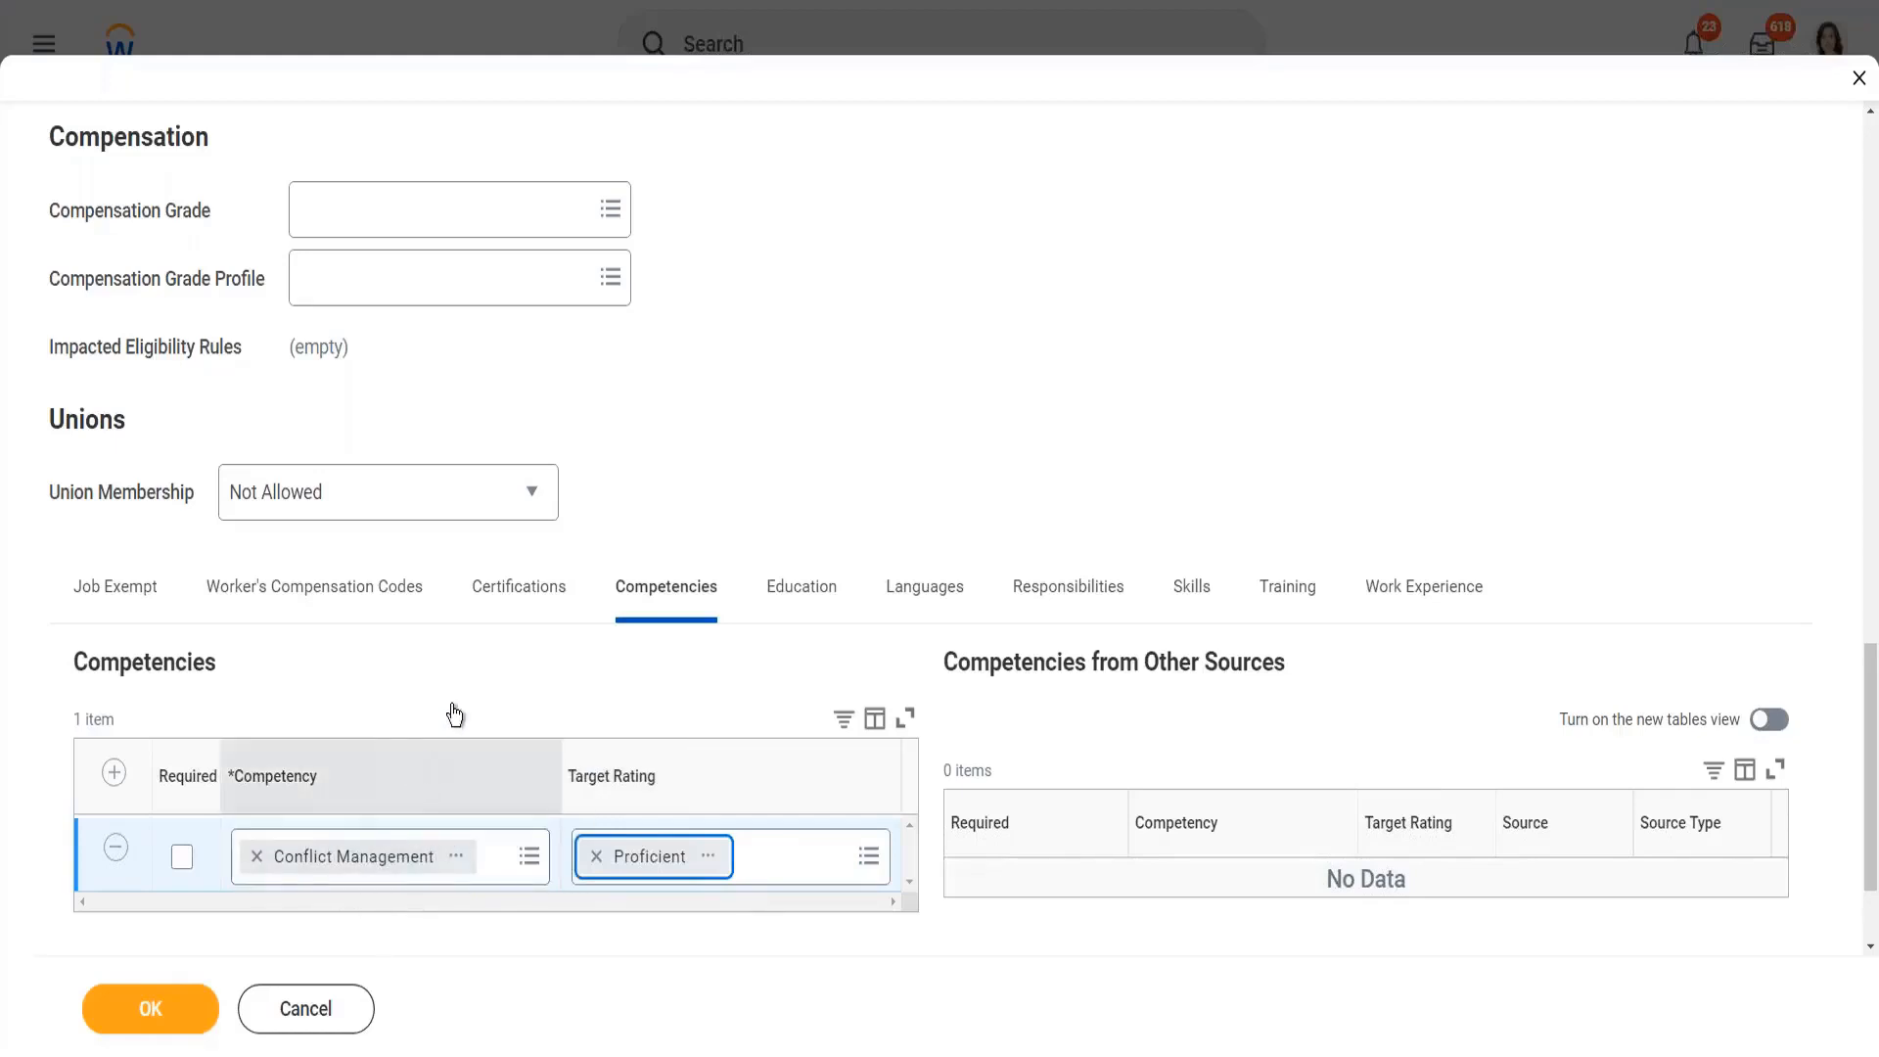
Add an Education row with the MBA degree from the default country's degrees.
left_click(807, 593)
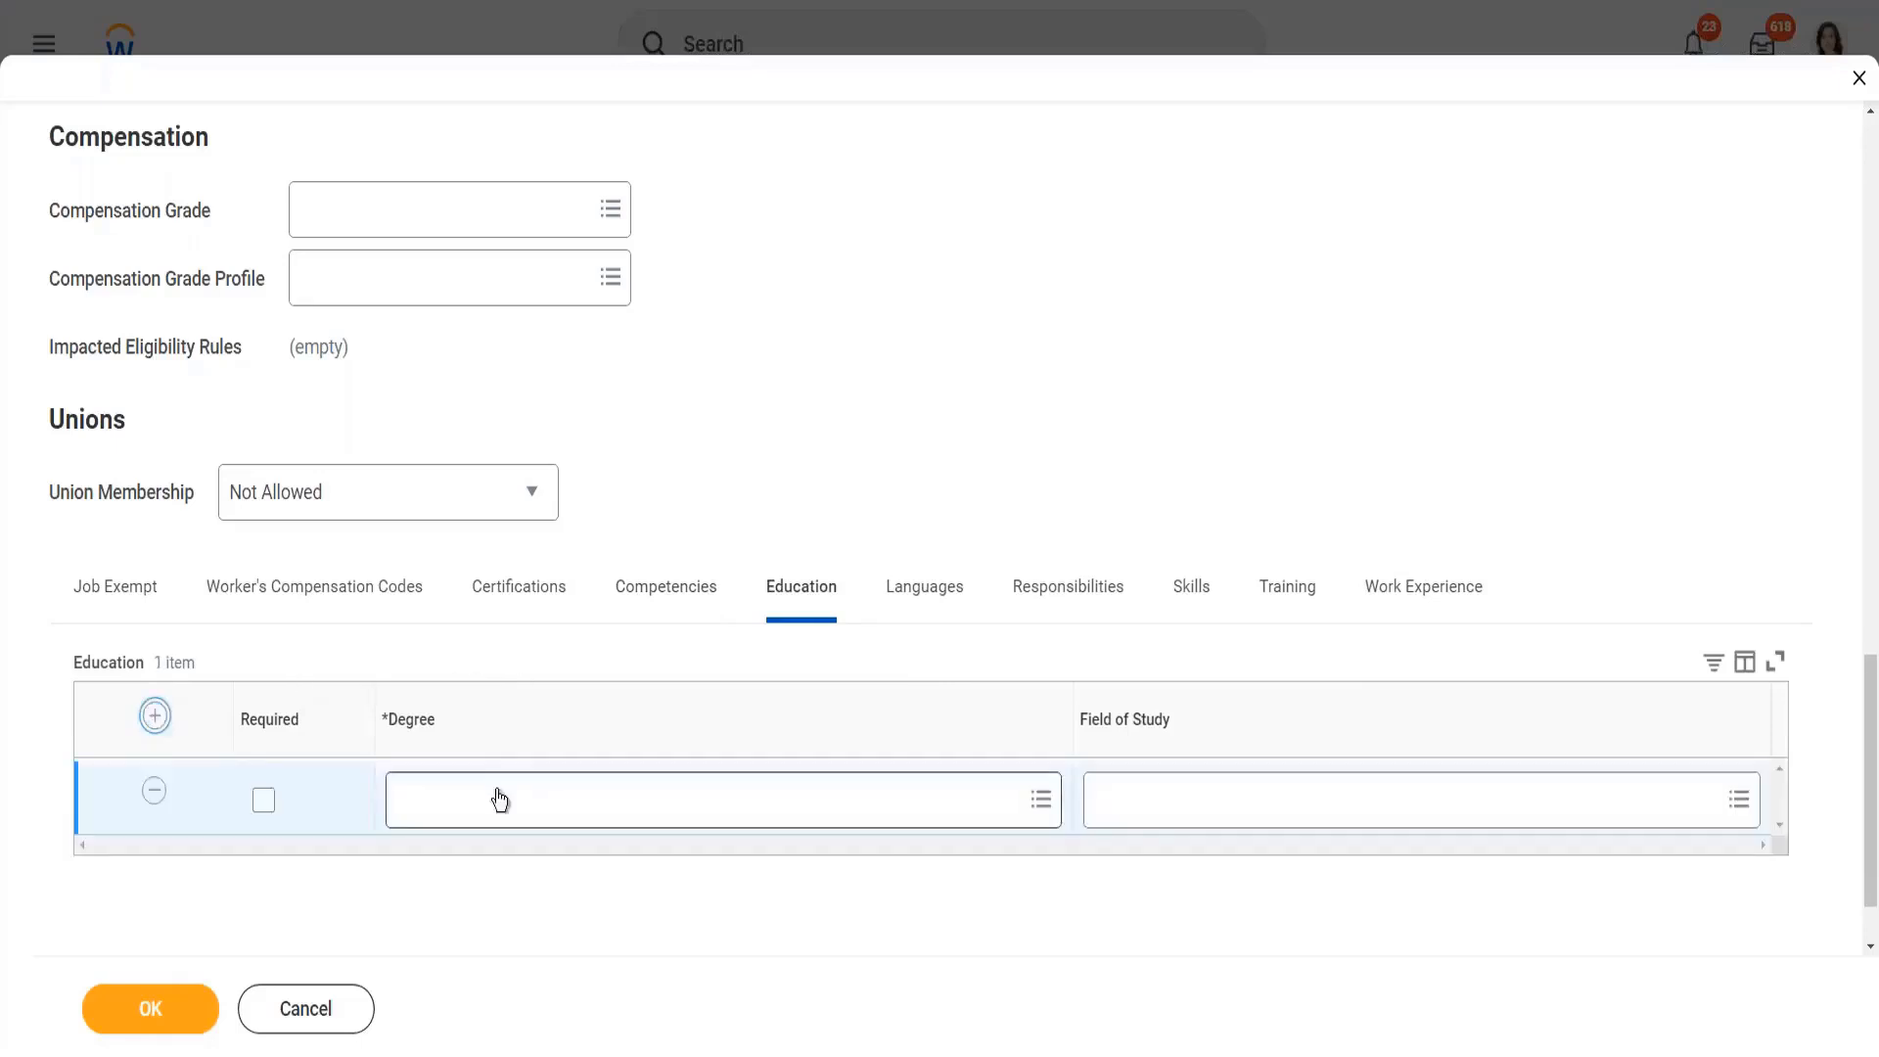
left_click(462, 802)
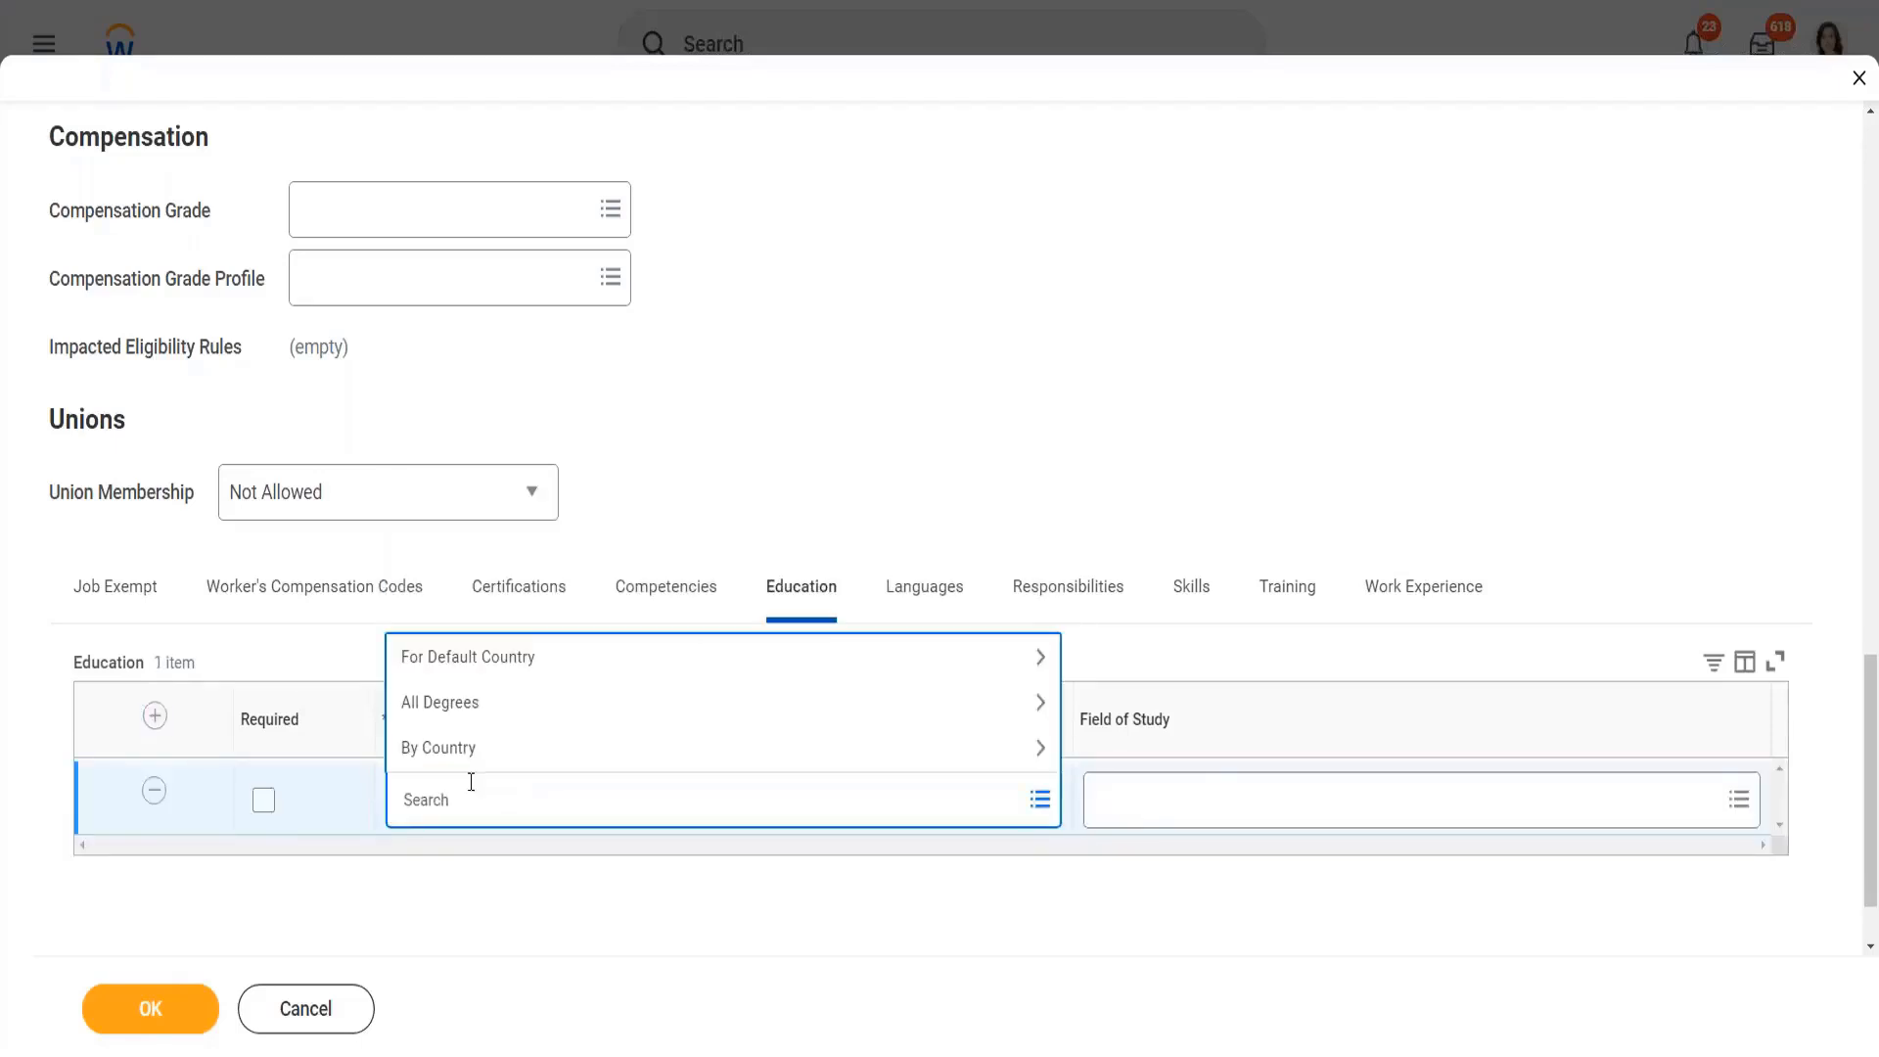
left_click(512, 657)
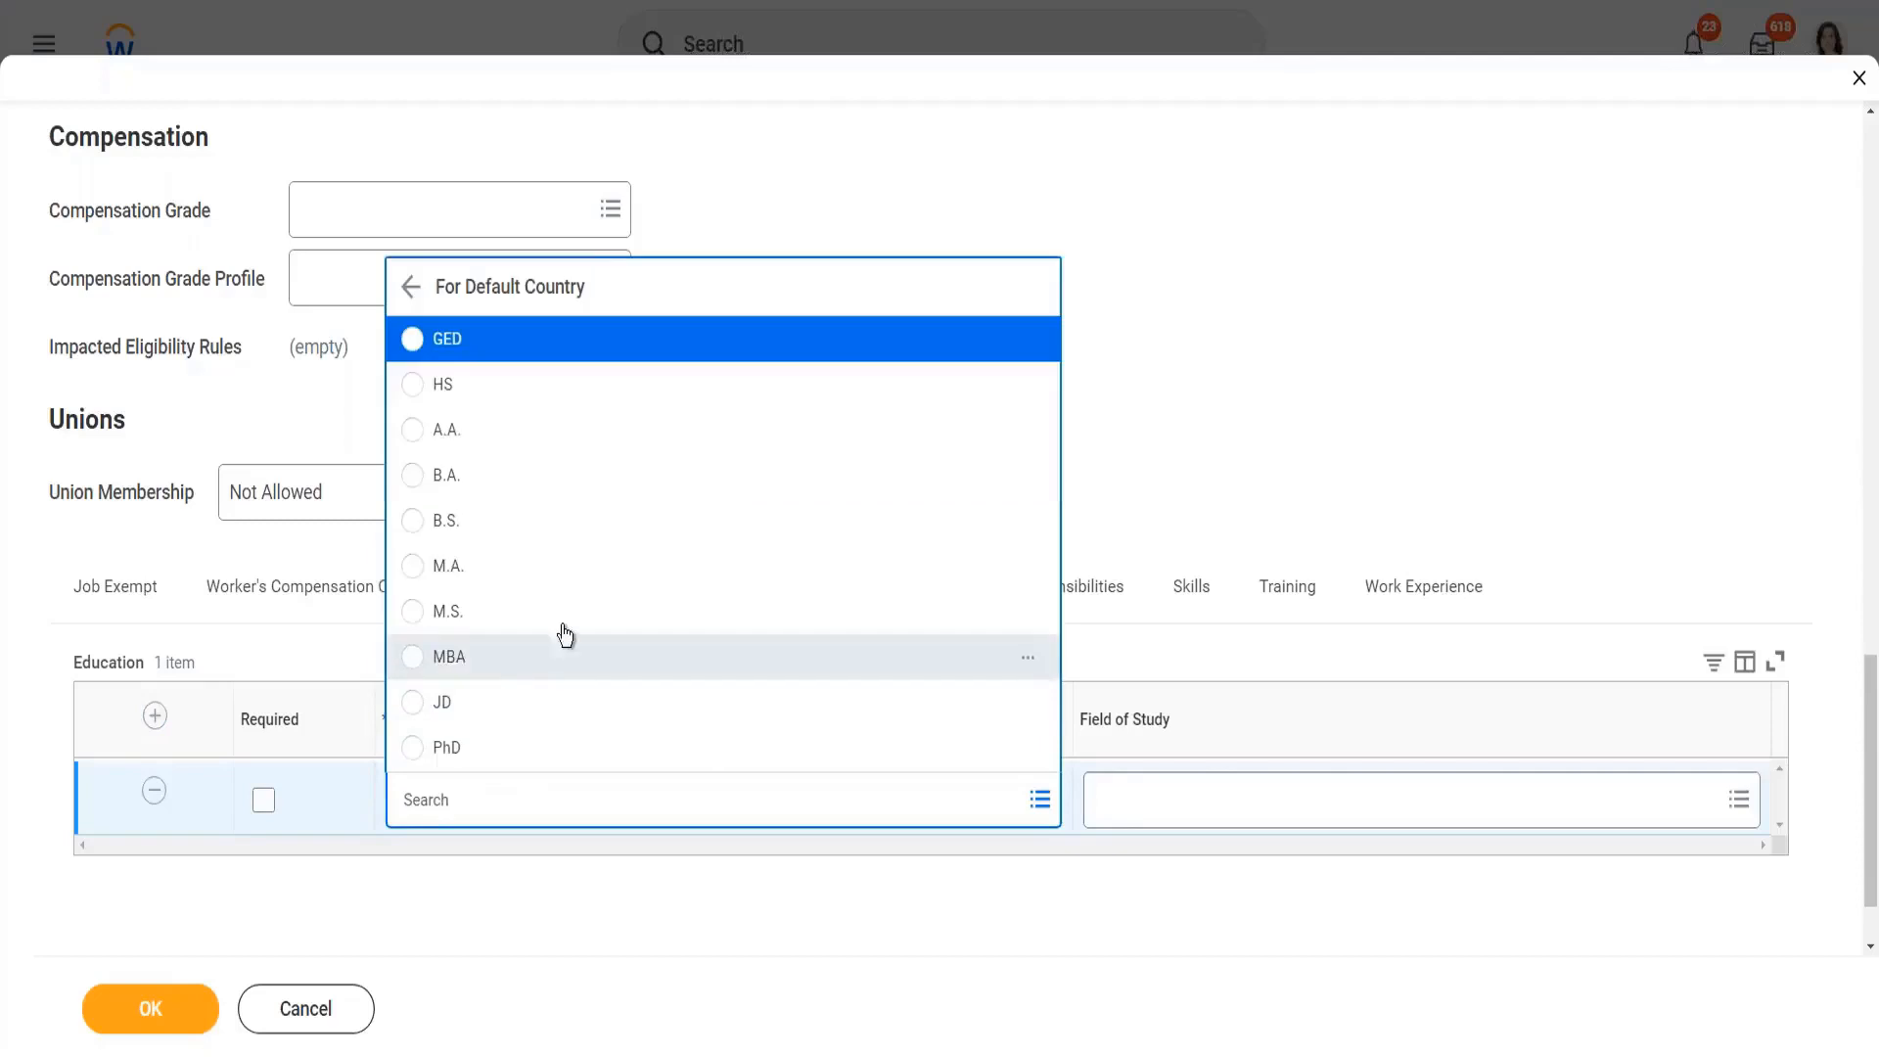
left_click(456, 662)
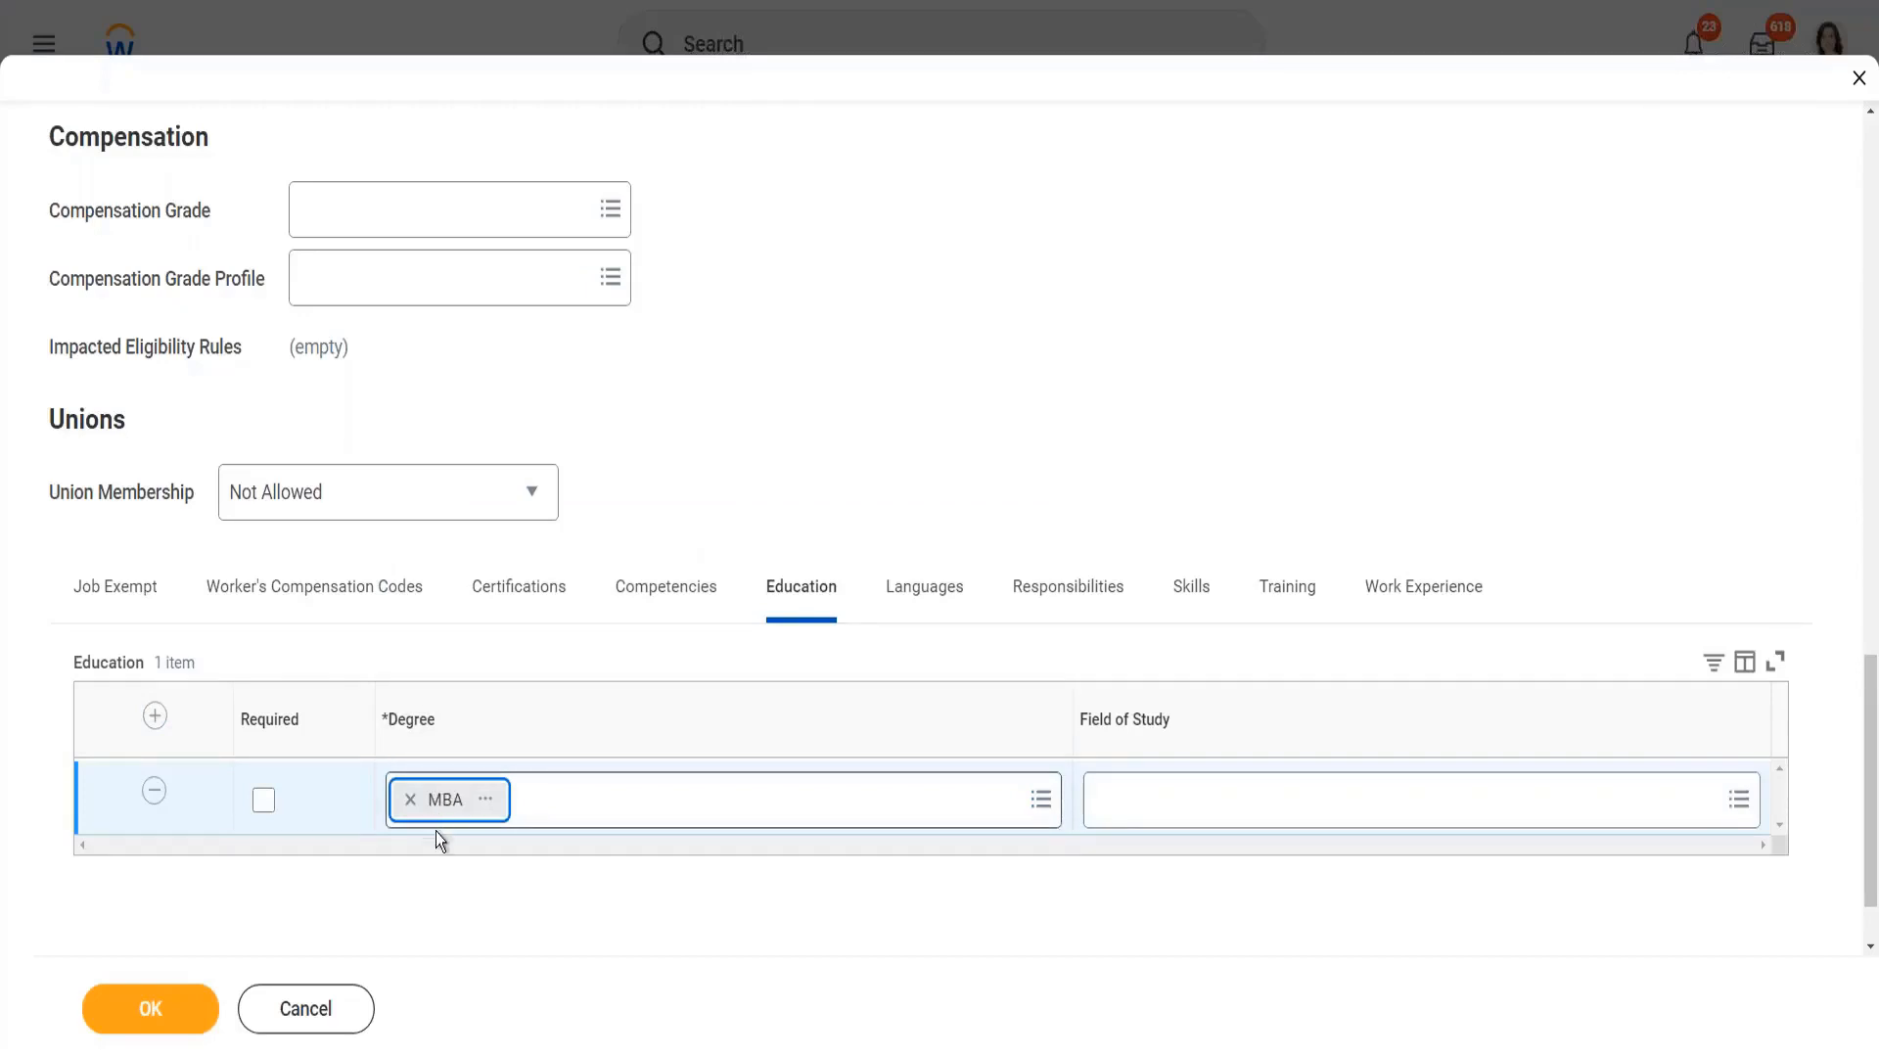
Set the MBA education row's field of study to Marketing.
left_click(1214, 807)
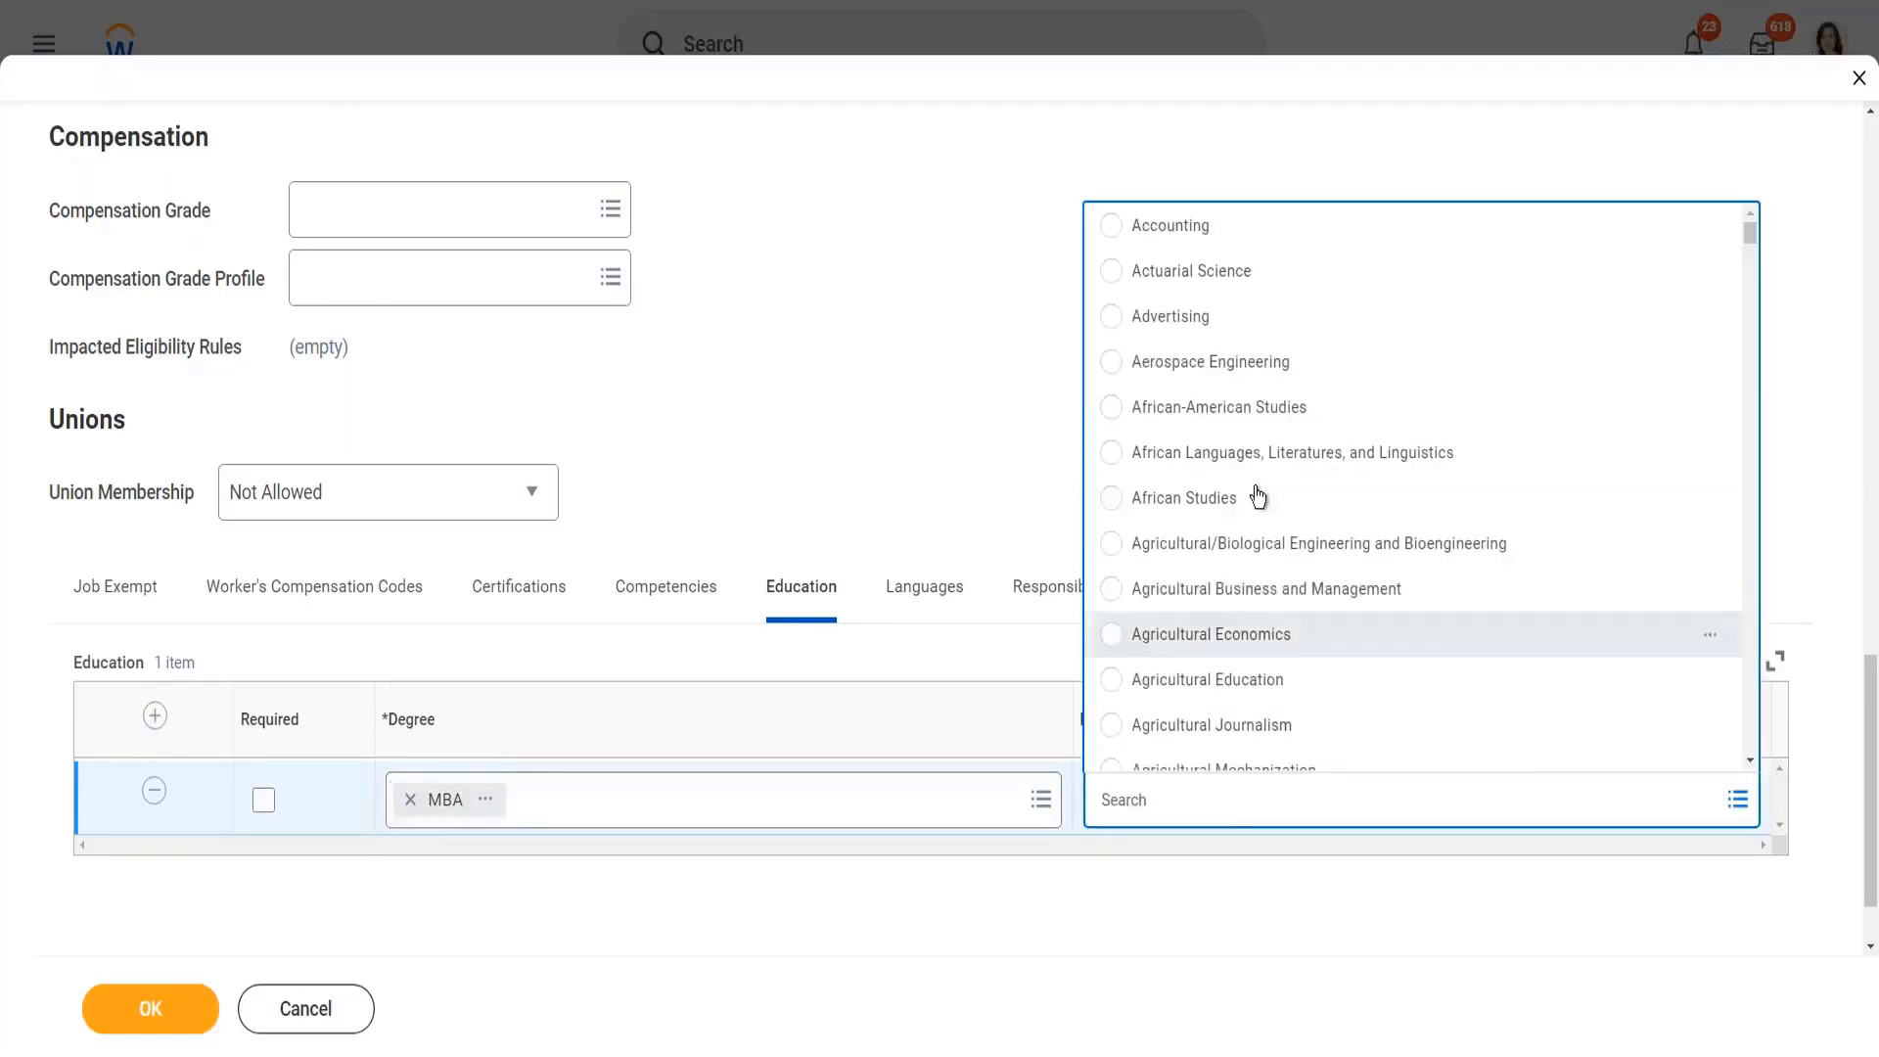
scroll(1250, 519, "down", 5)
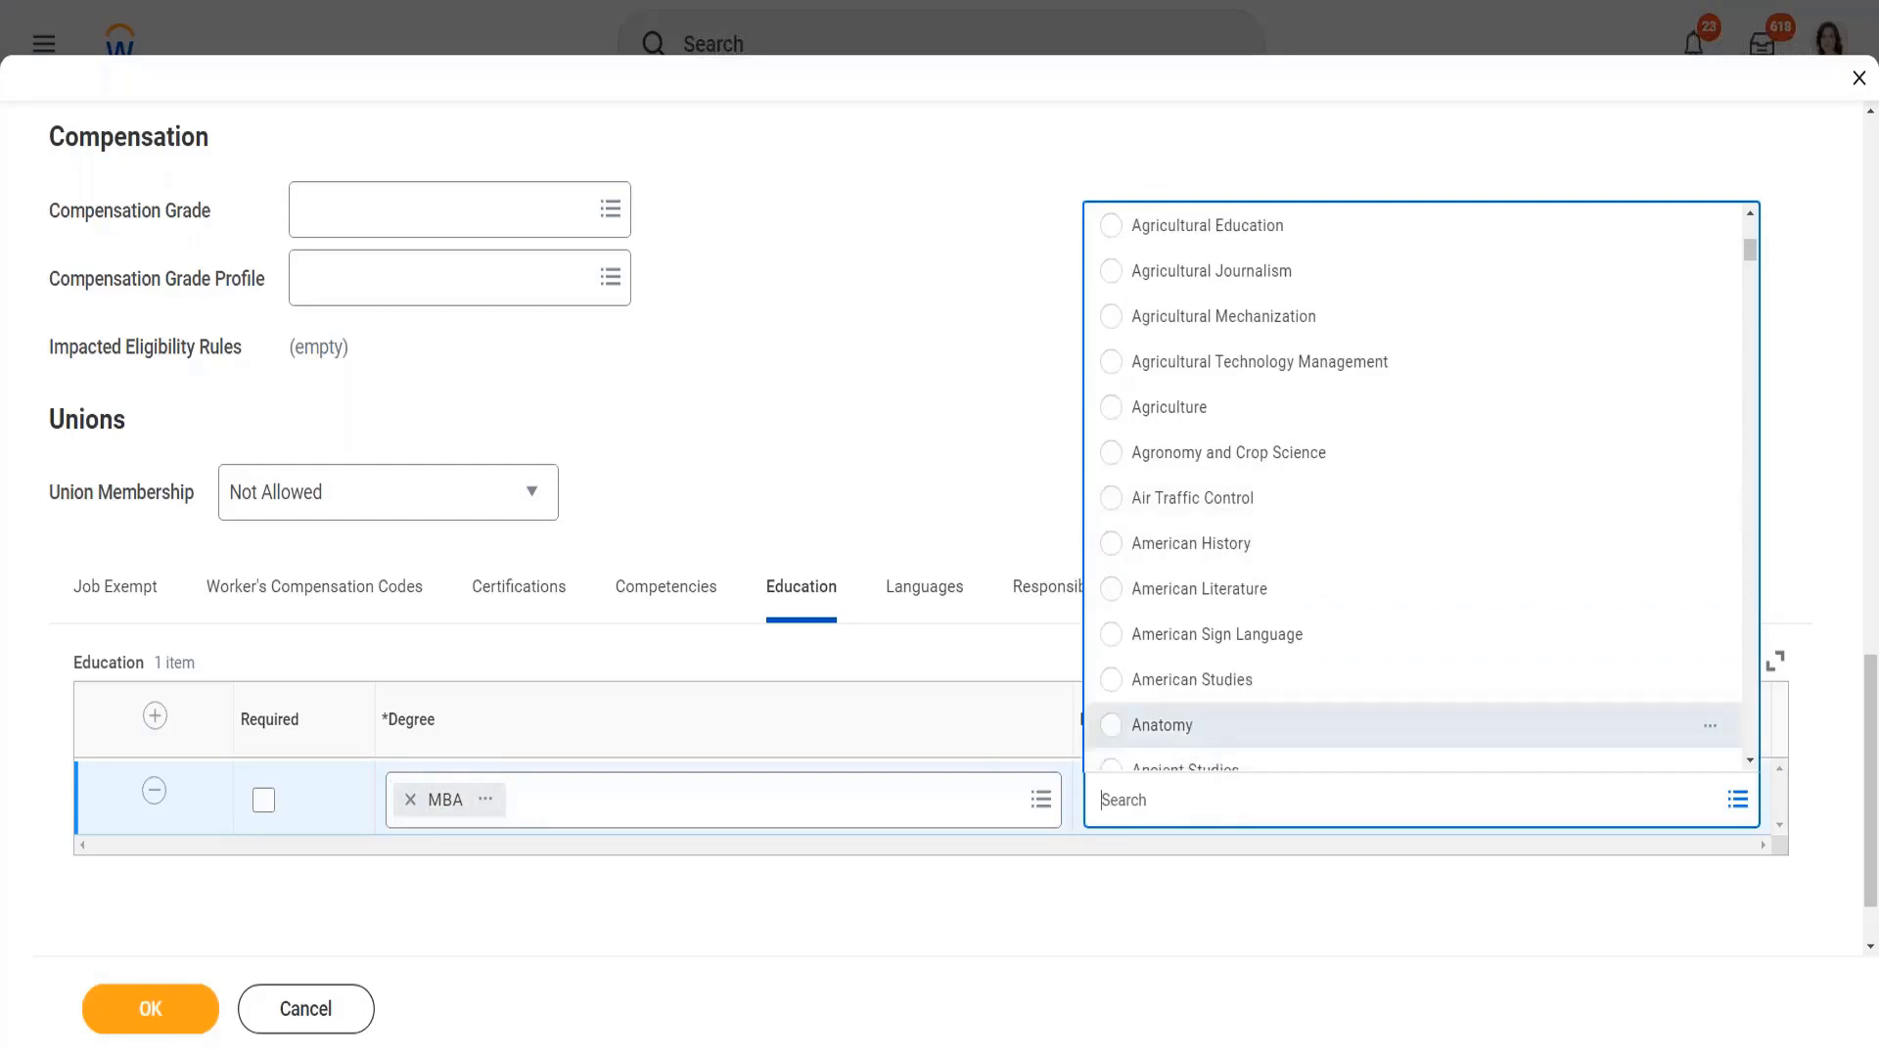
type("marketing")
key("Return")
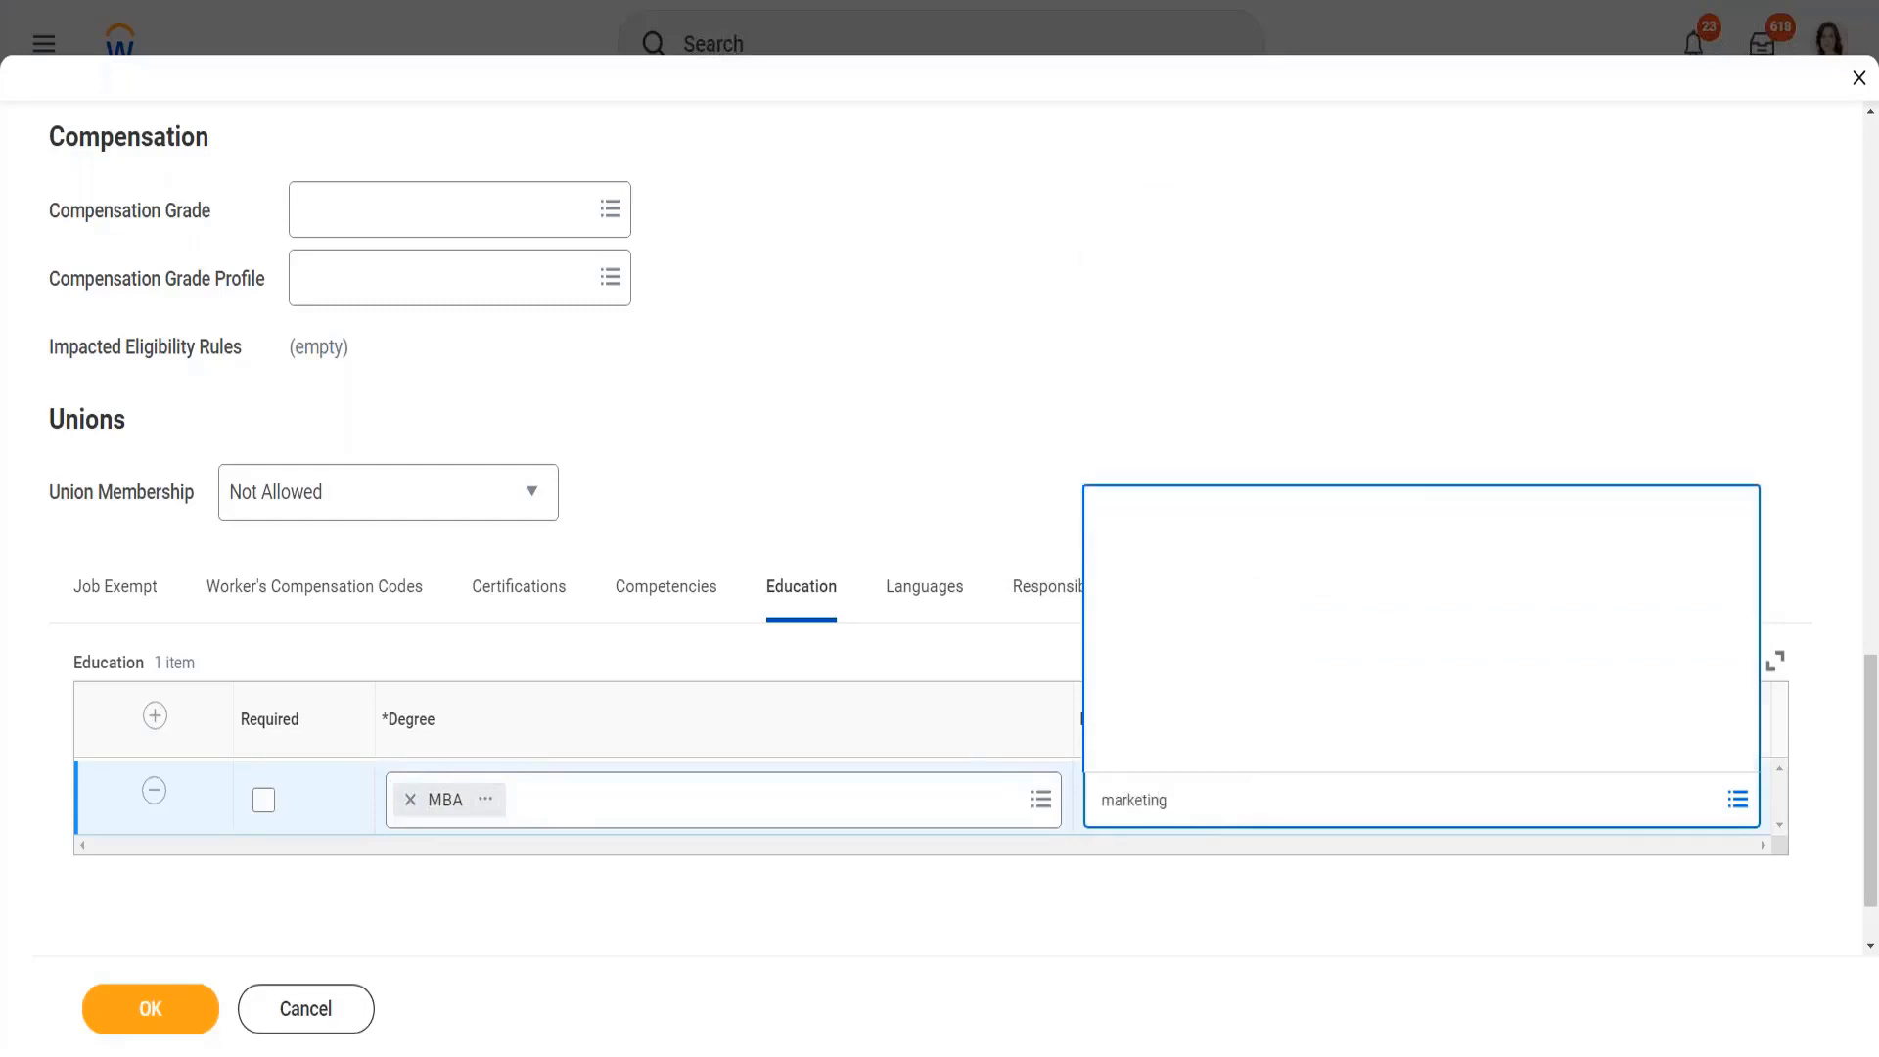
left_click(1188, 704)
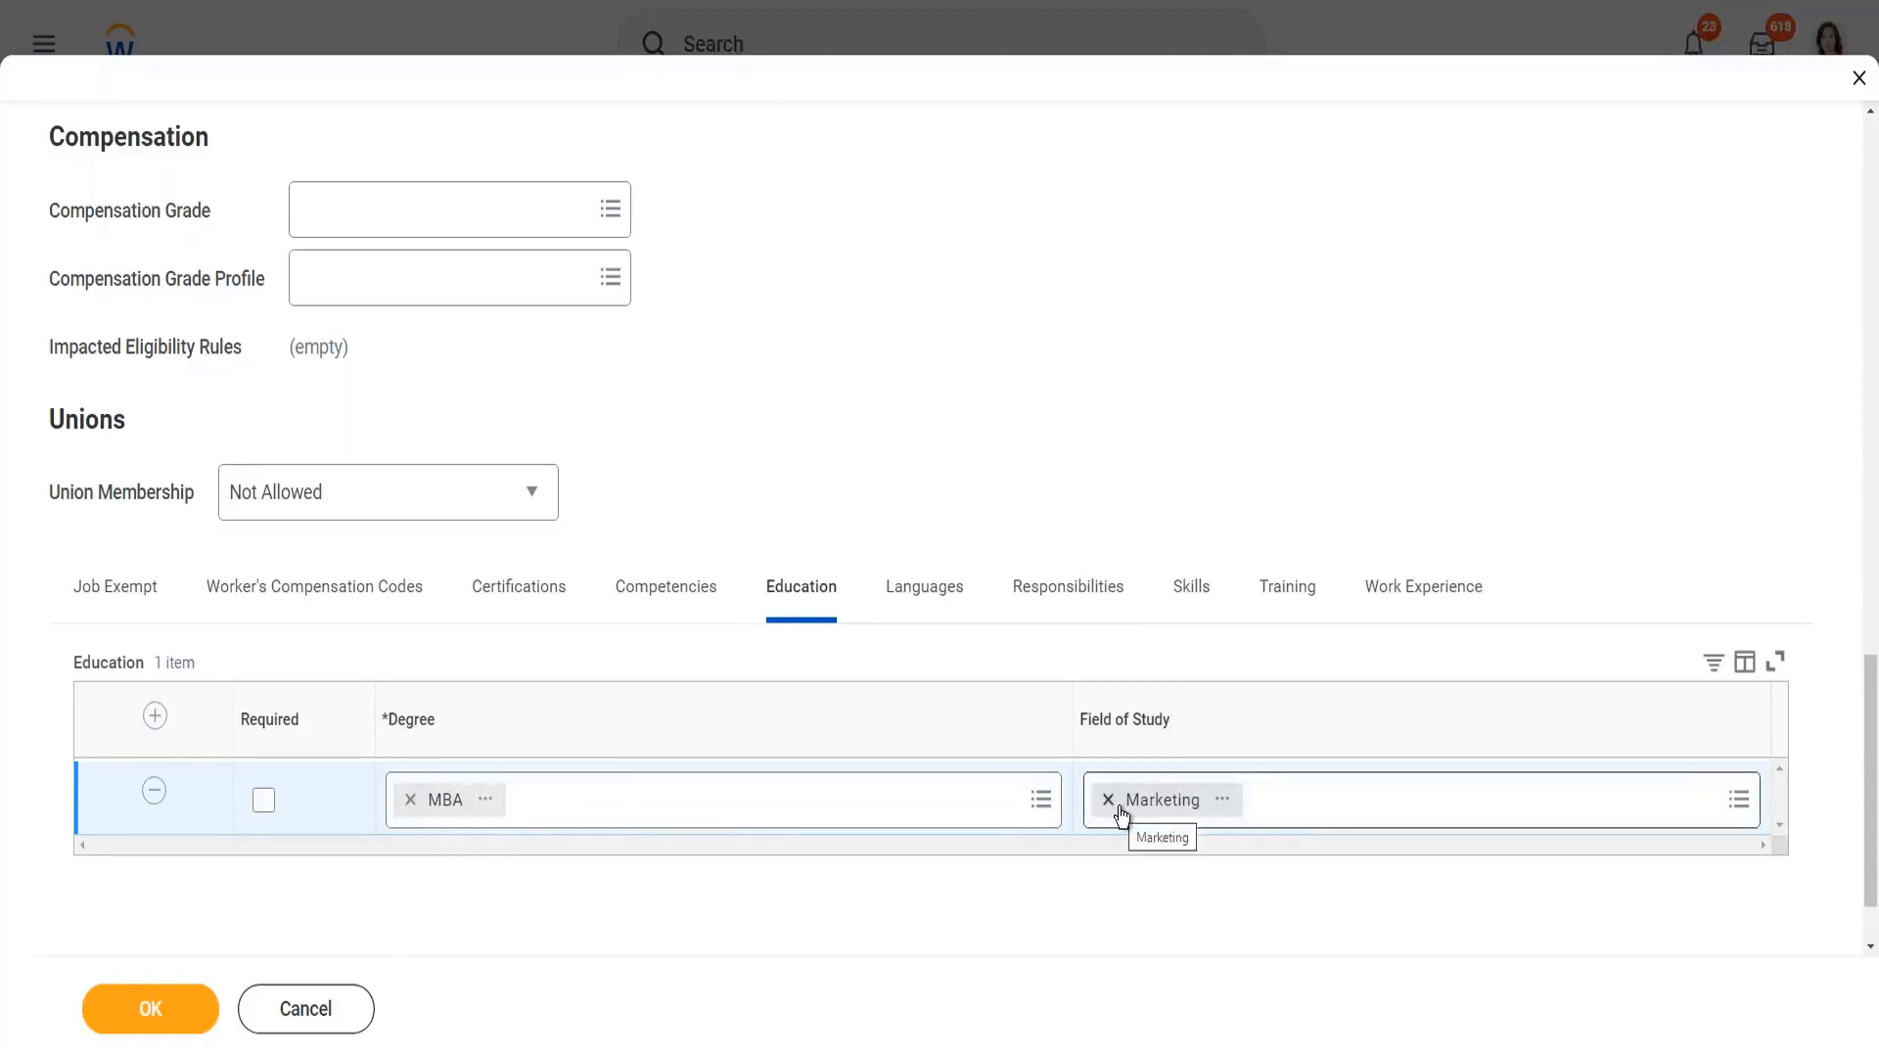
Add a Languages row to the job profile with German as the language.
left_click(946, 595)
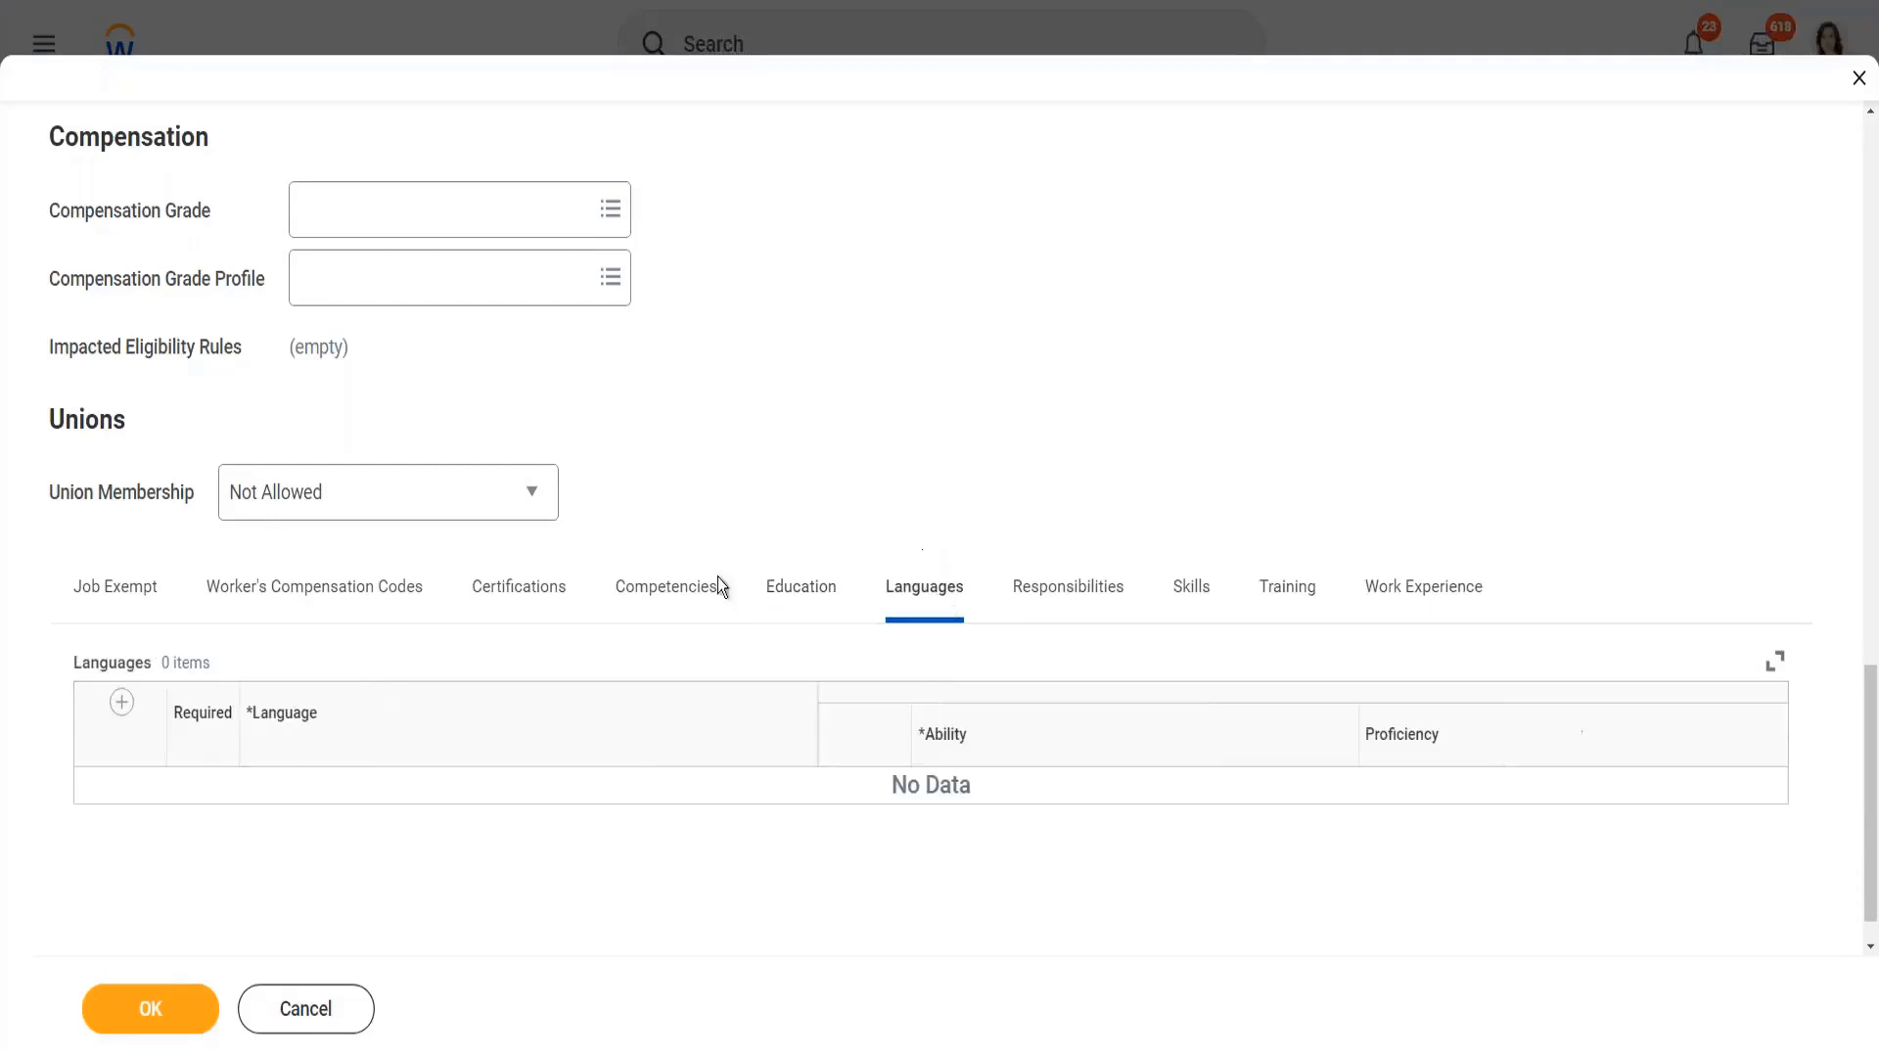
left_click(119, 703)
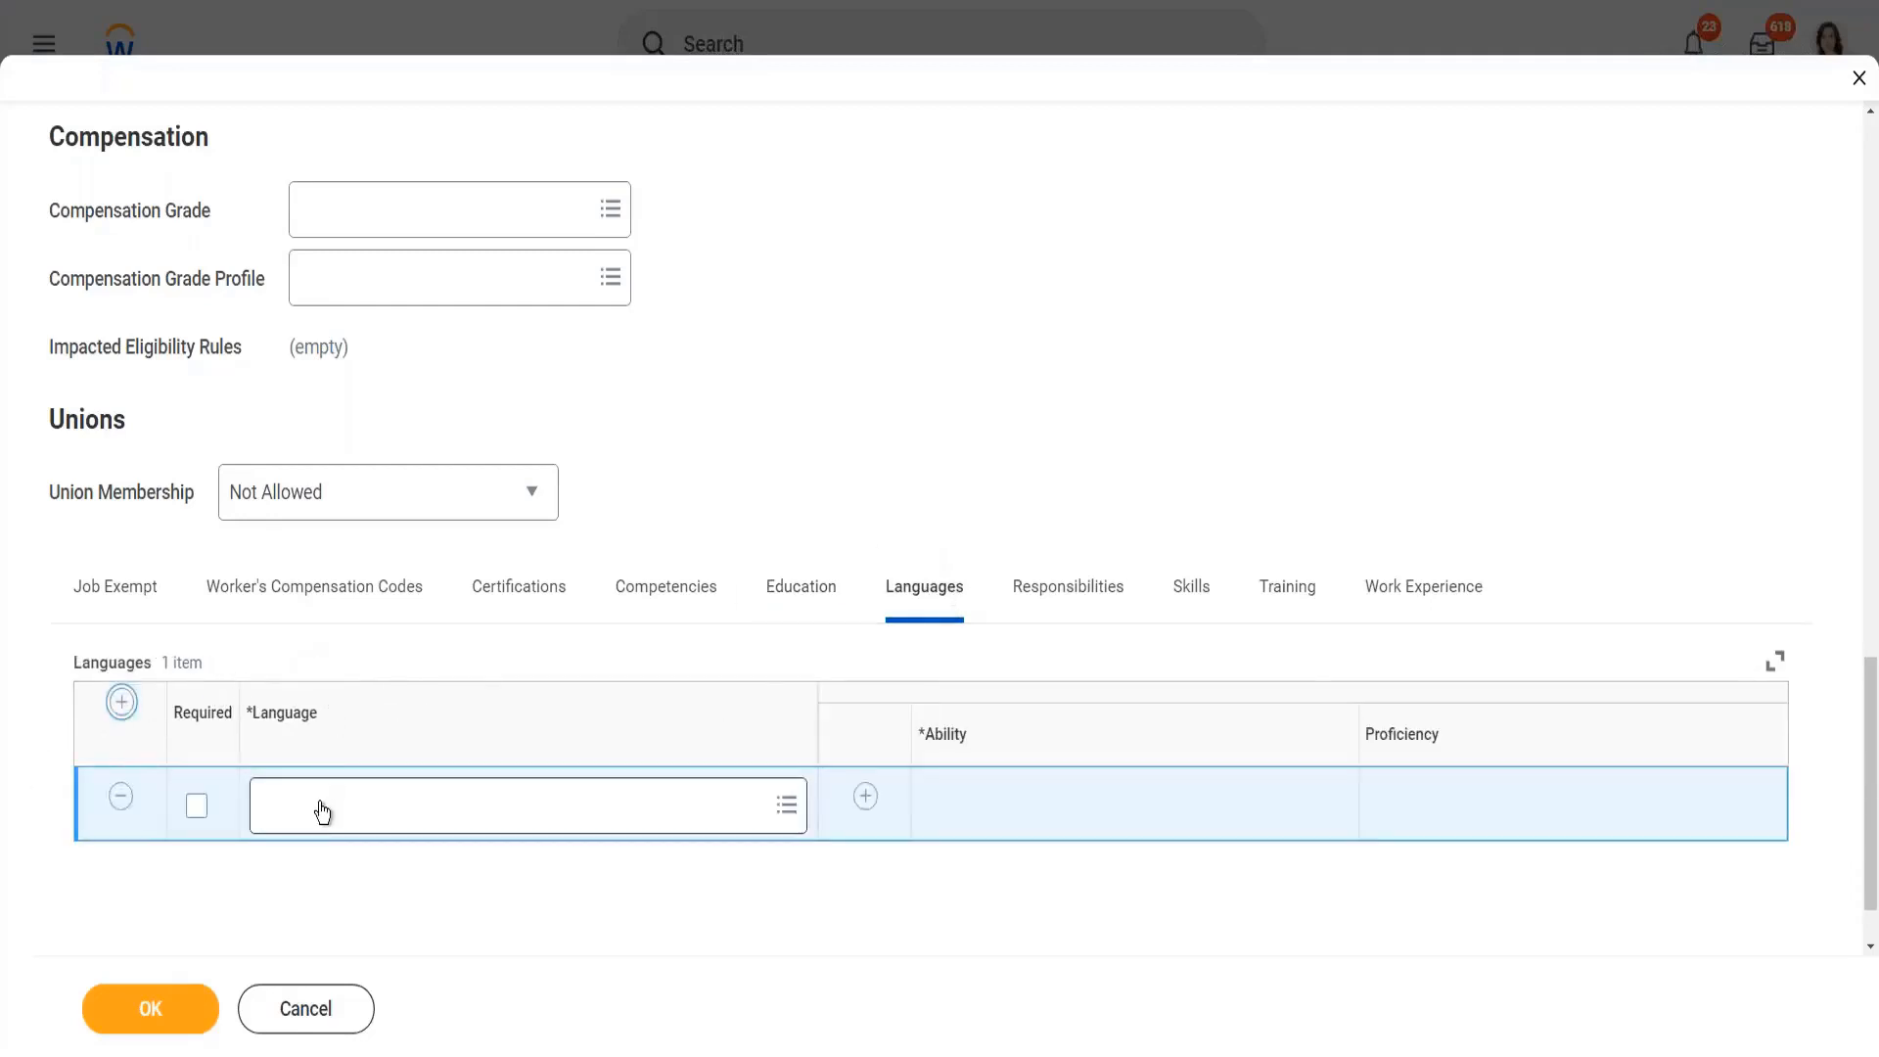
left_click(322, 812)
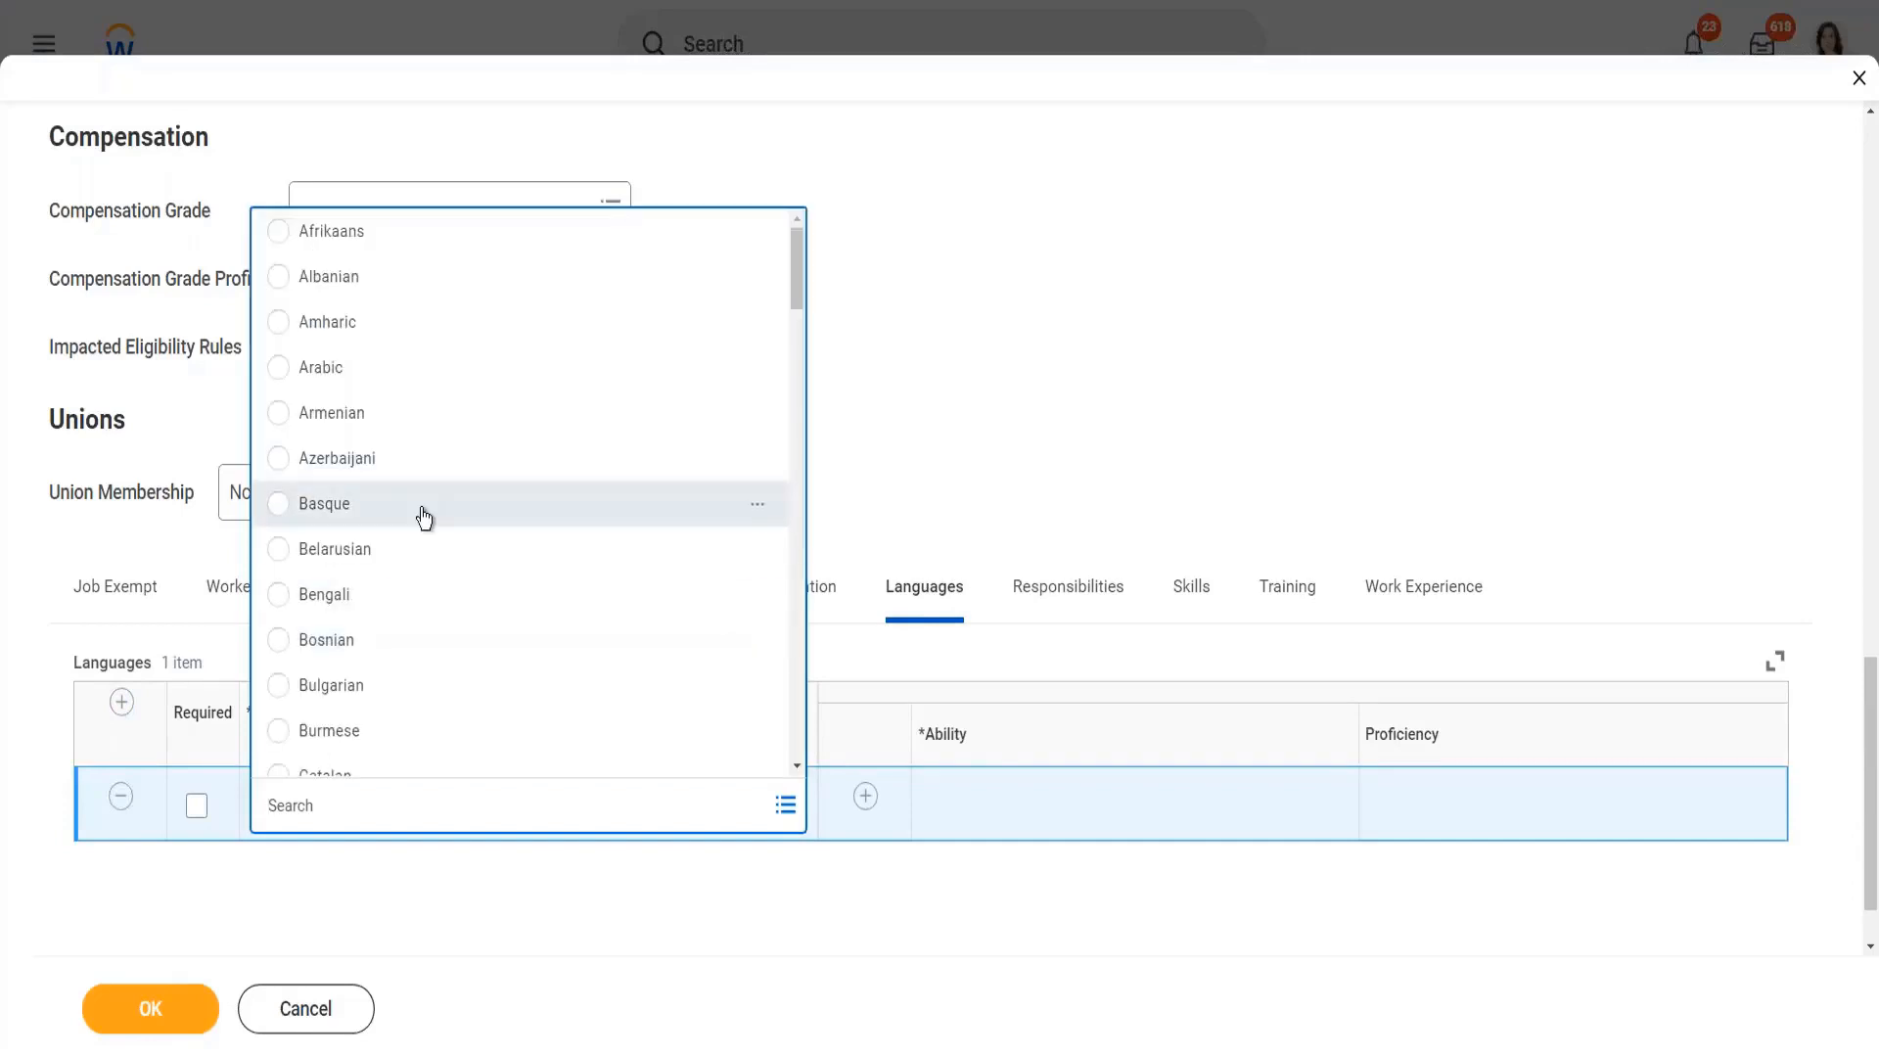
scroll(420, 533, "down", 6)
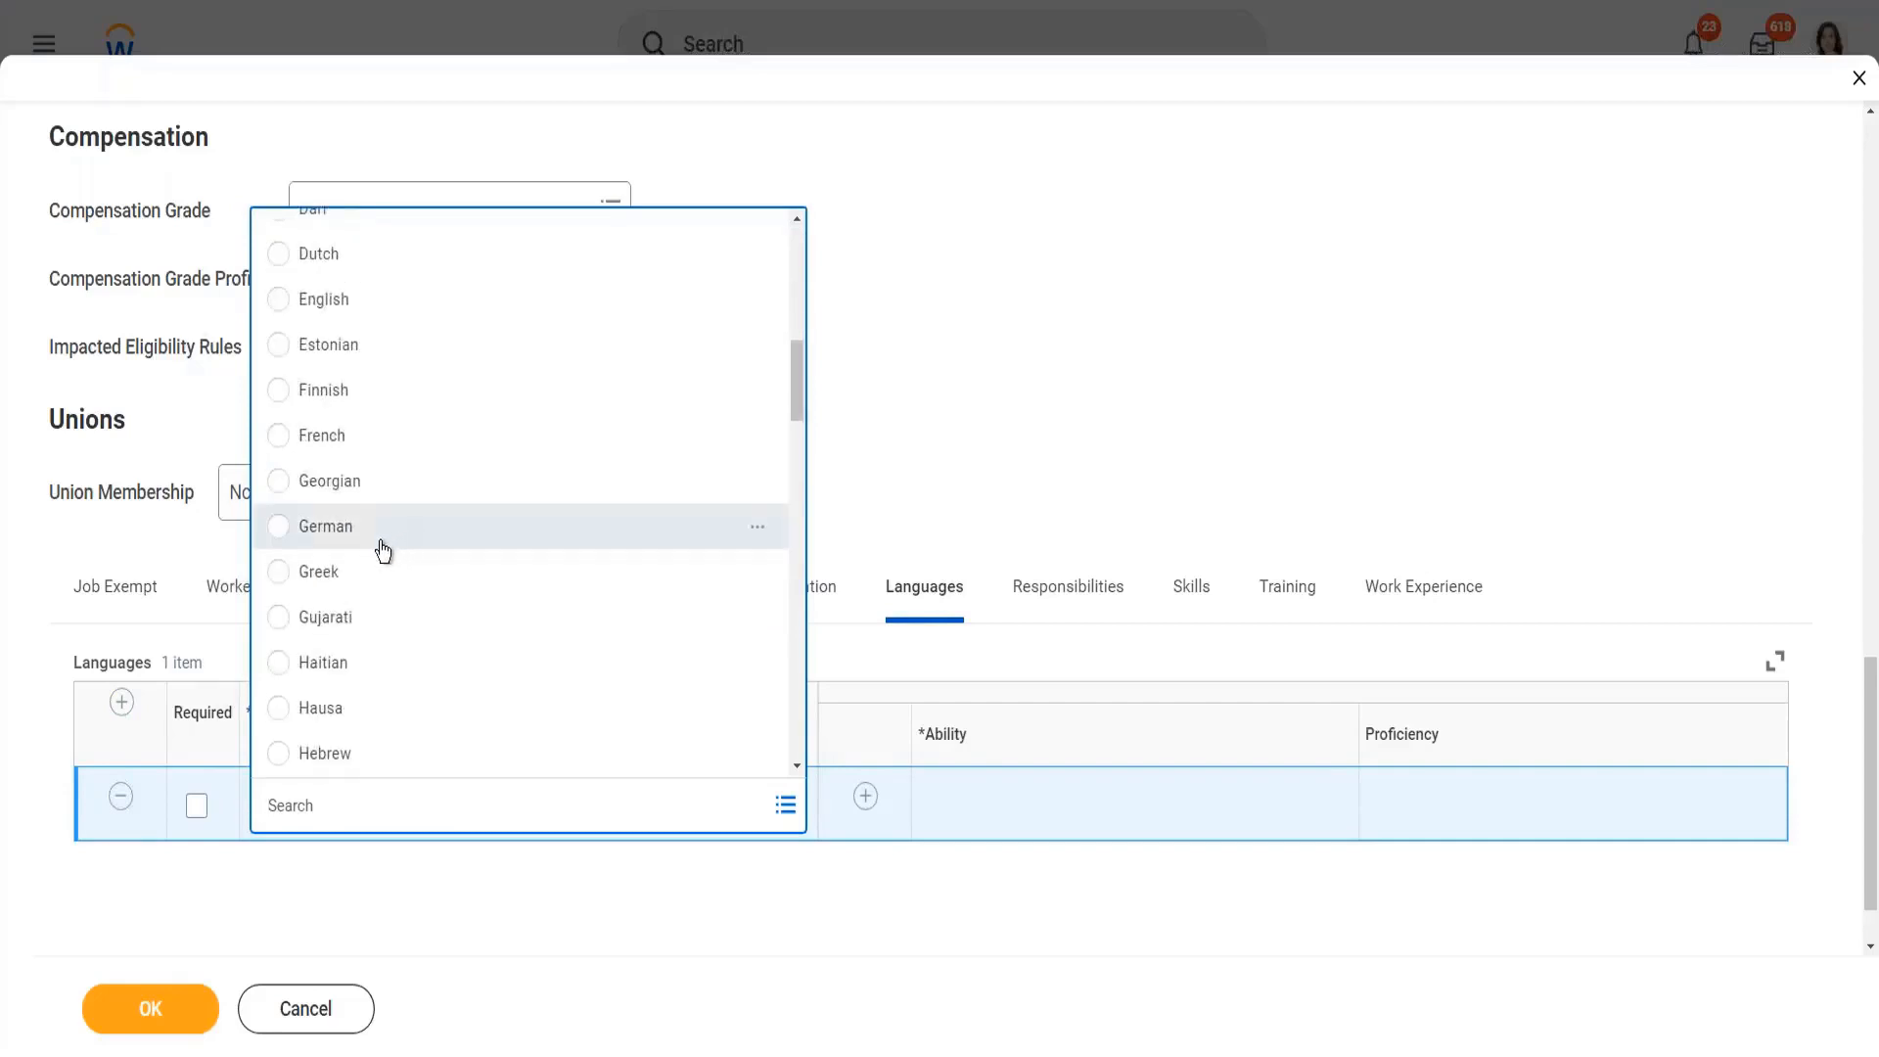
left_click(375, 538)
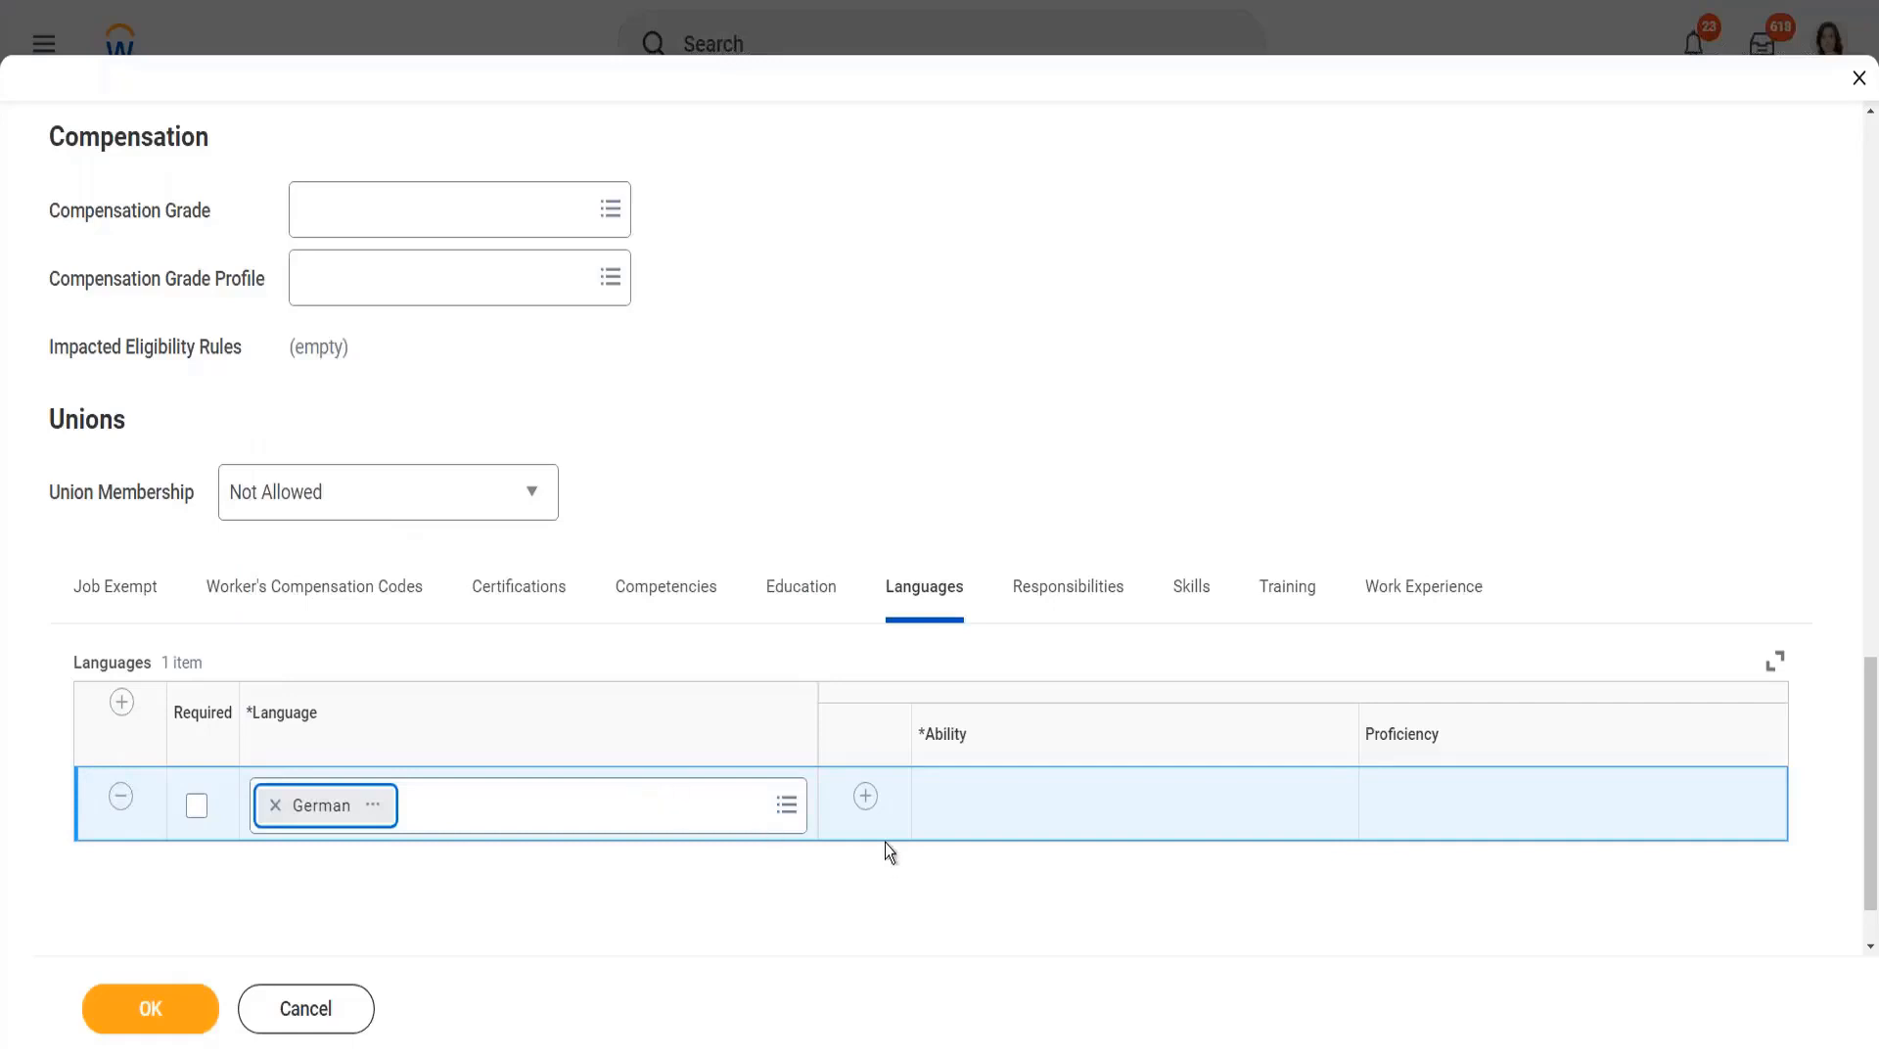
Add an ability to the German row with Overall as the ability and 5 - Fluent as the proficiency.
left_click(867, 796)
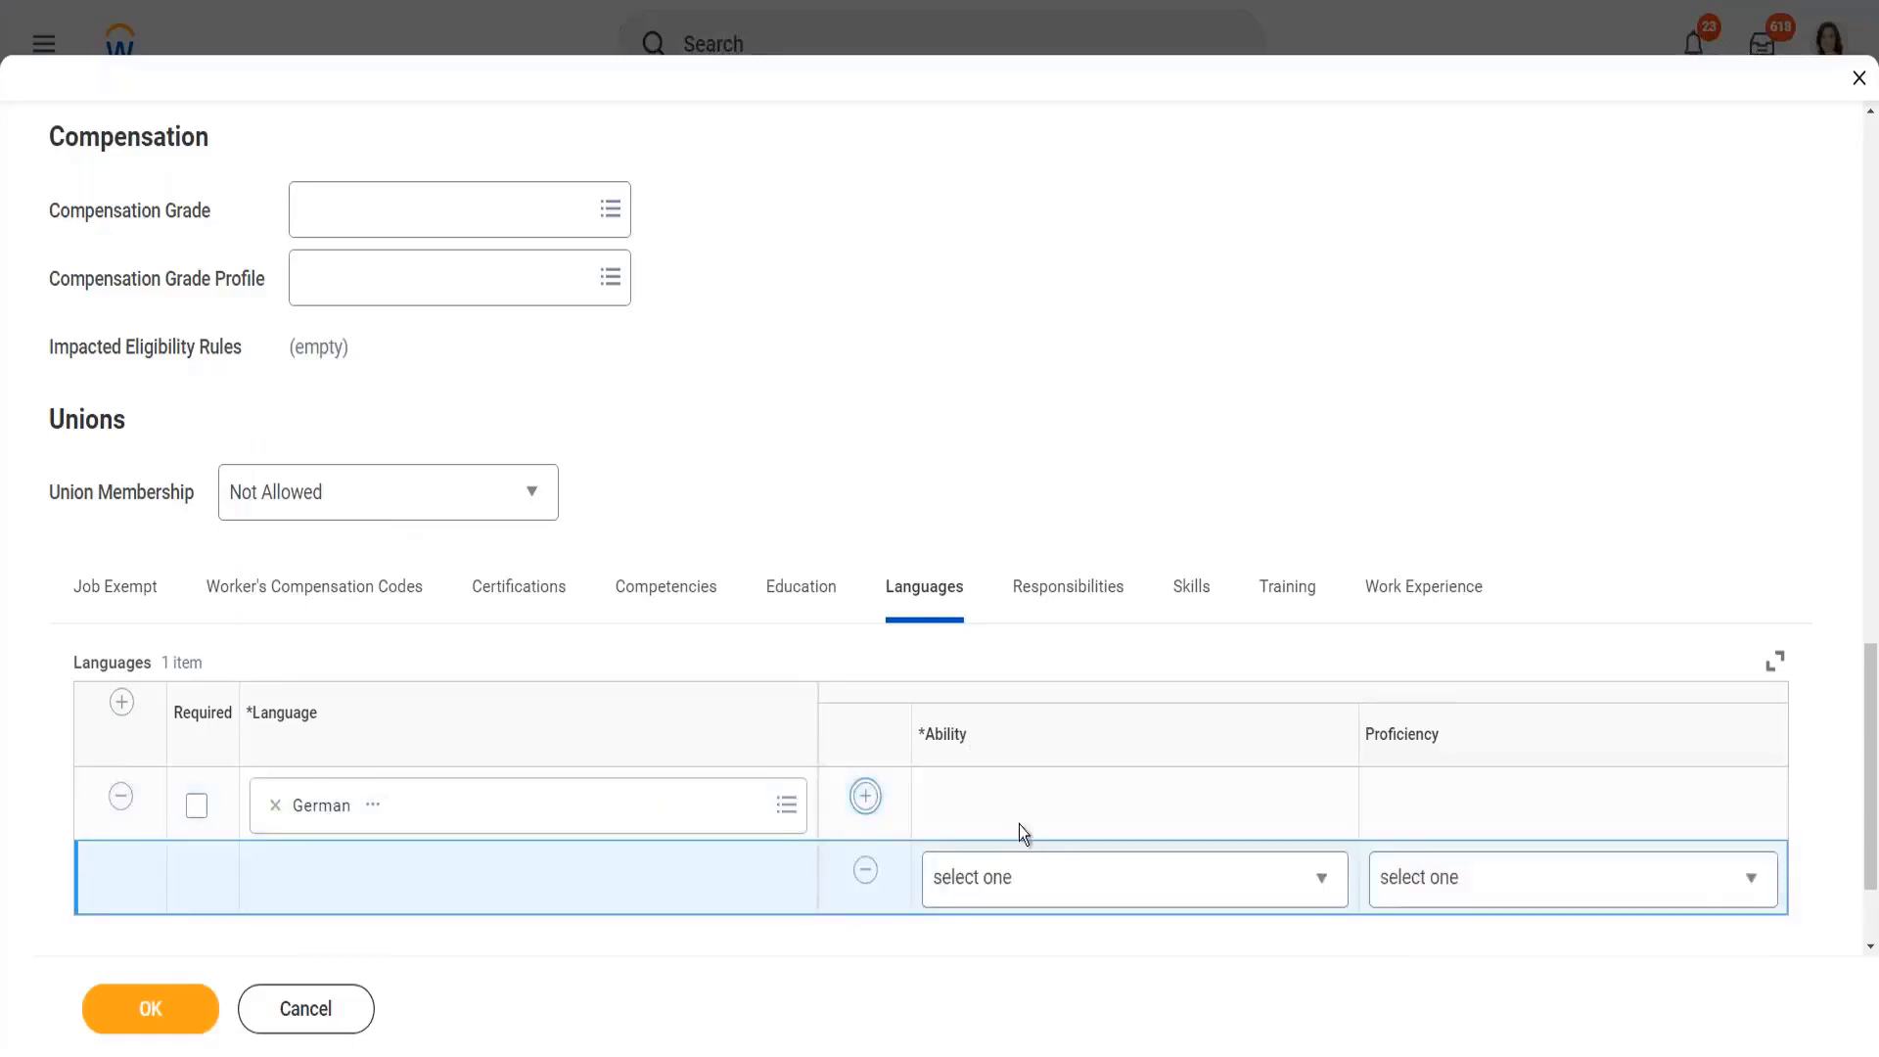
left_click(1033, 884)
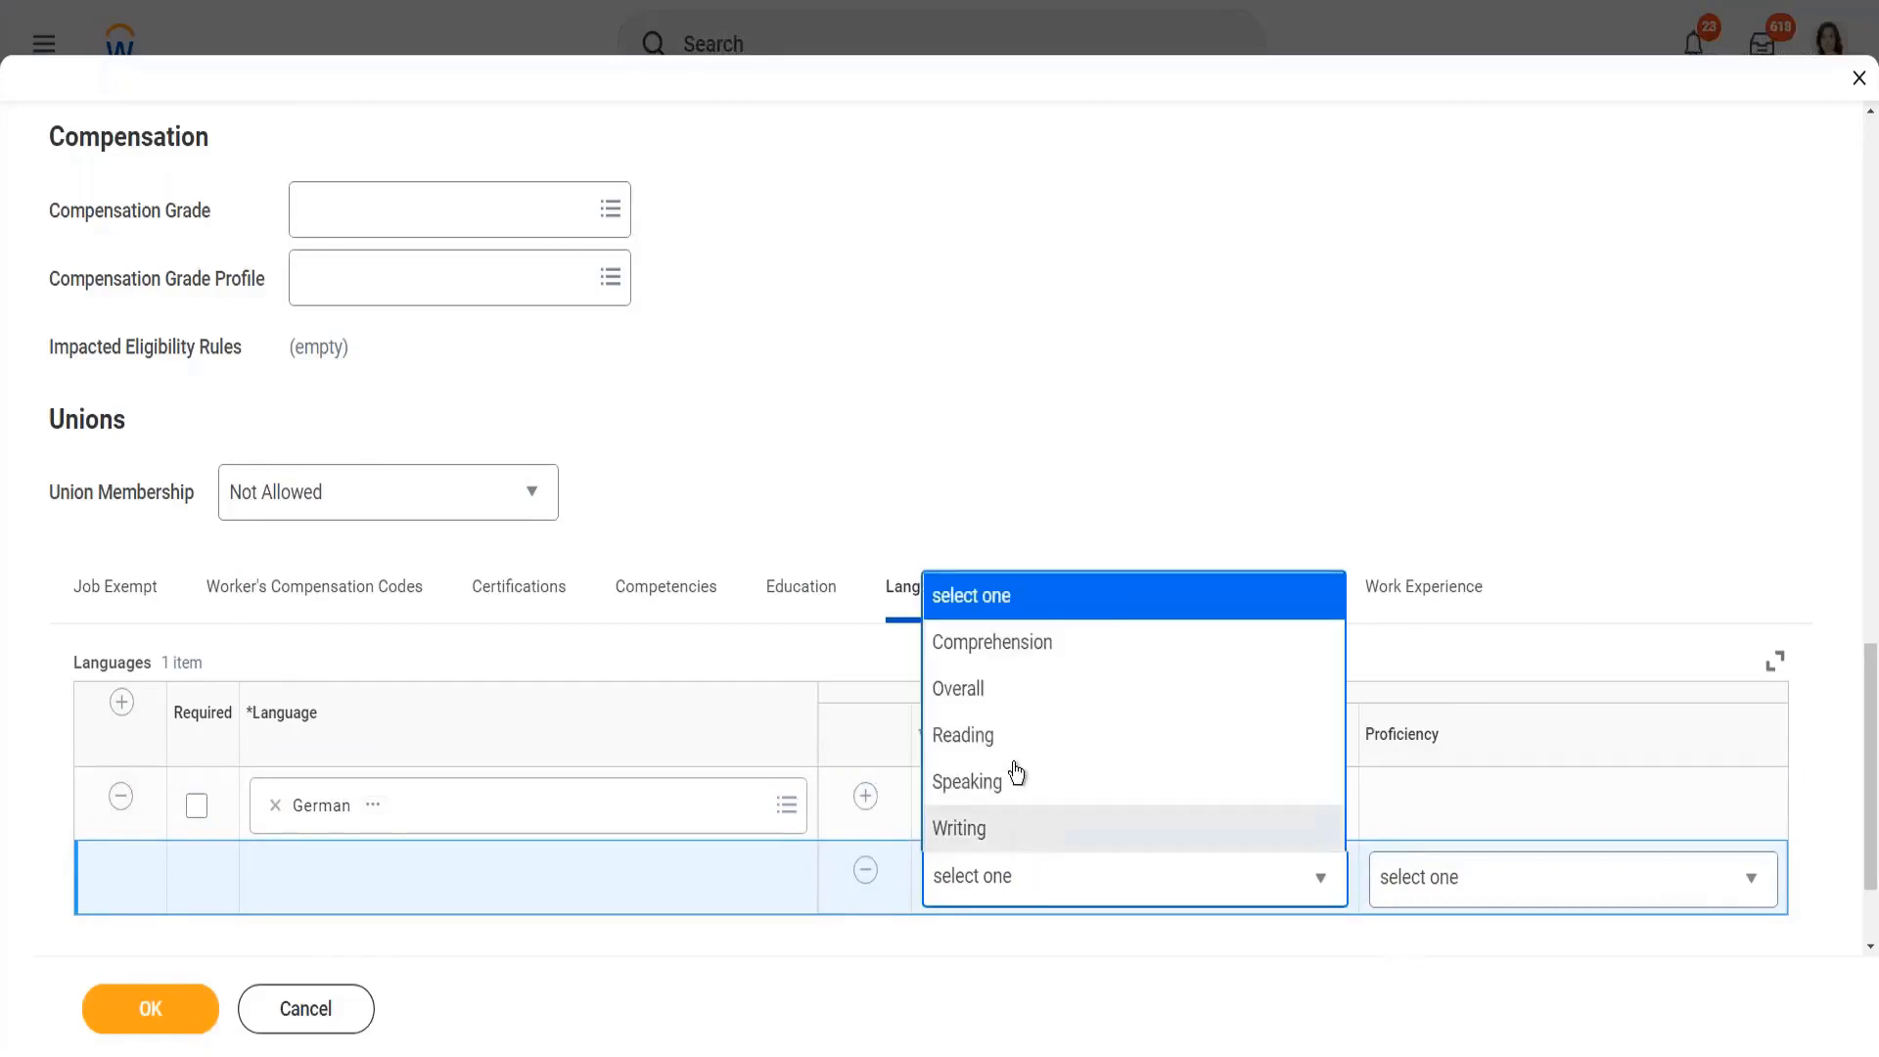
left_click(995, 694)
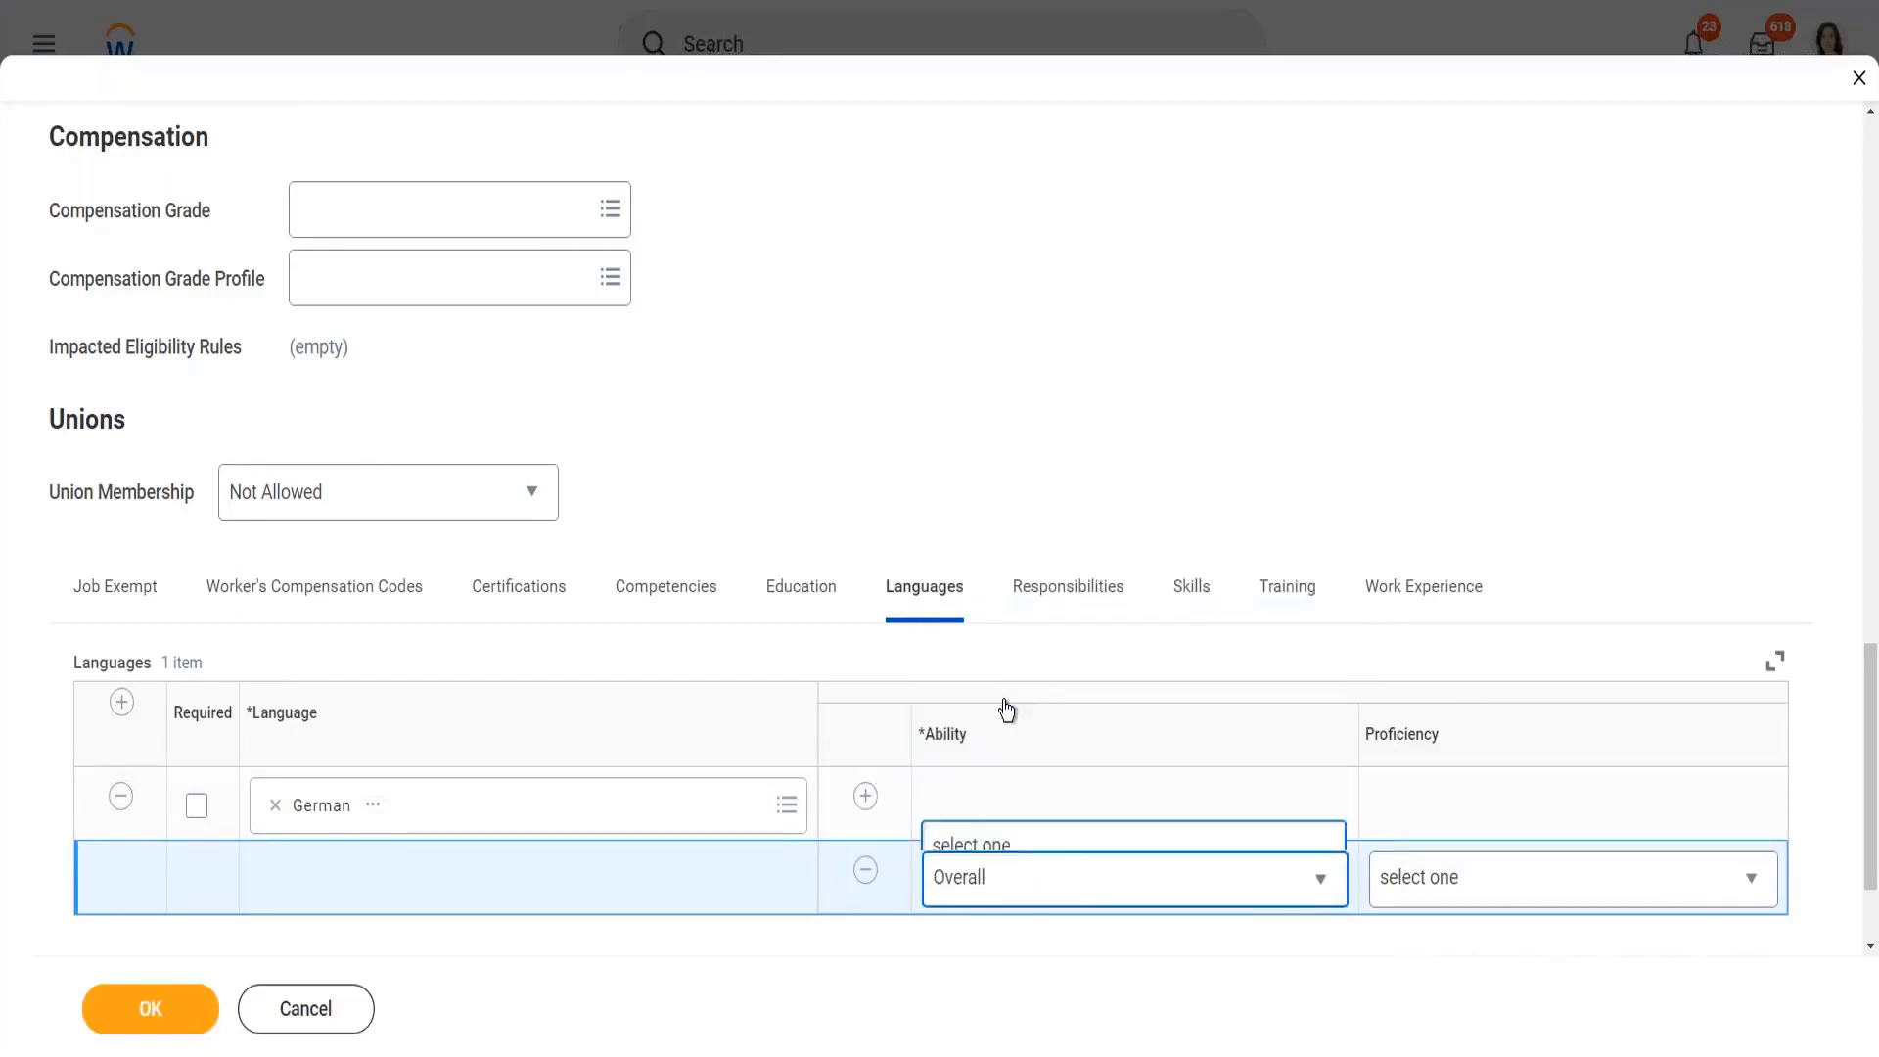
left_click(1487, 888)
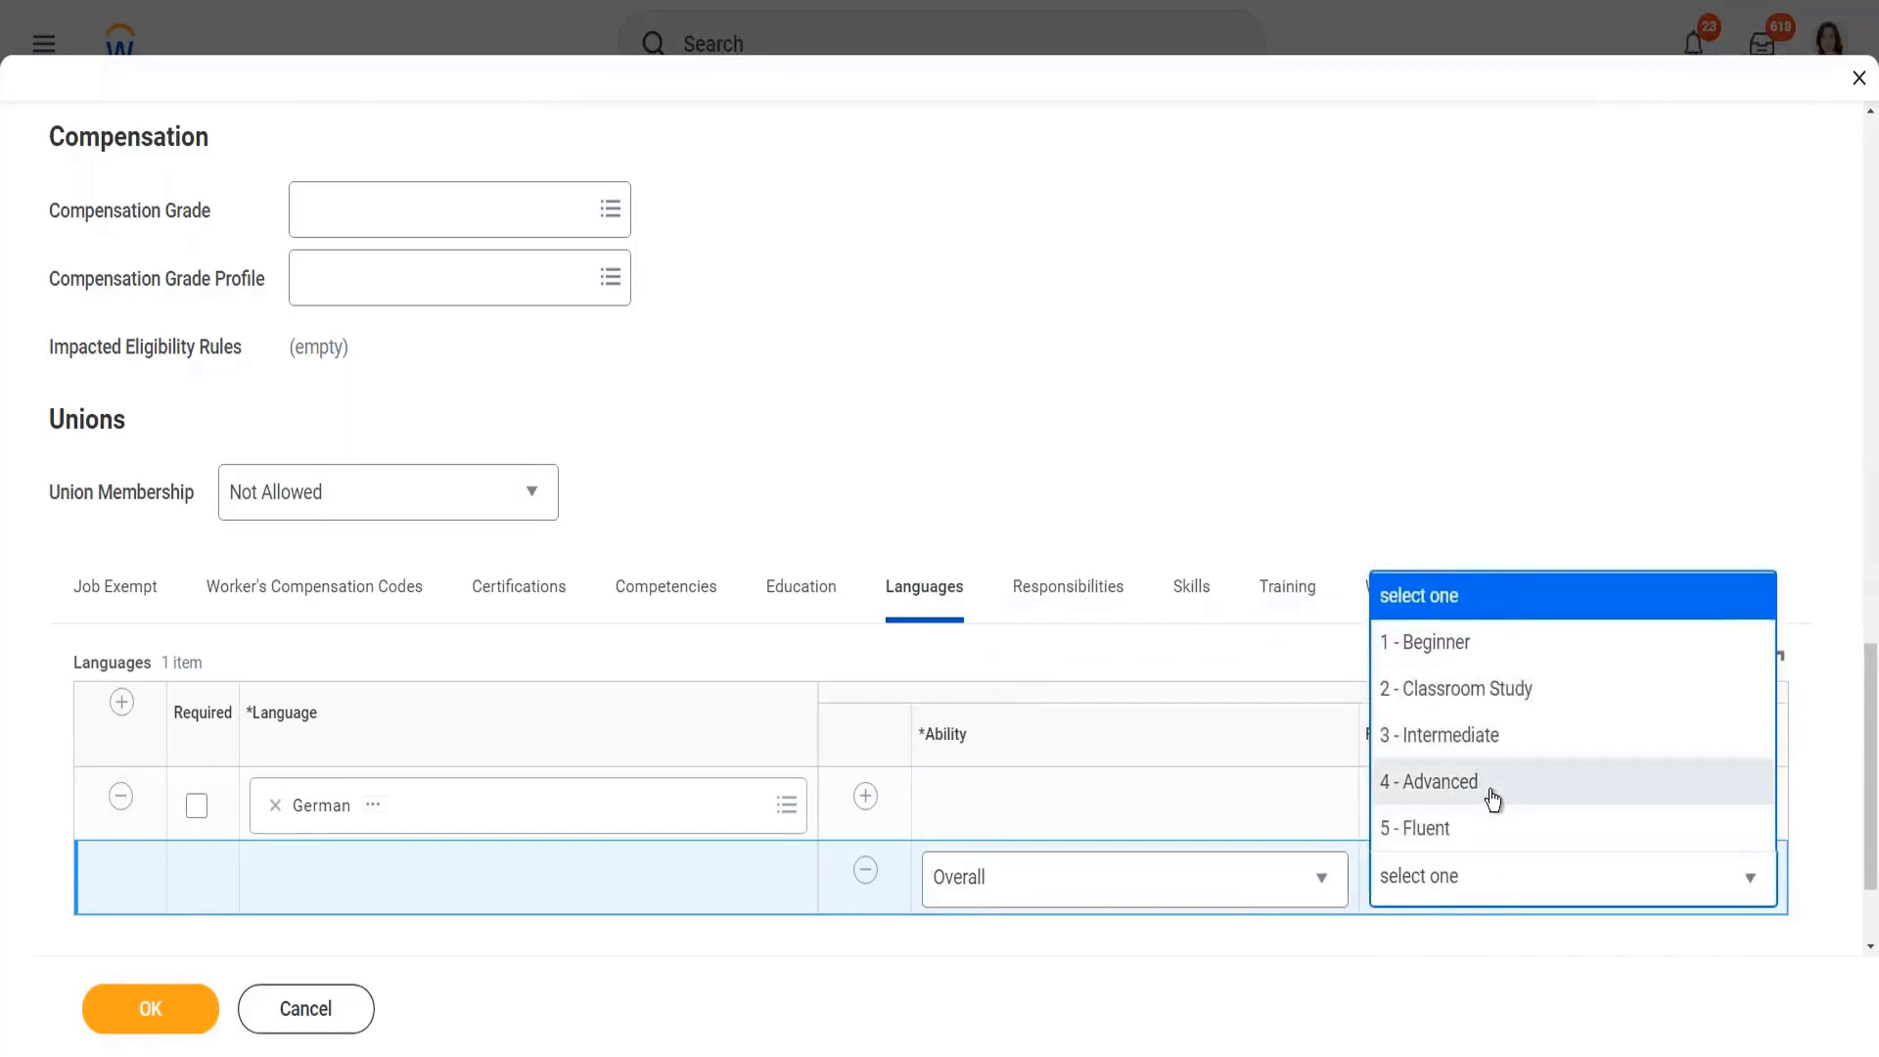
left_click(1488, 838)
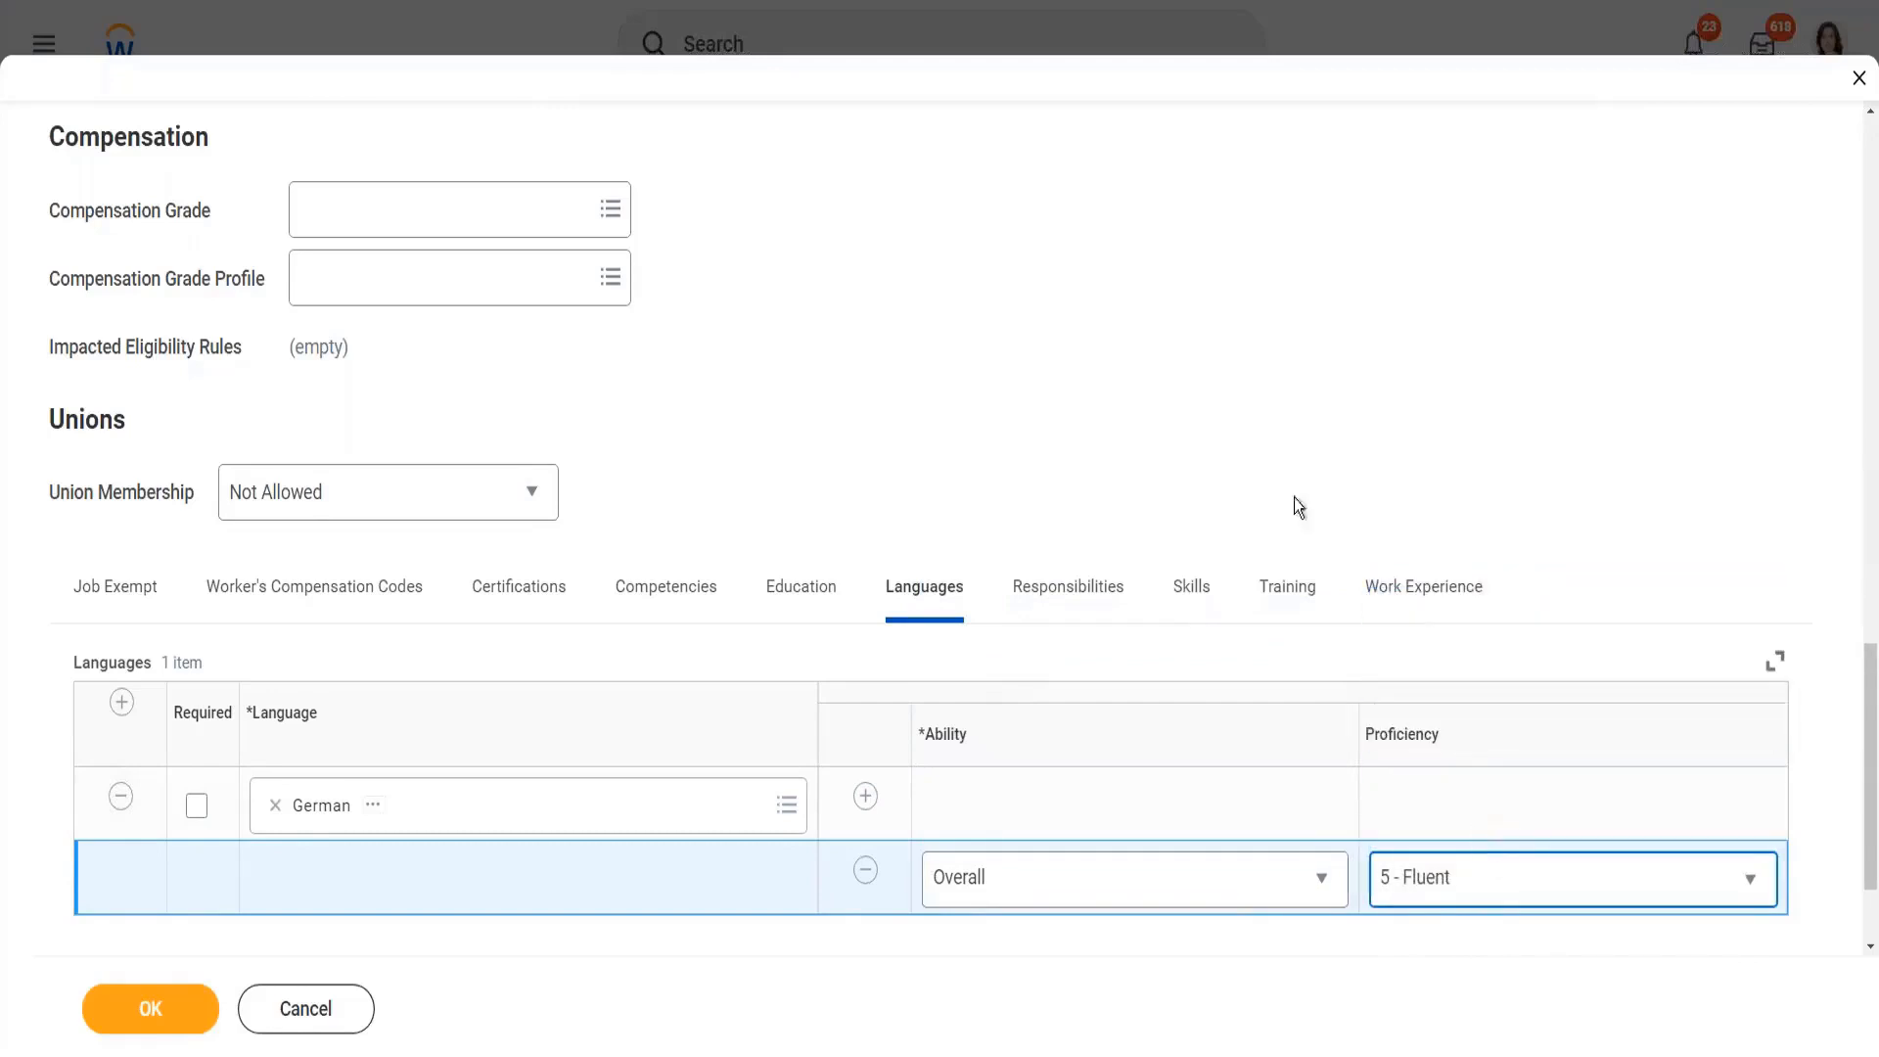
left_click(1184, 317)
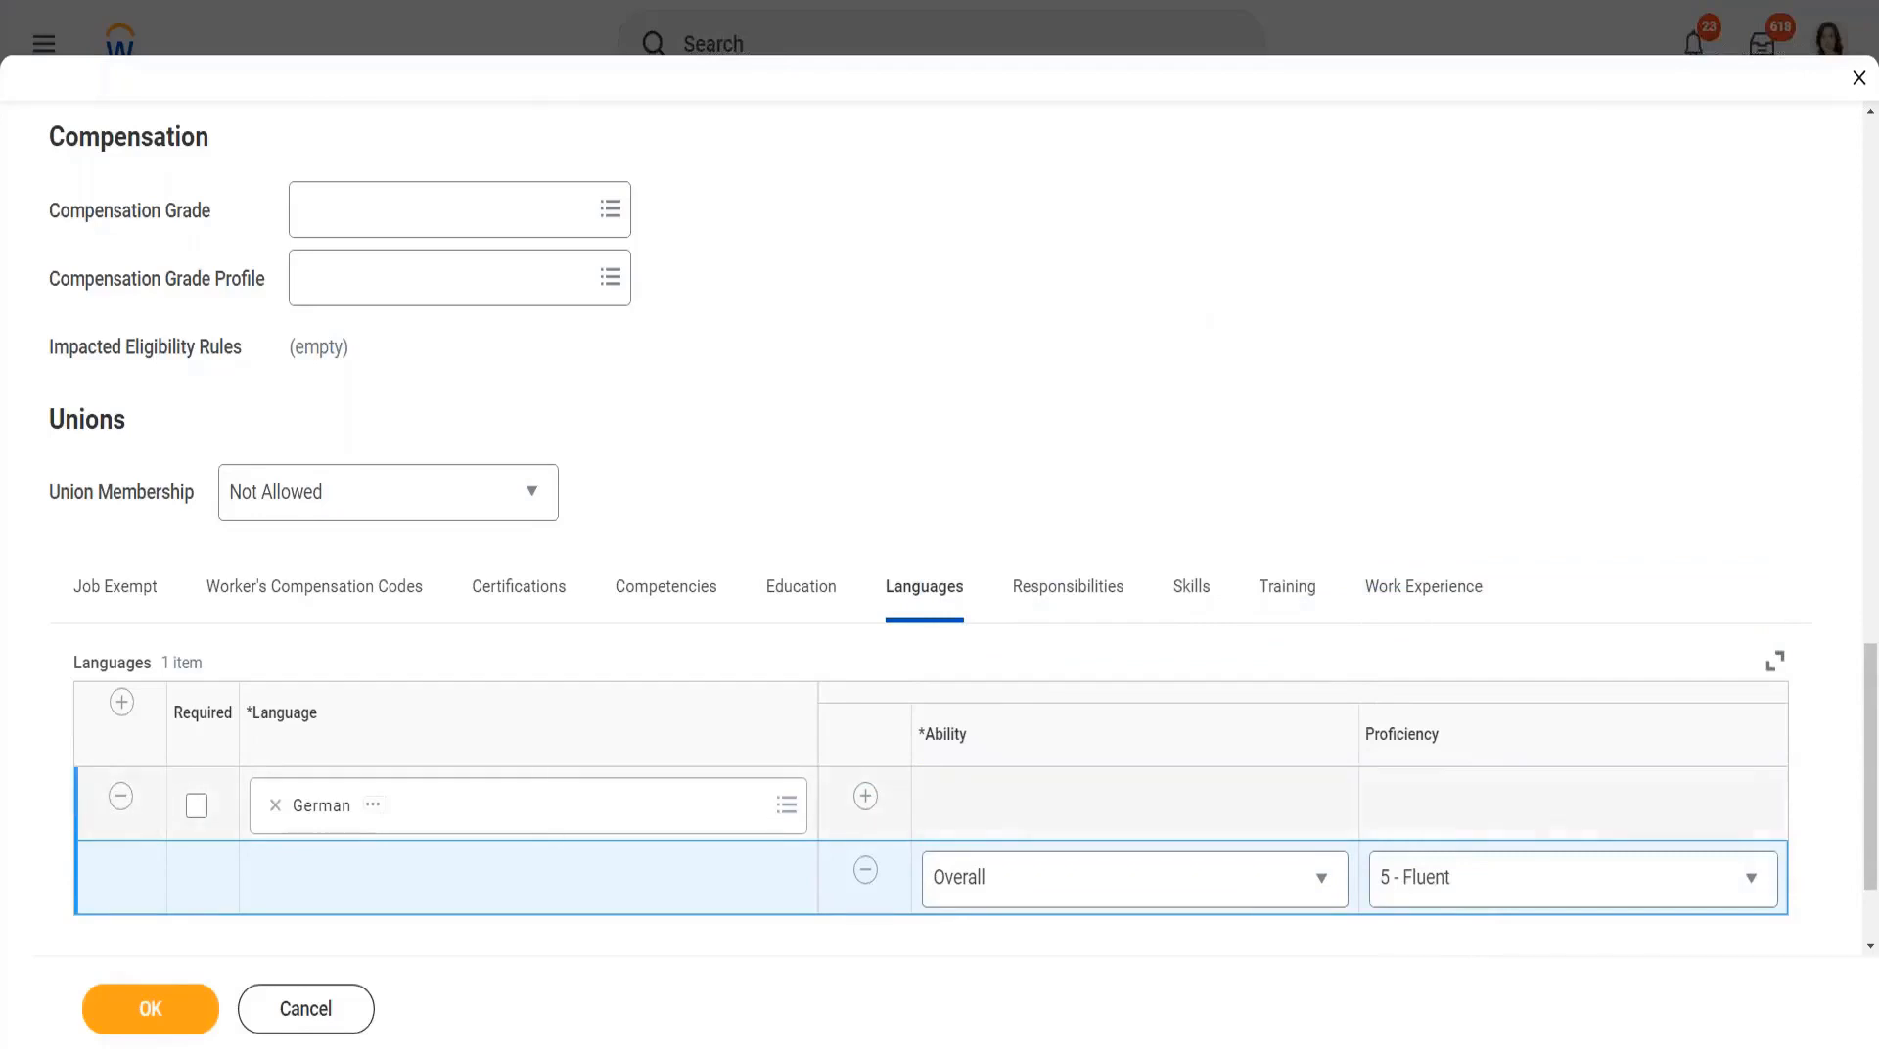
Add a second Languages row with English as the language.
left_click(121, 703)
left_click(400, 802)
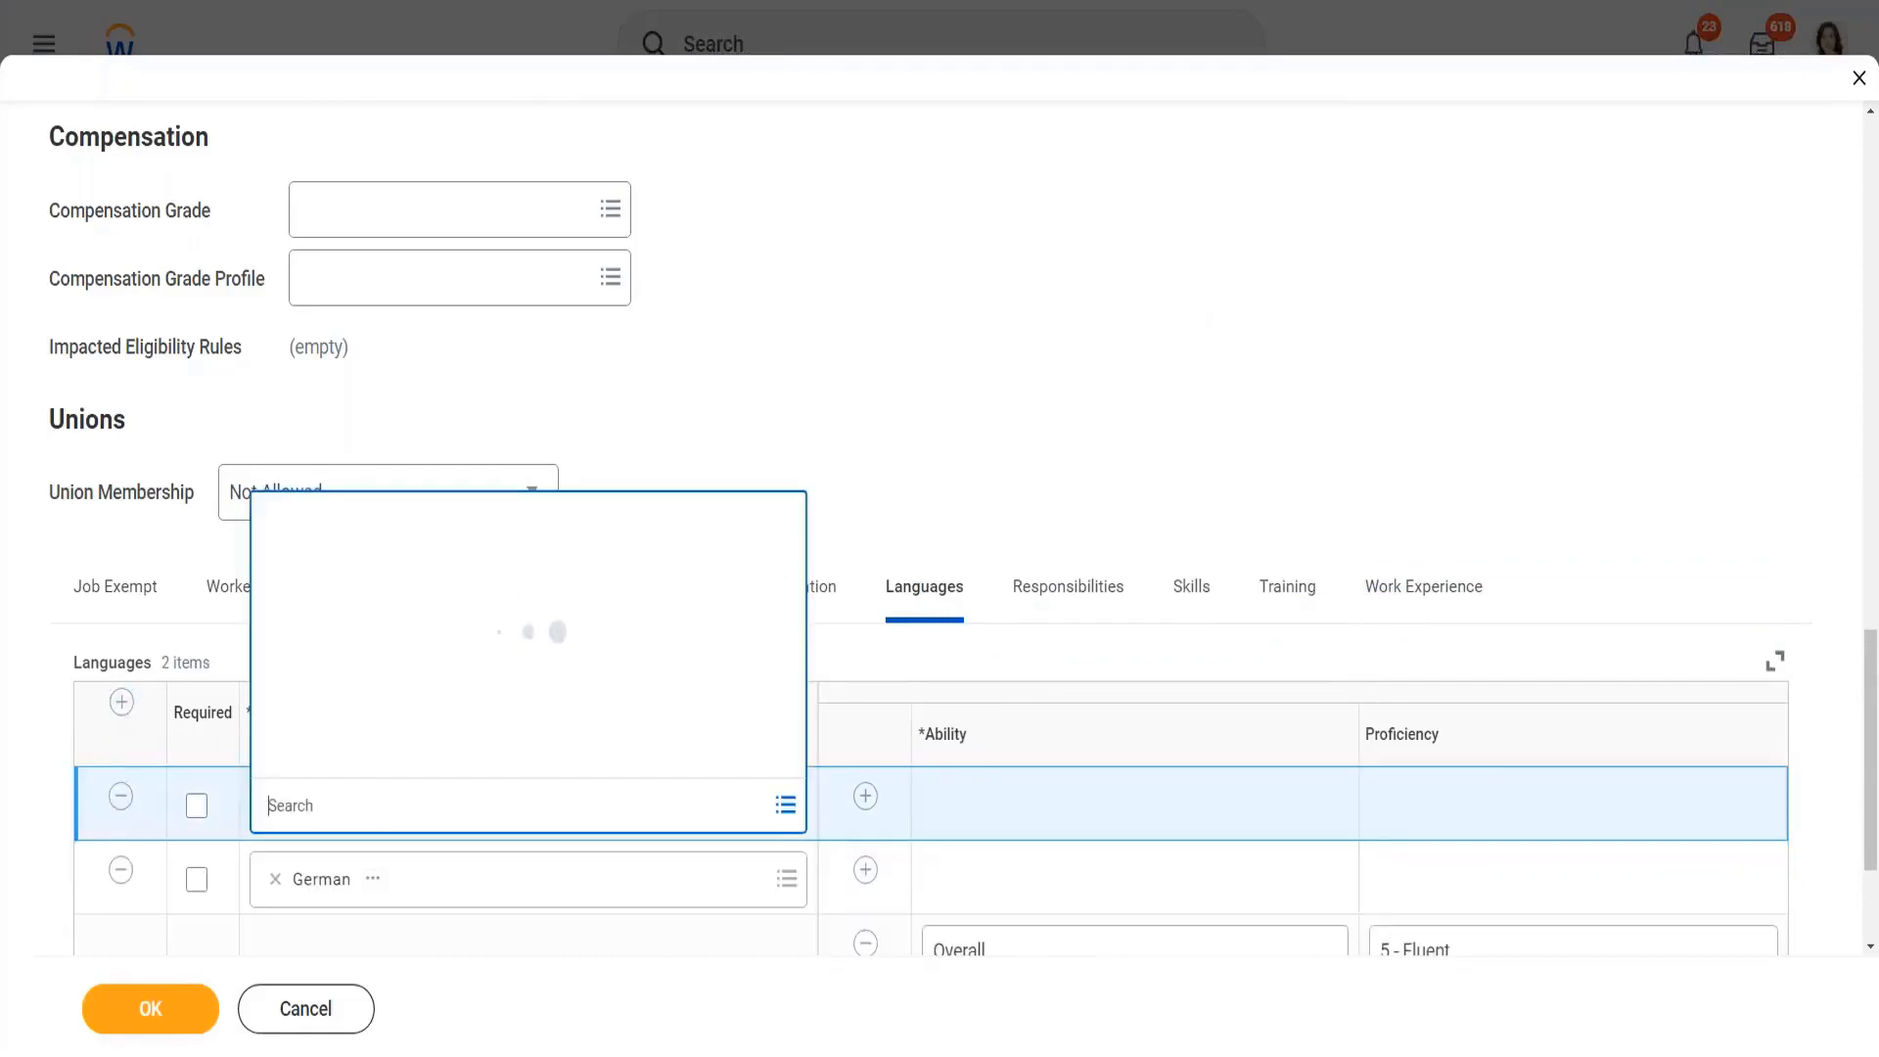
type("english")
key("Return")
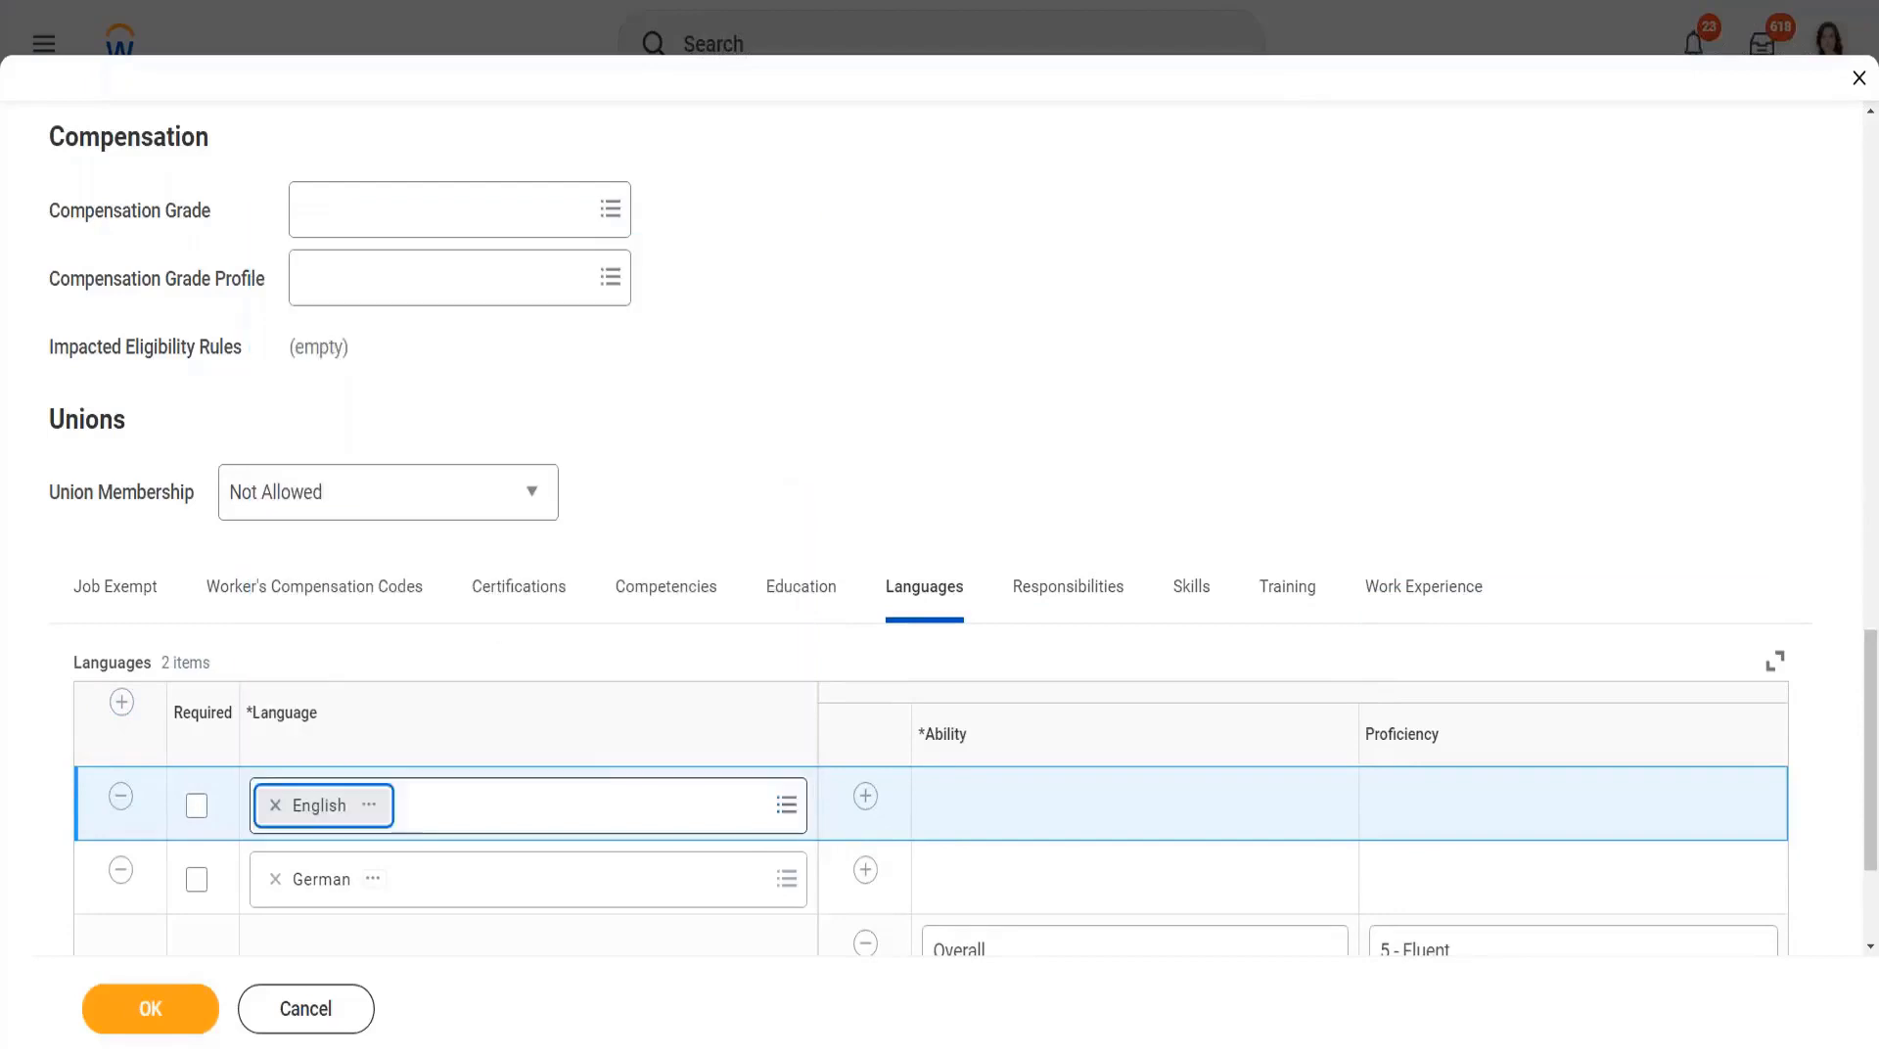
Add an ability to the English row with Overall as the ability and 4 - Advanced as the proficiency.
left_click(867, 797)
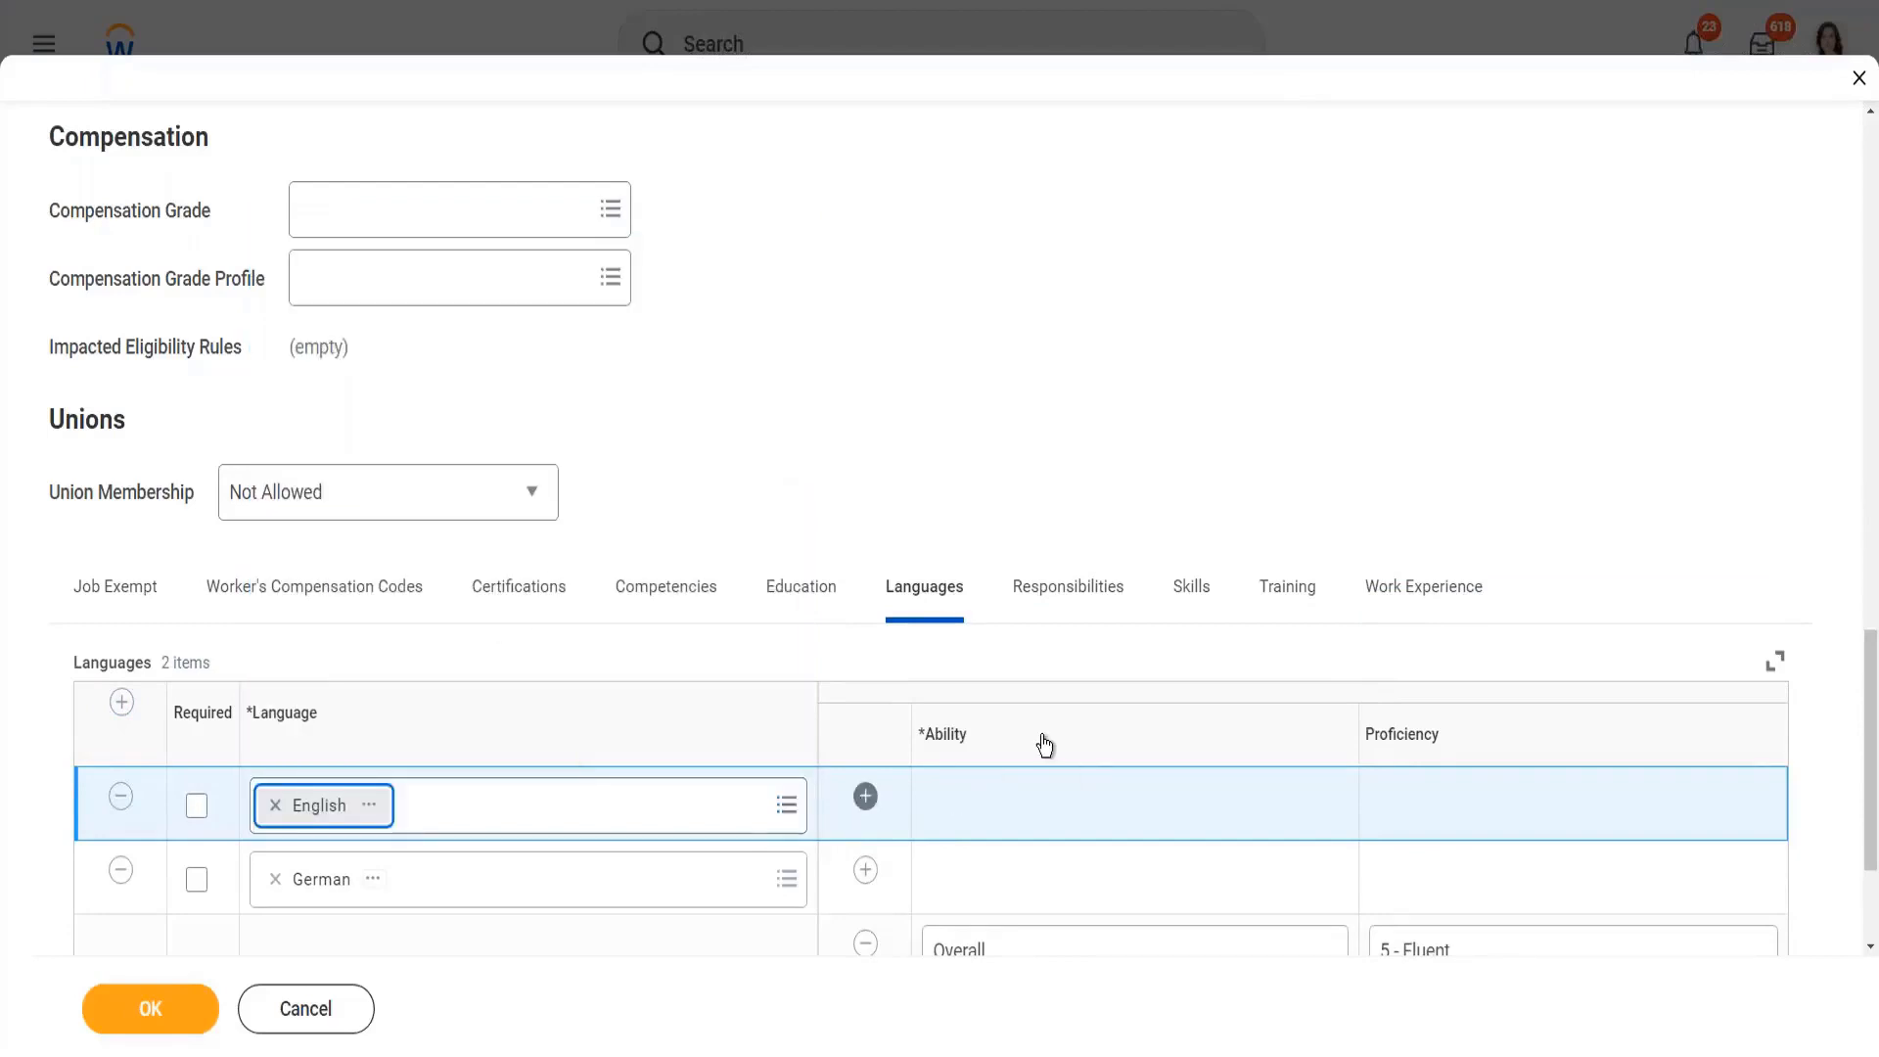
scroll(988, 638, "down", 2)
left_click(986, 638)
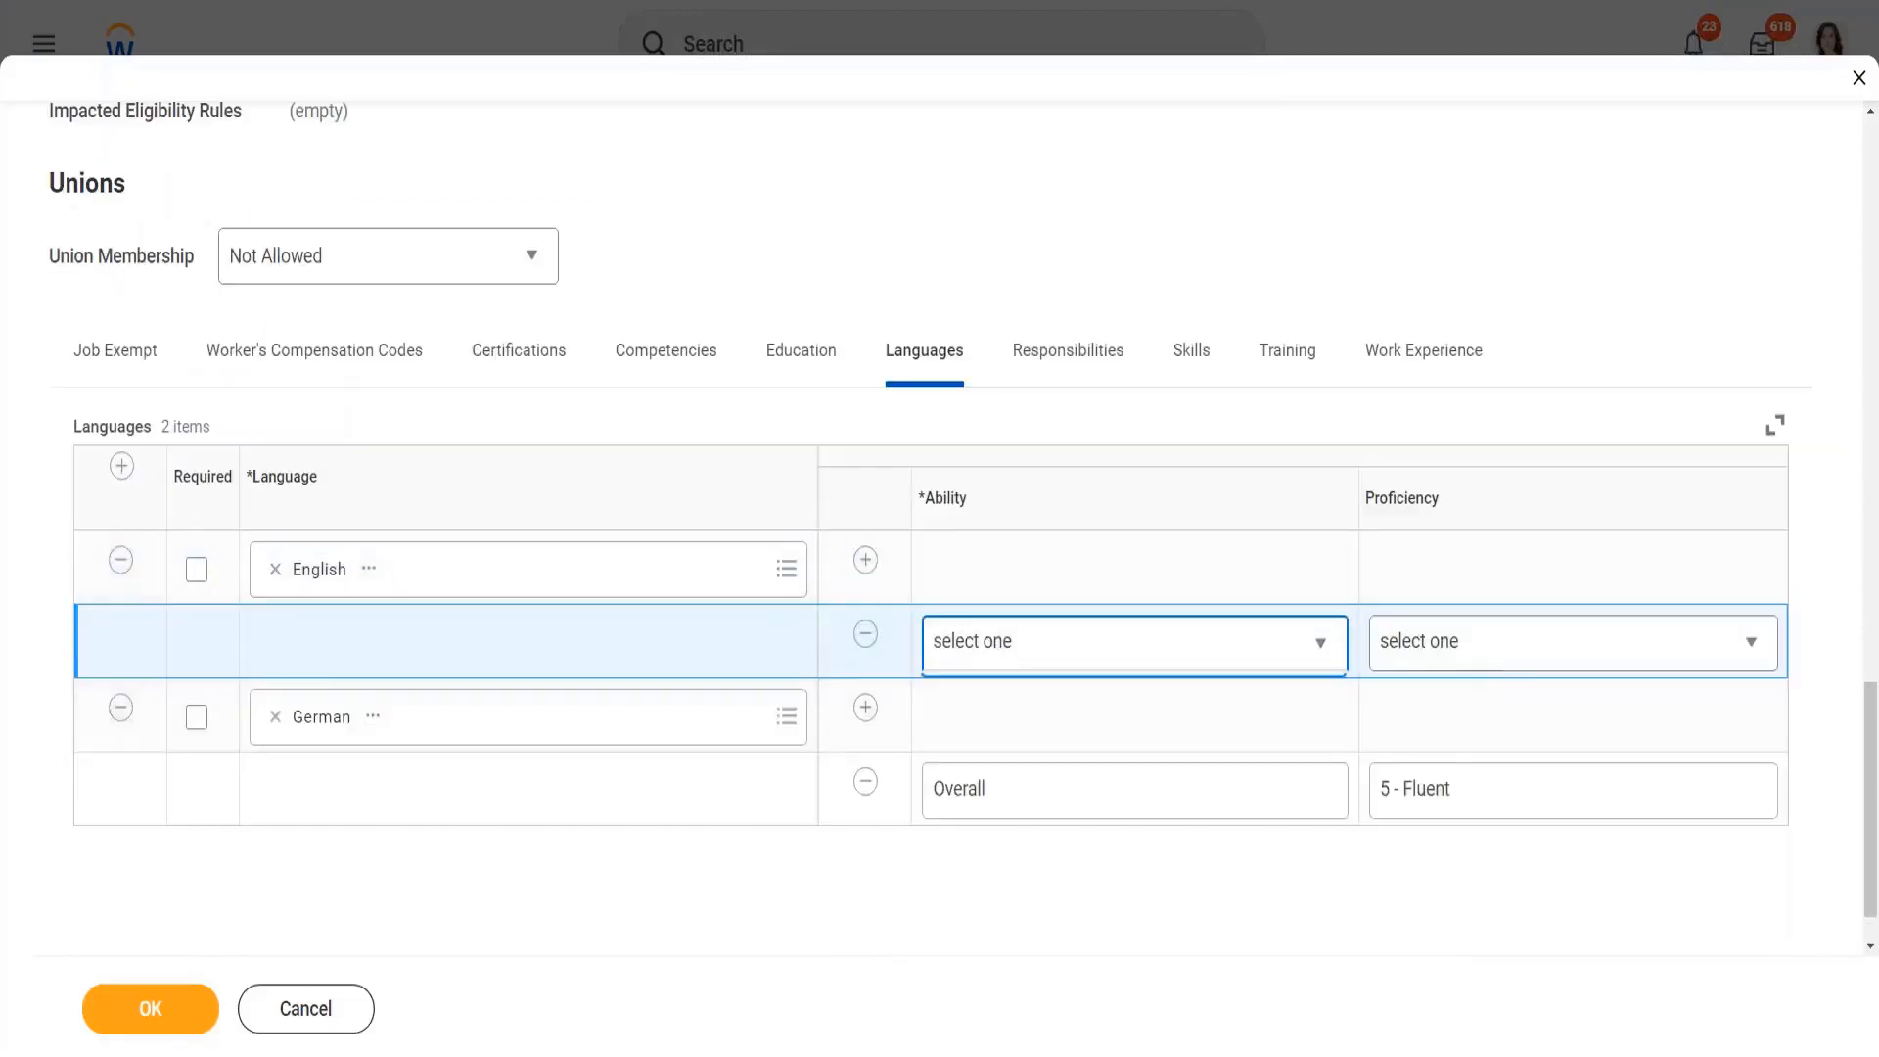
left_click(1000, 648)
left_click(1029, 782)
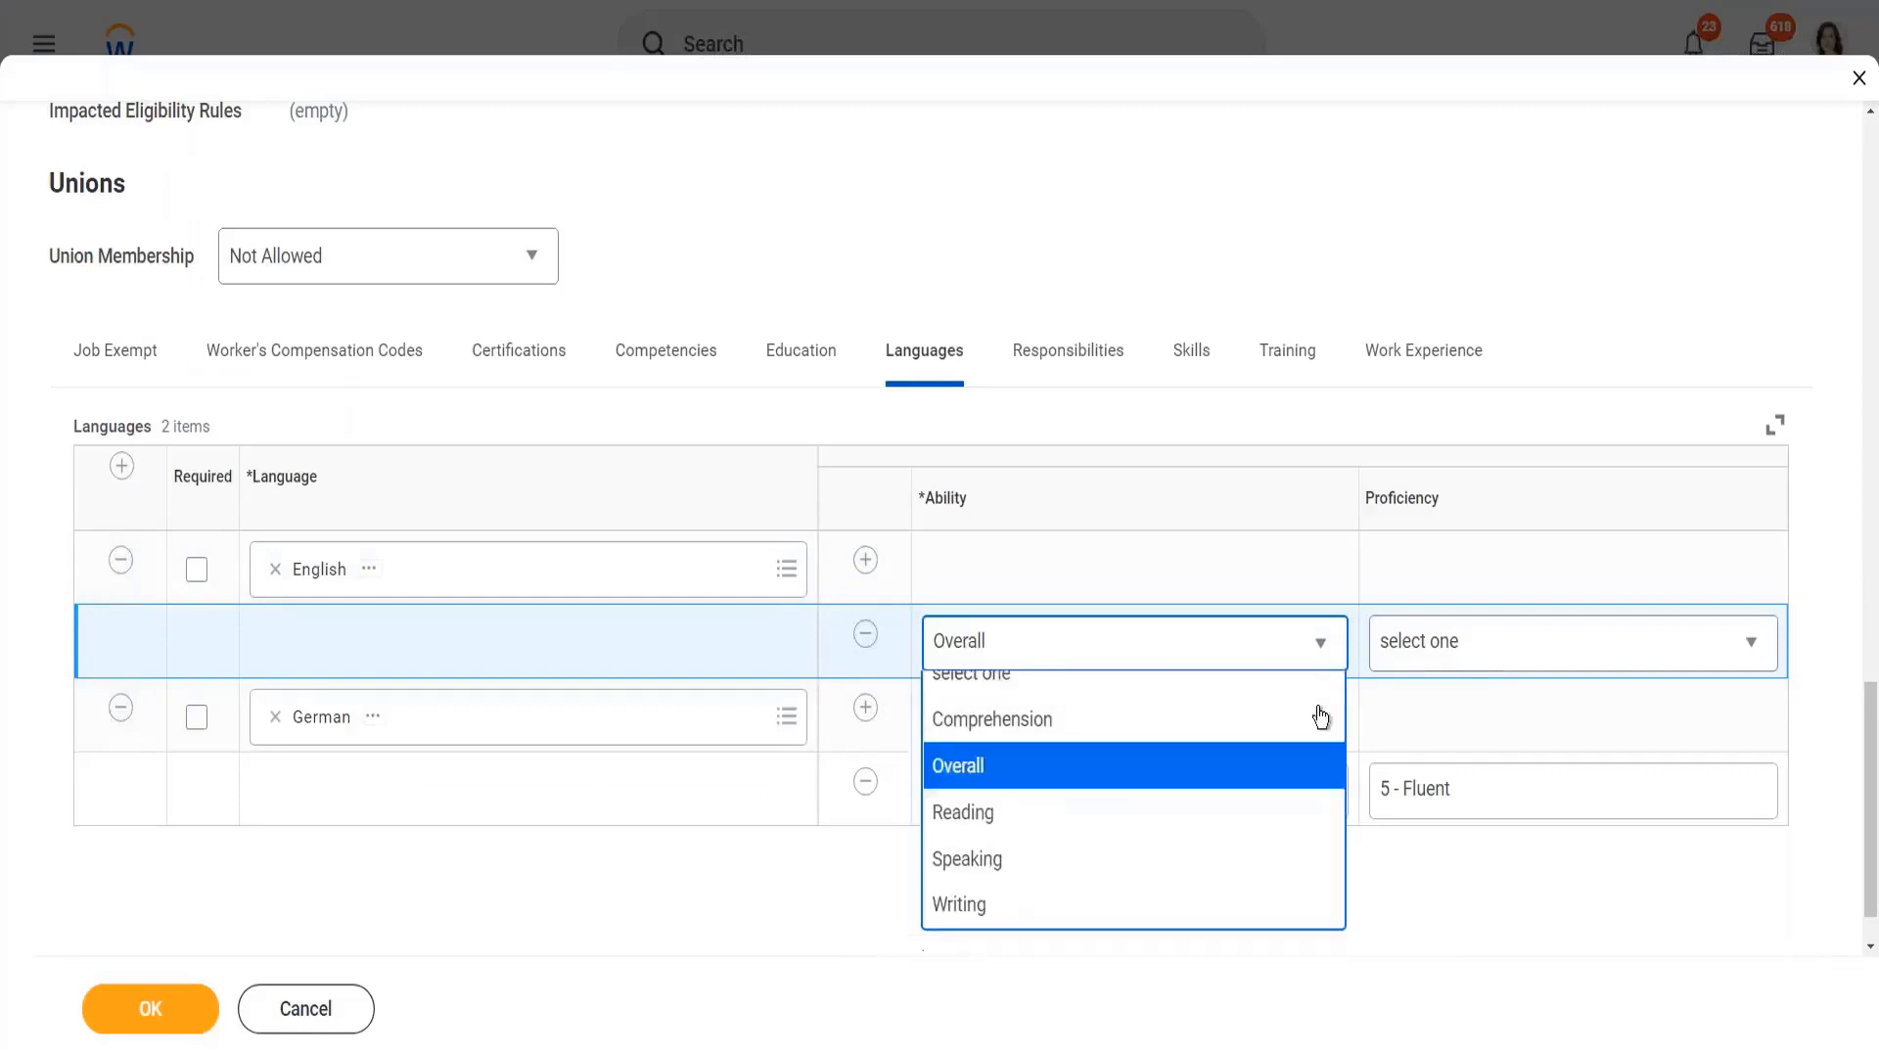
left_click(1511, 650)
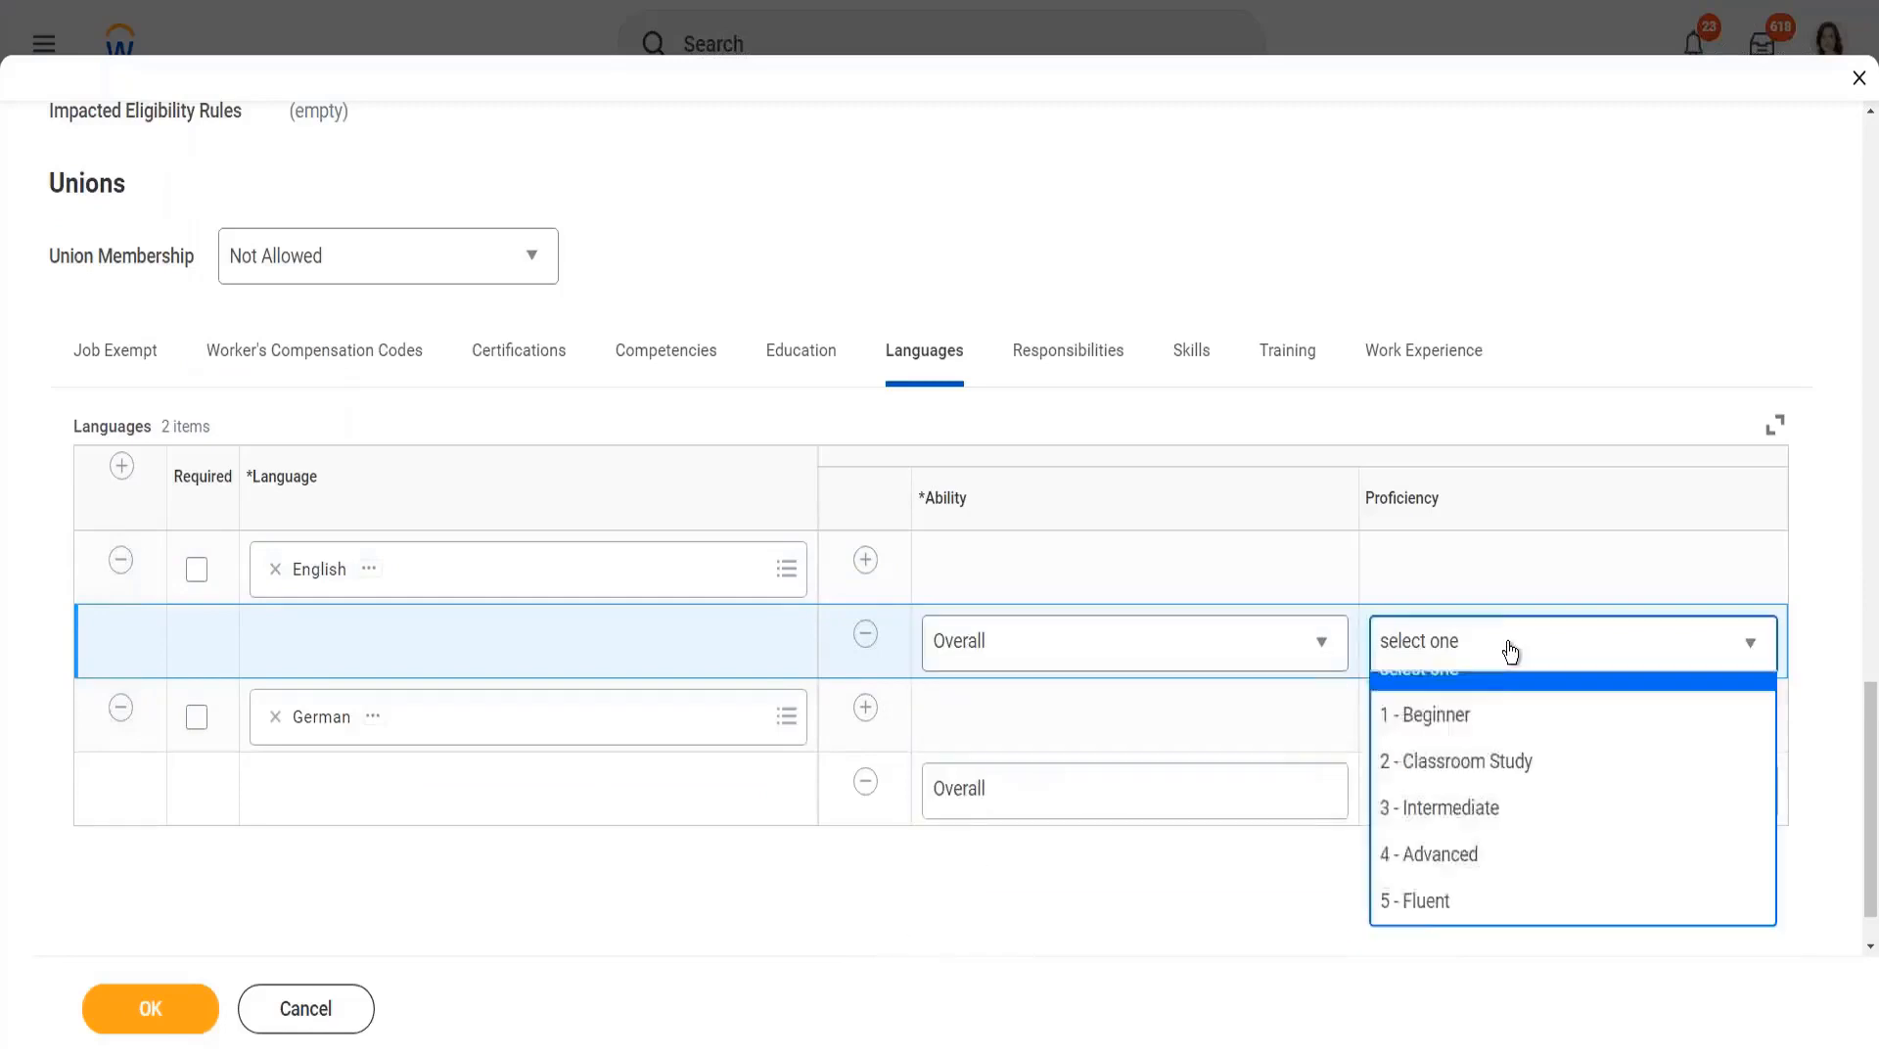
left_click(1476, 871)
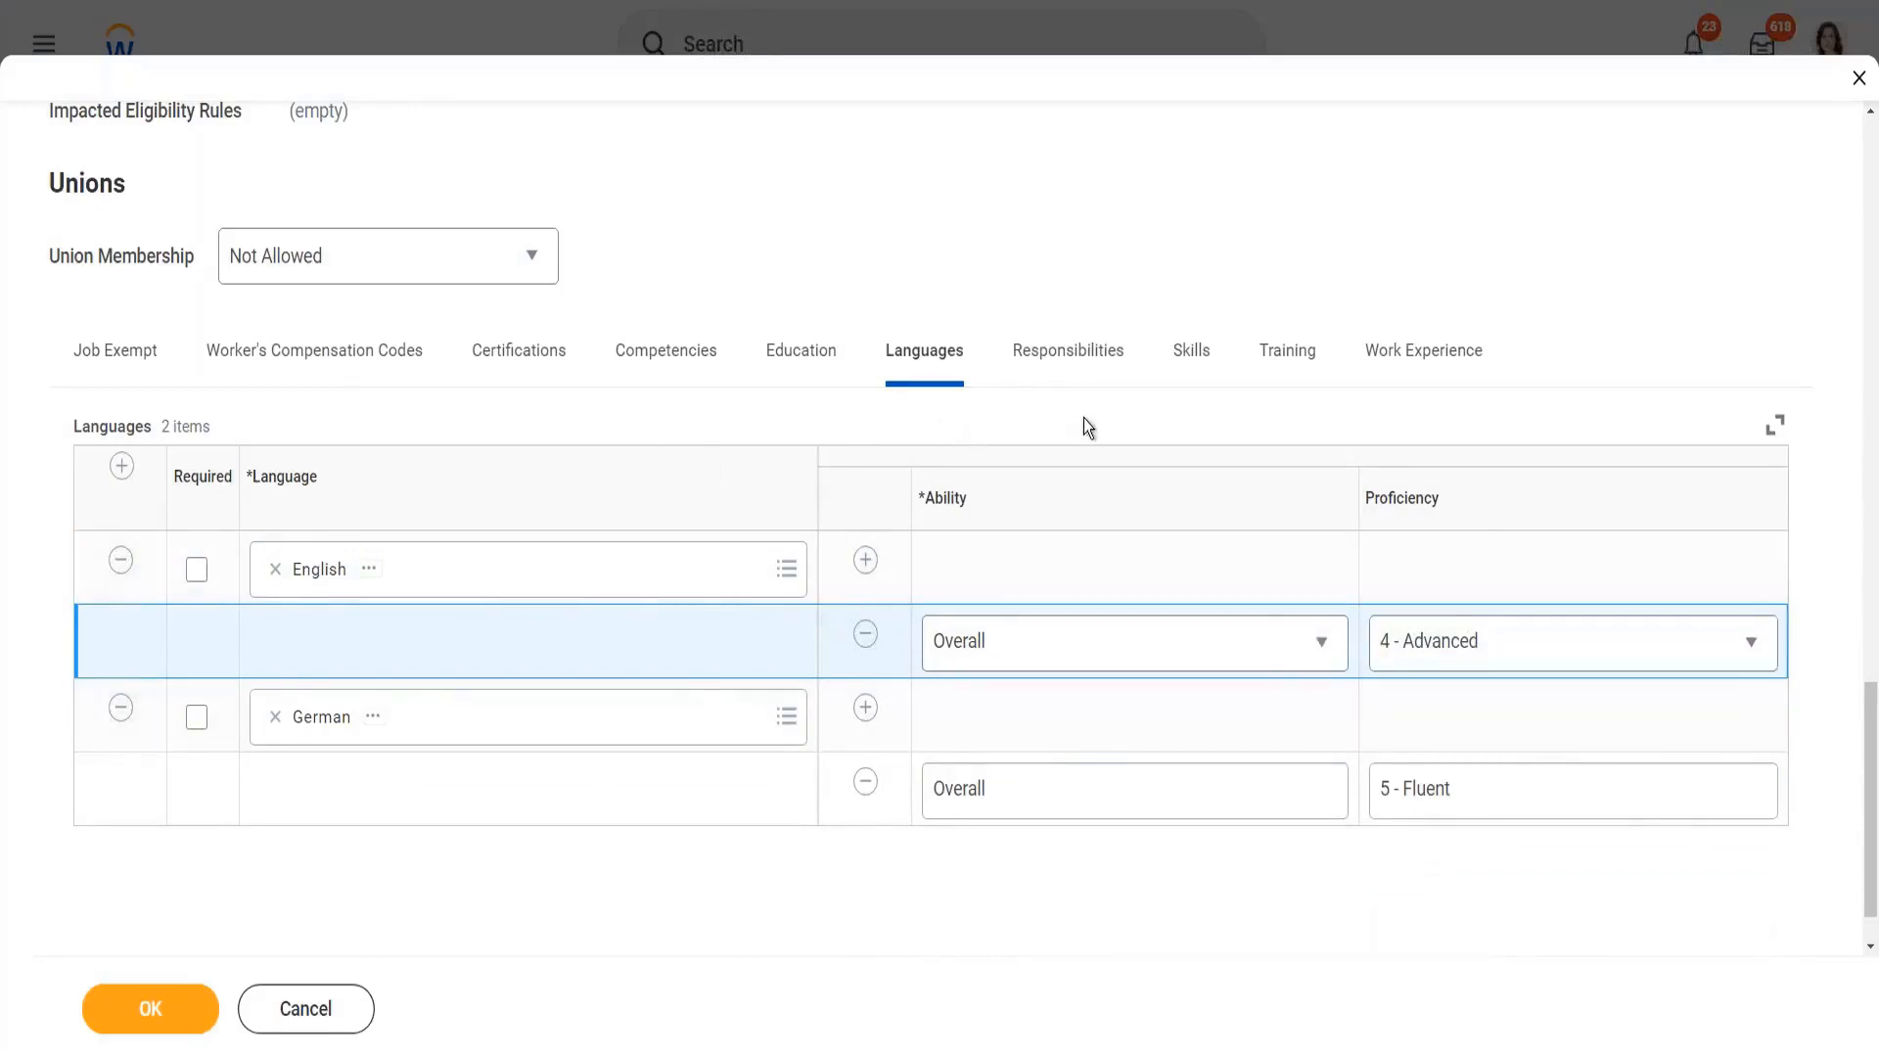
Add a Training row to the job profile with the training named Workday Basics.
left_click(1081, 363)
left_click(1200, 550)
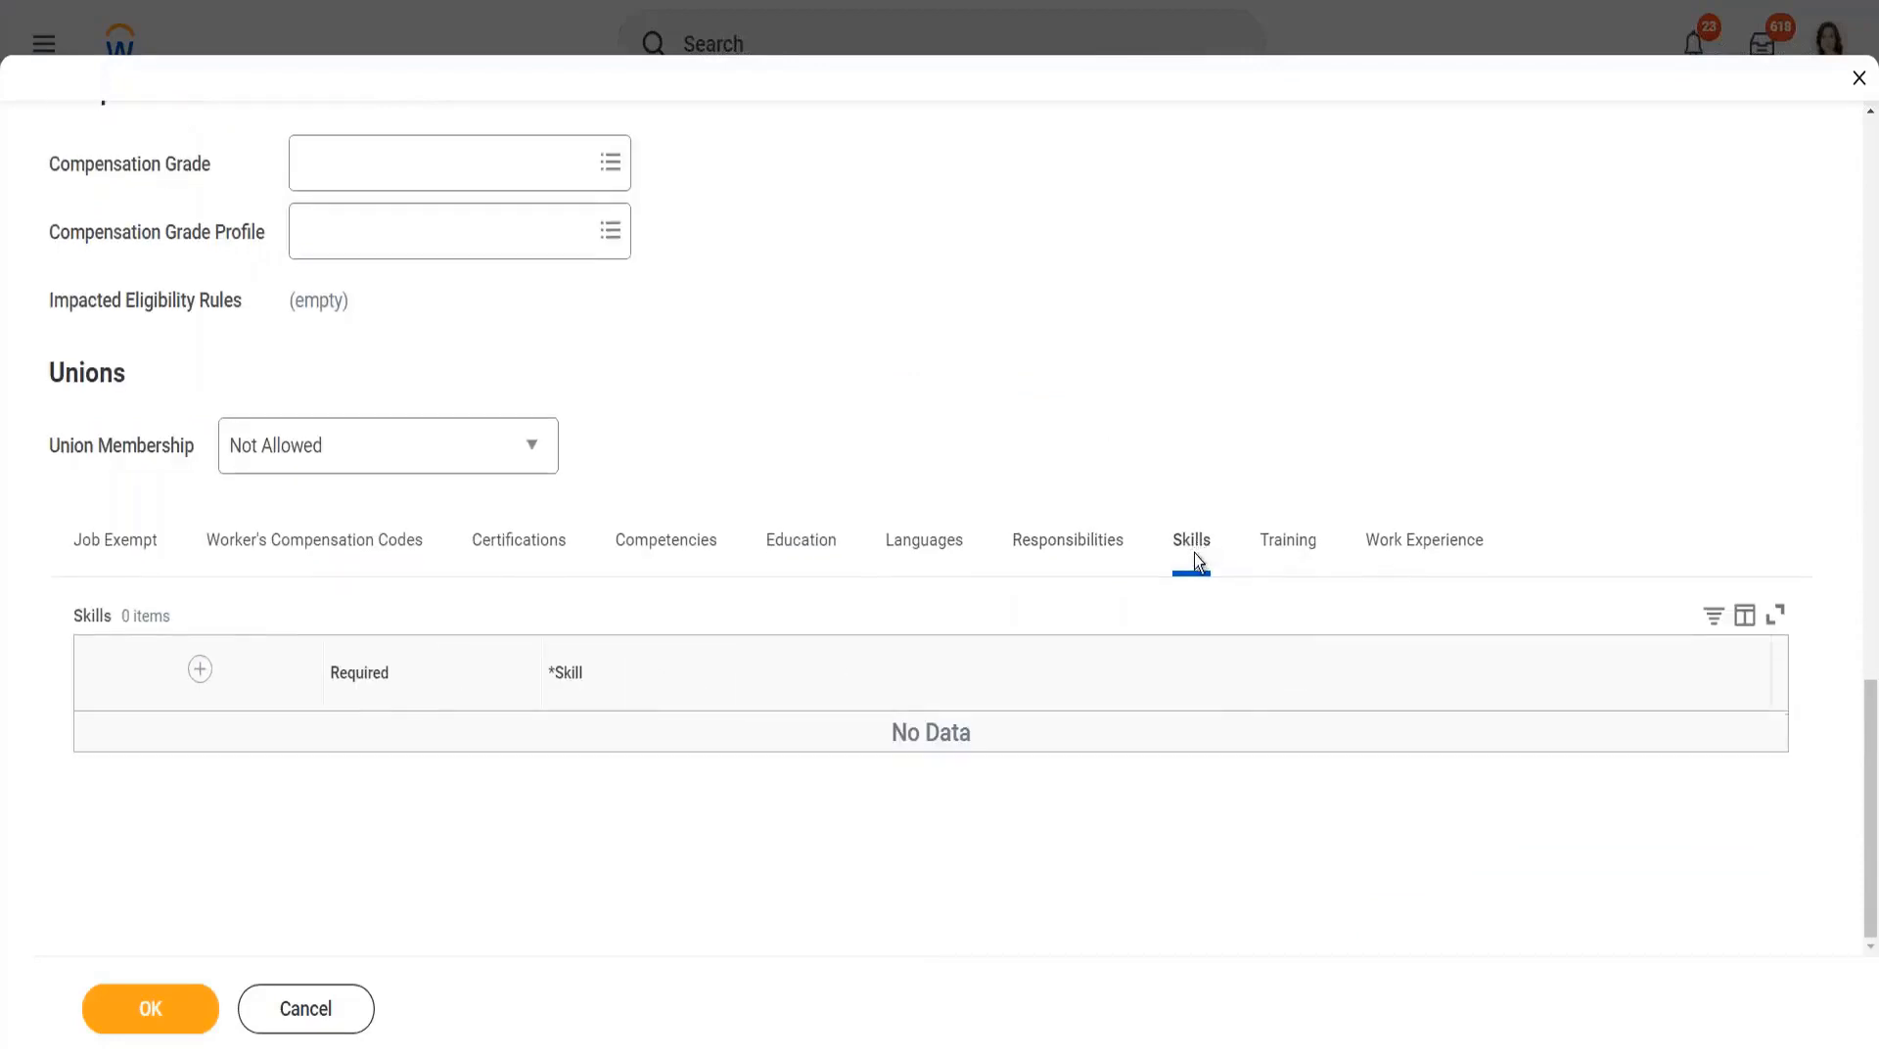
left_click(1299, 550)
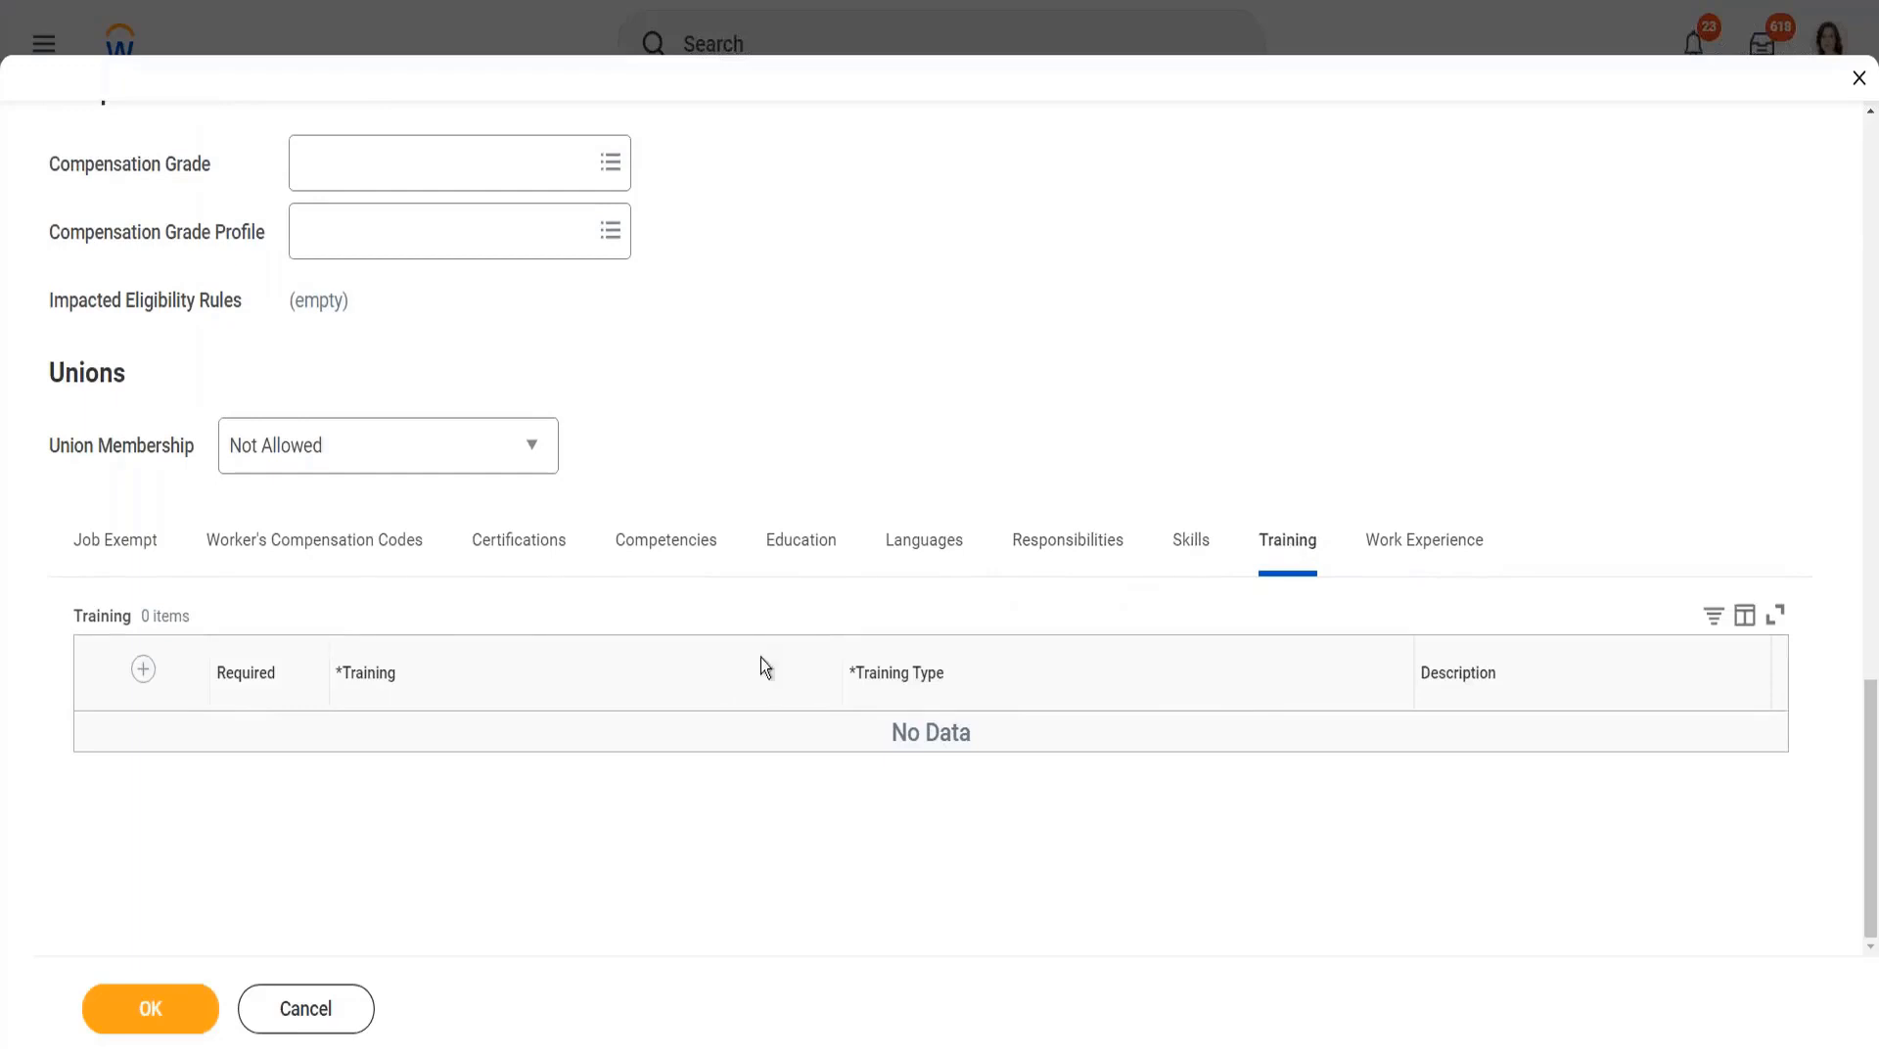
left_click(144, 671)
left_click(466, 773)
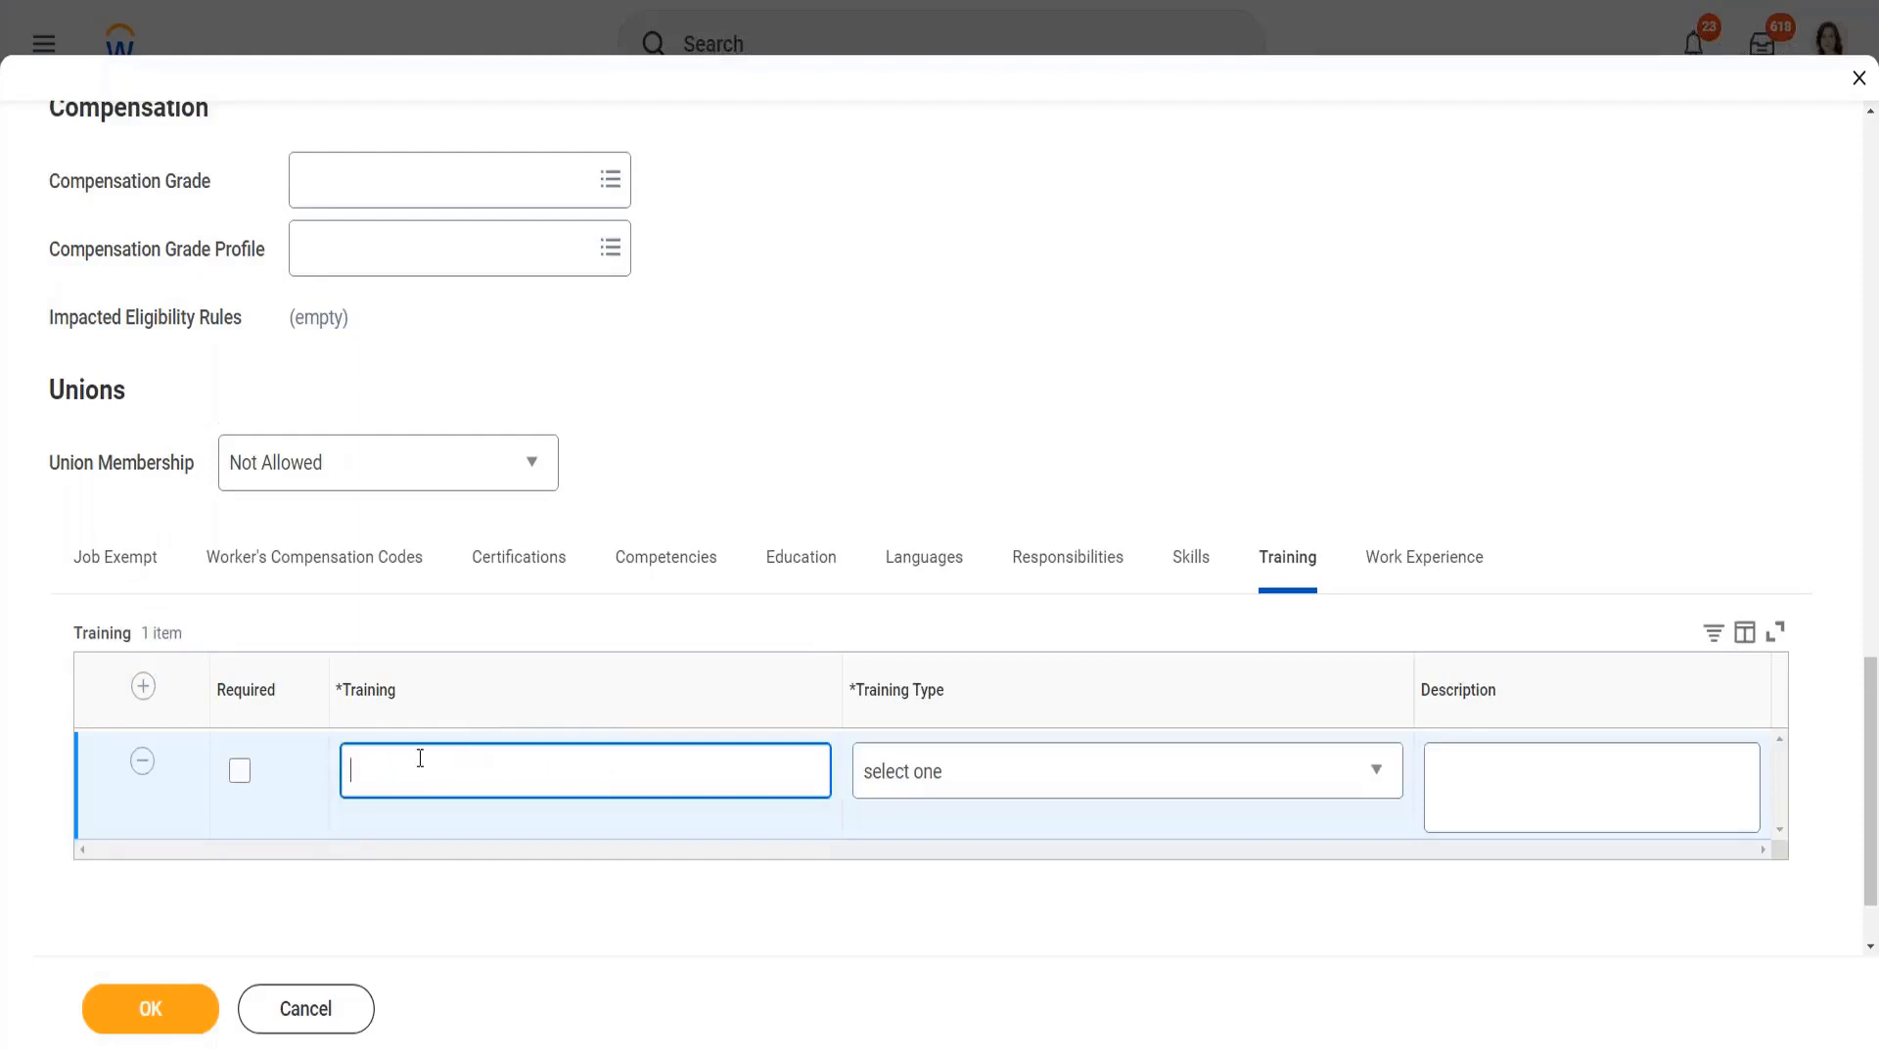
type("Wor")
type("kday")
type(" Tra")
key("BackSpace")
key("BackSpace")
key("BackSpace")
key("BackSpace")
type("Basics")
Set the Workday Basics training type to Classroom and submit the job profile.
left_click(1027, 770)
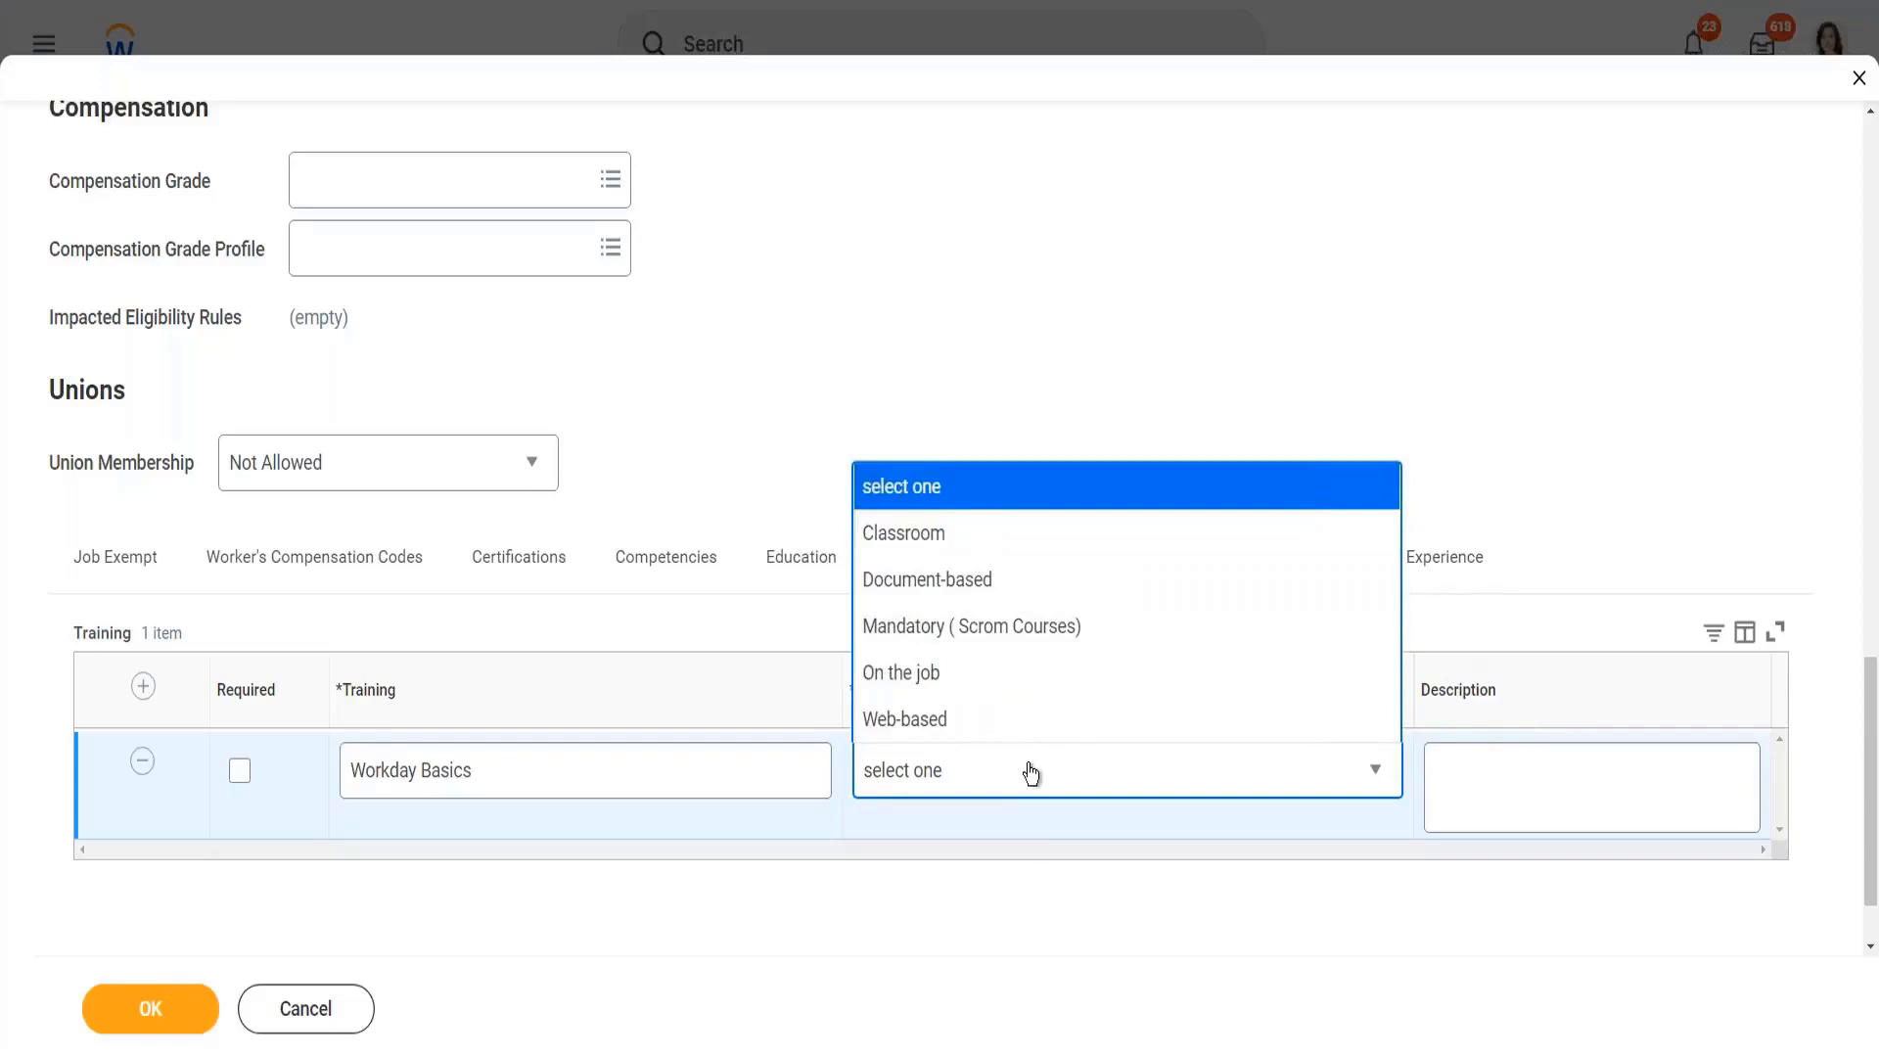
left_click(953, 536)
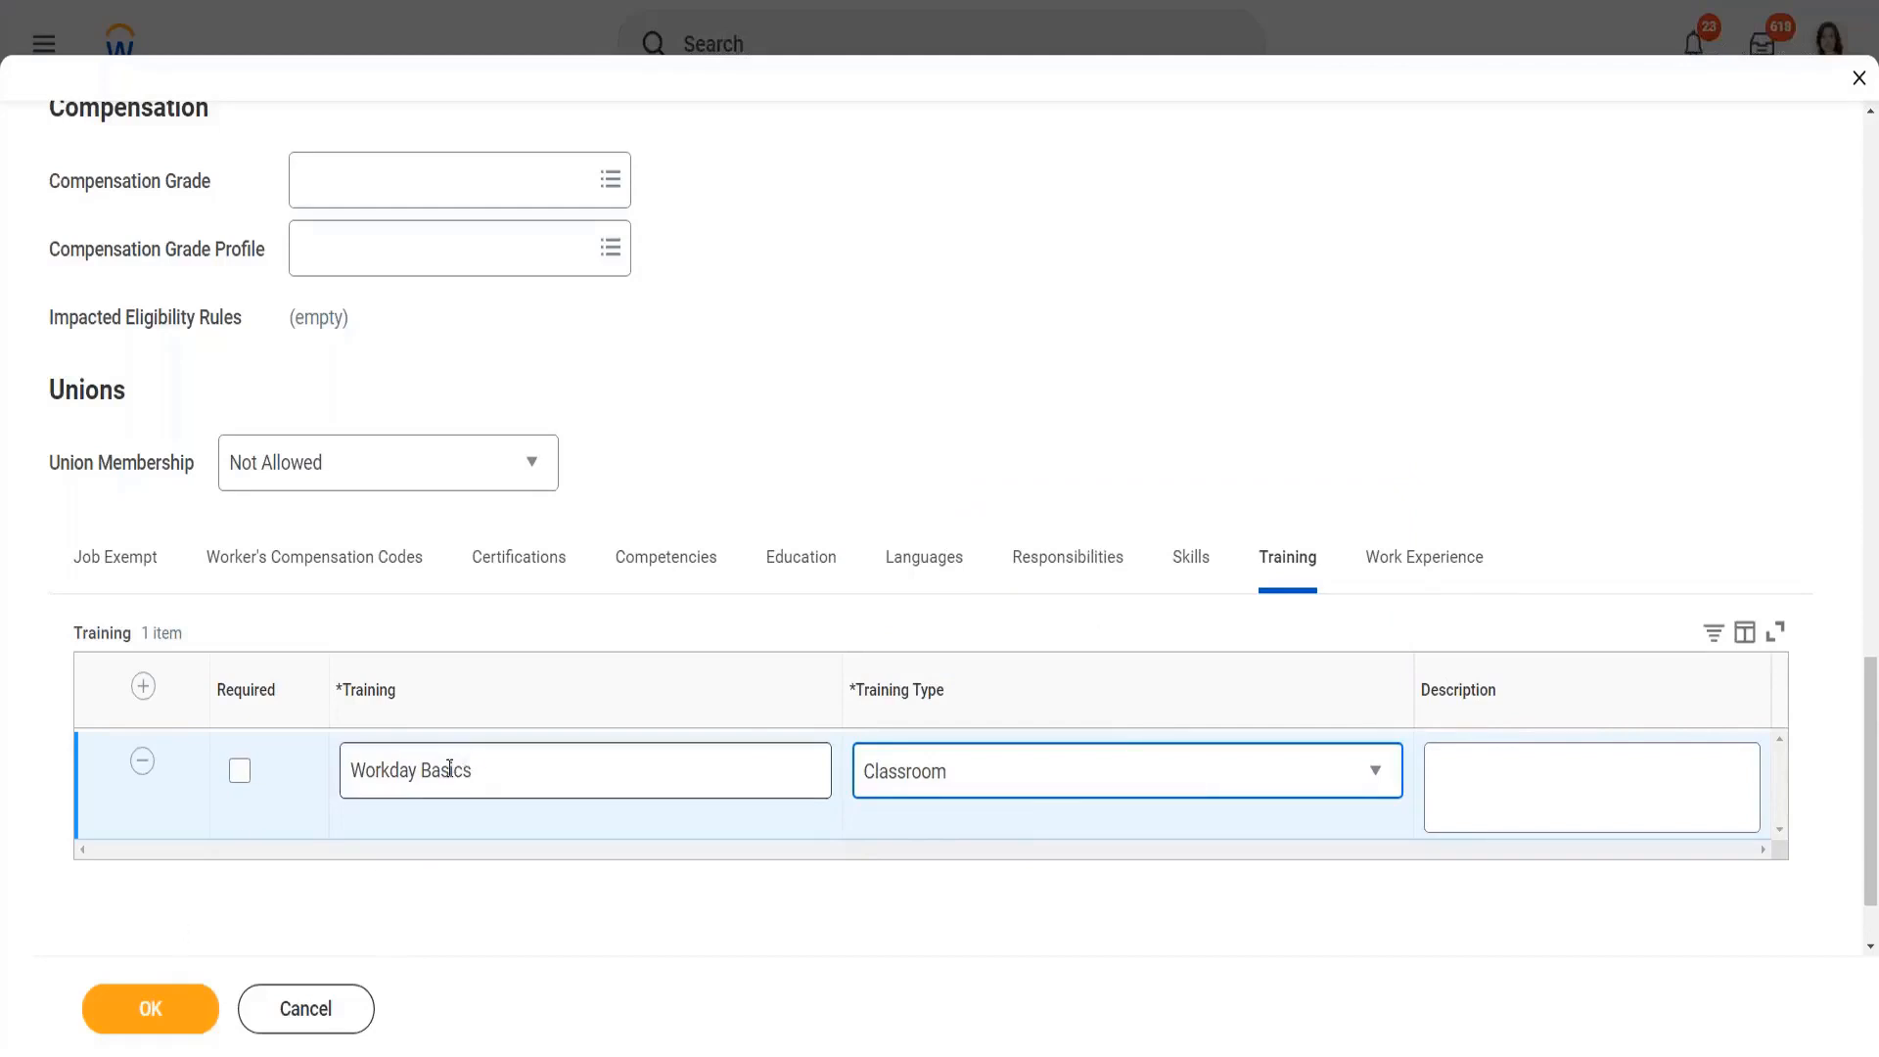
left_click(147, 1007)
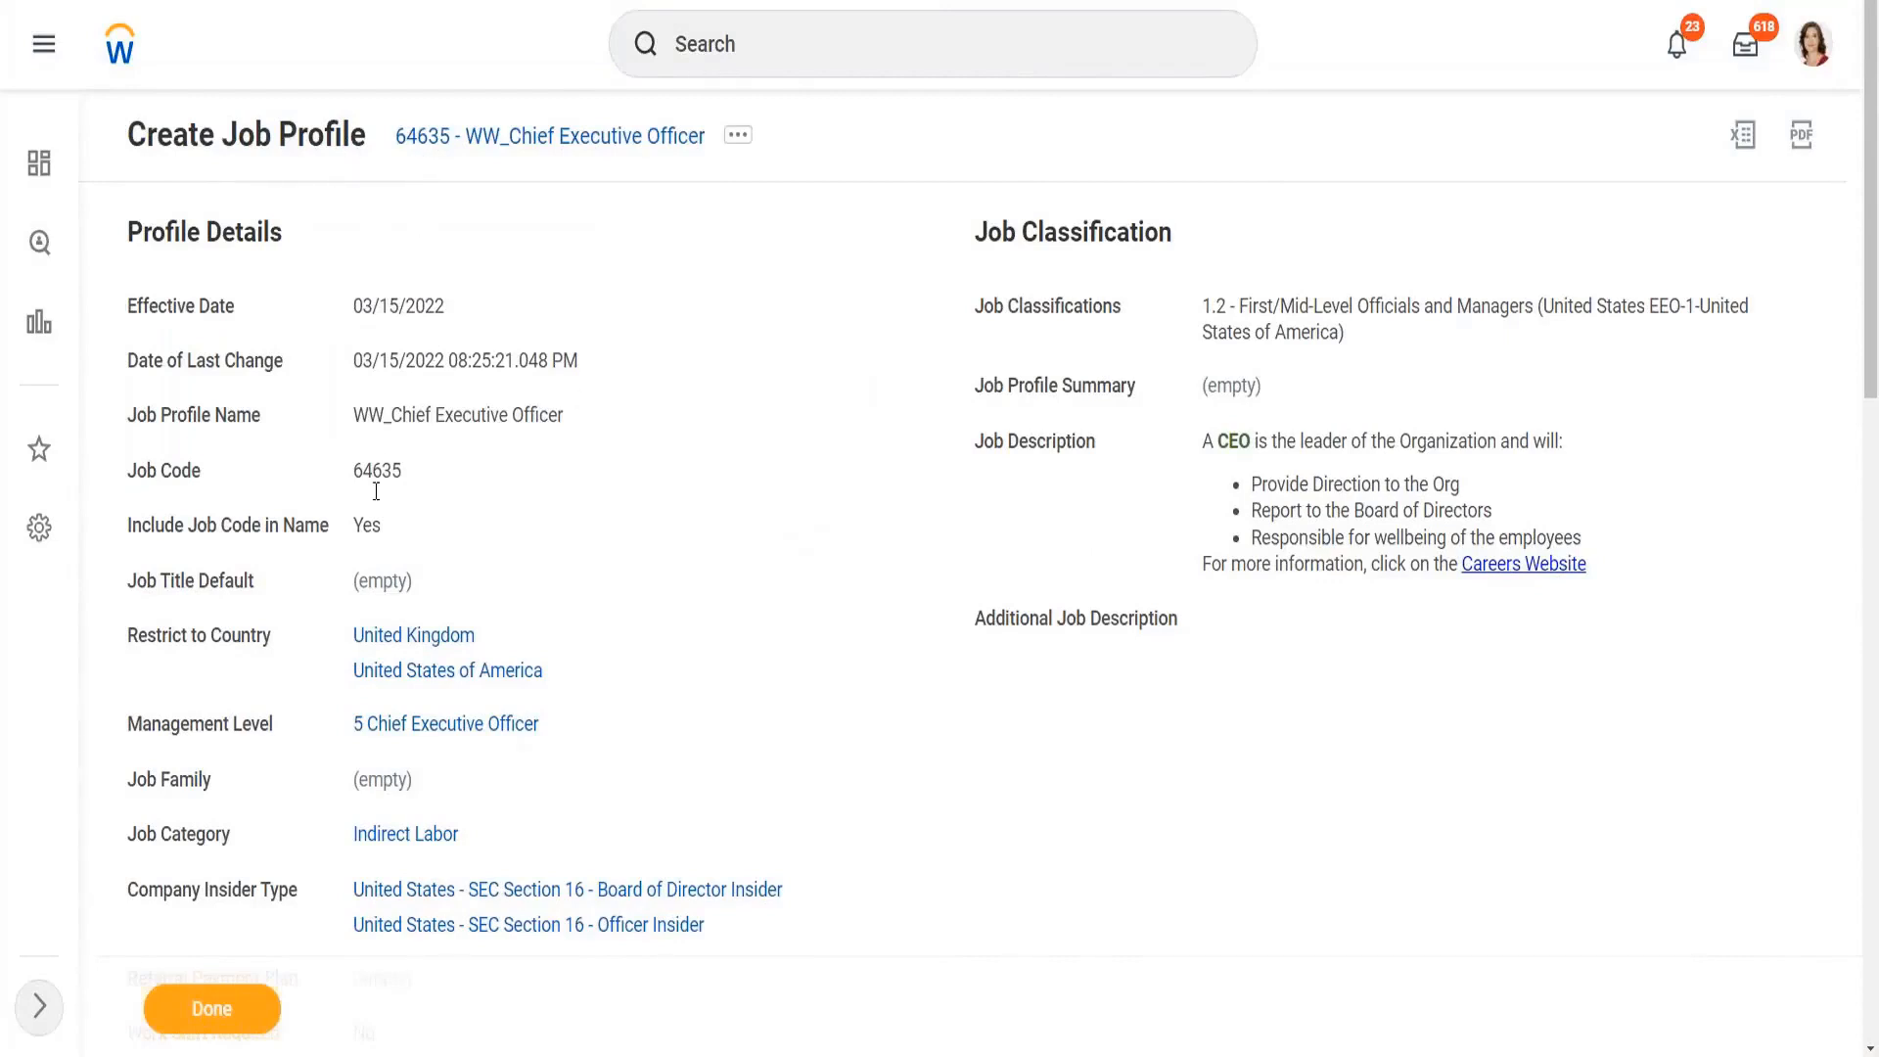
Review the created job profile, from its job code and name setting down to the pay rate types, compensation and job exempt details.
double_click(386, 470)
left_click(481, 501)
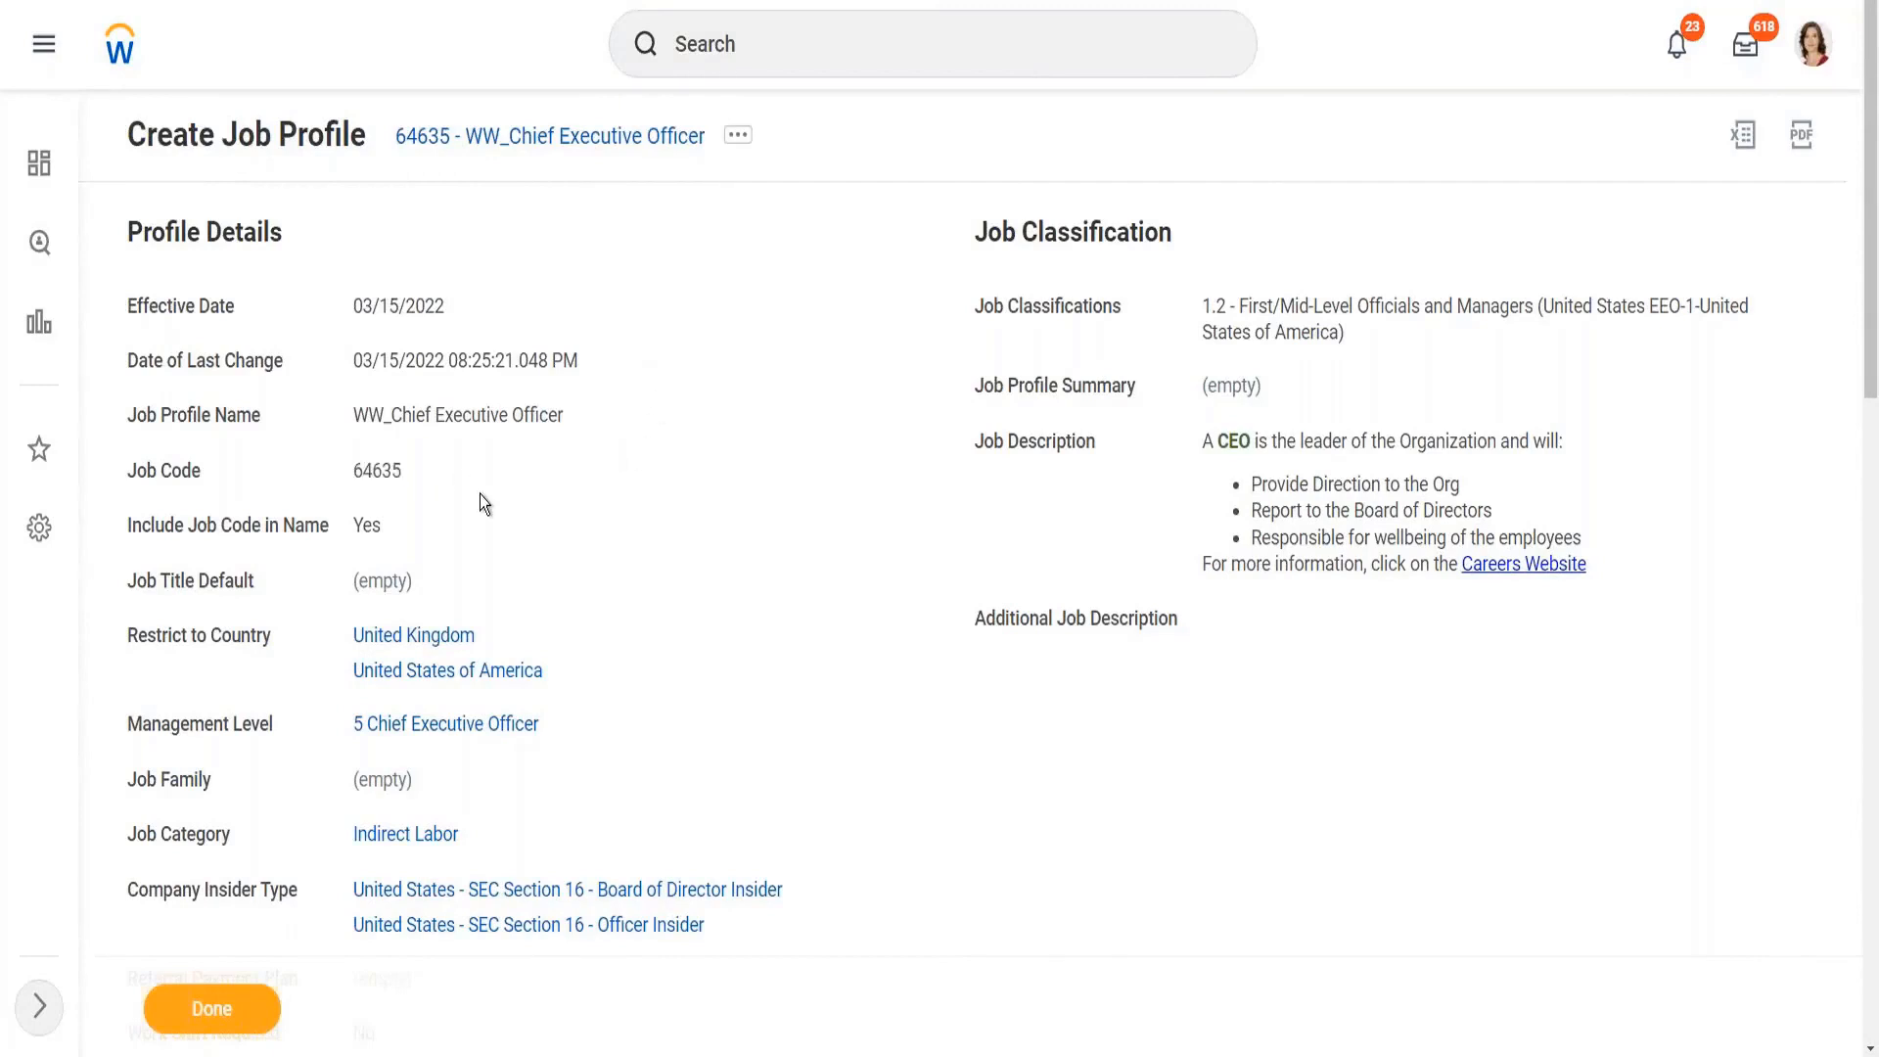
double_click(373, 472)
double_click(374, 527)
scroll(783, 649, "down", 5)
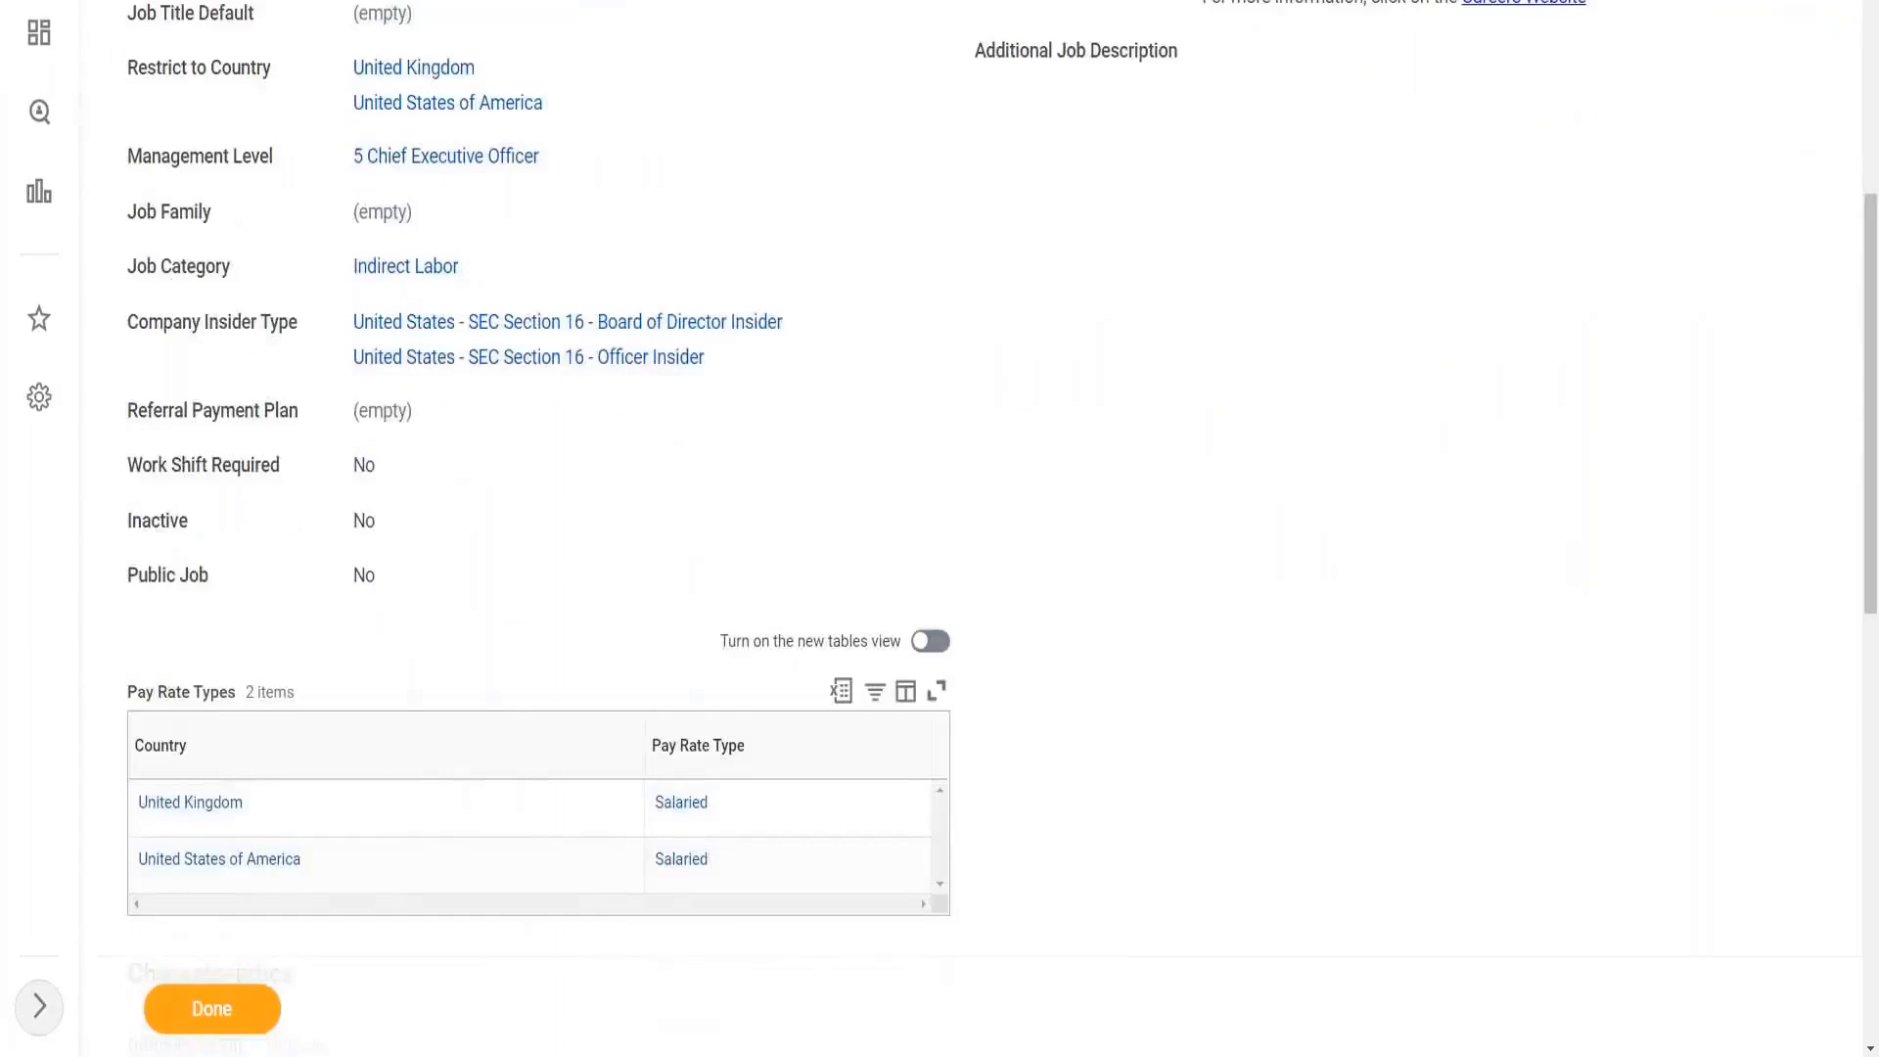
scroll(1107, 591, "down", 10)
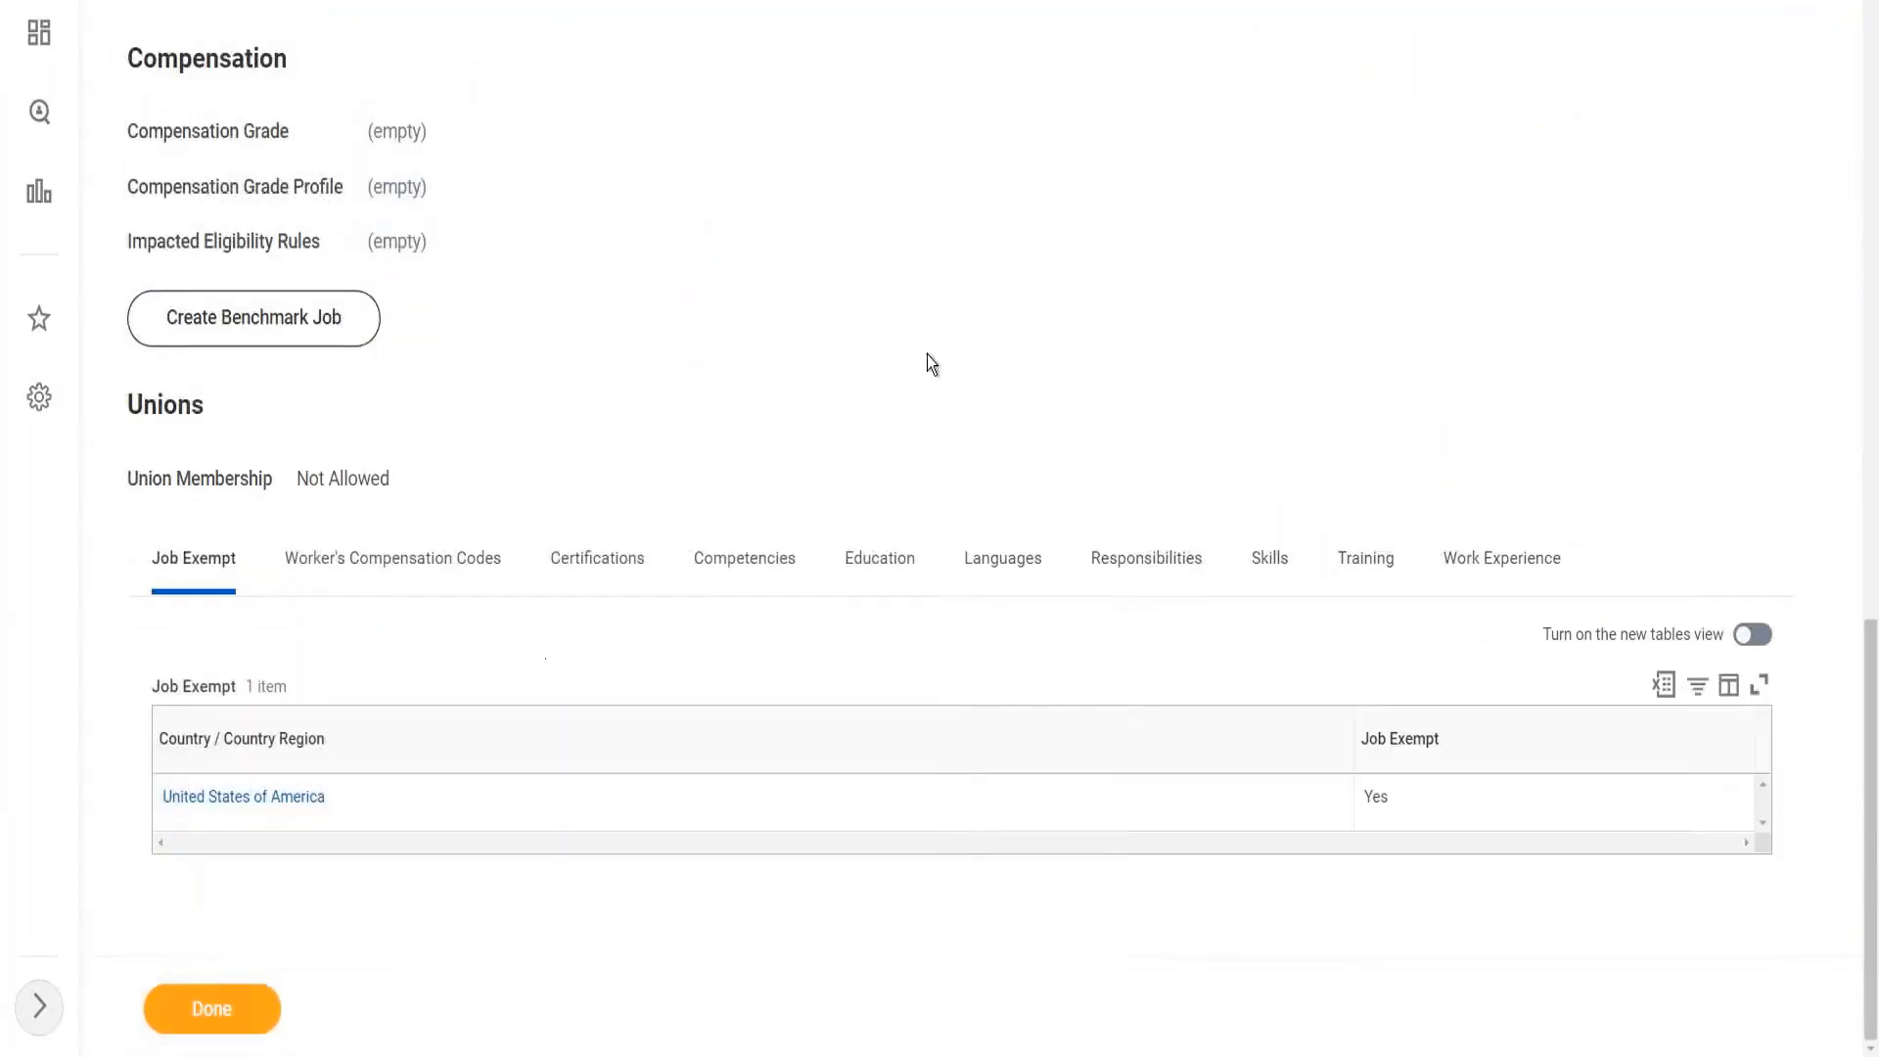